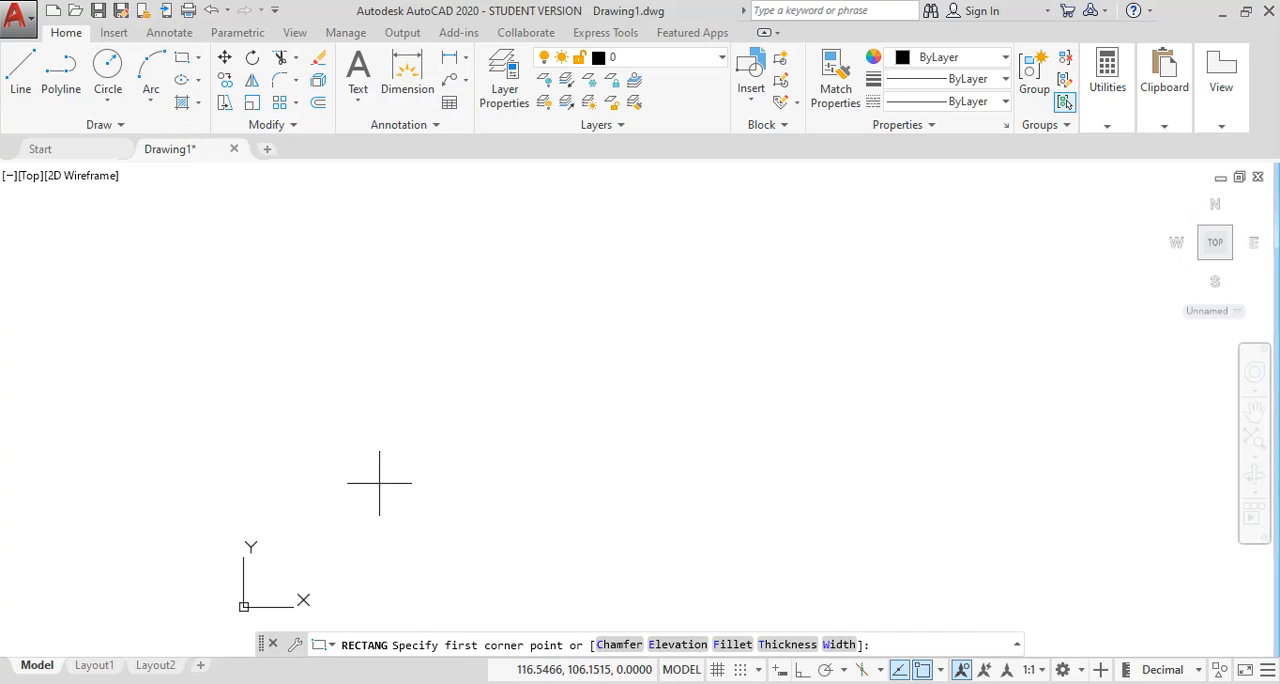
Draw a freehand rectangle about 325 by 175 units from its lower-left to its upper-right corner.
click(381, 481)
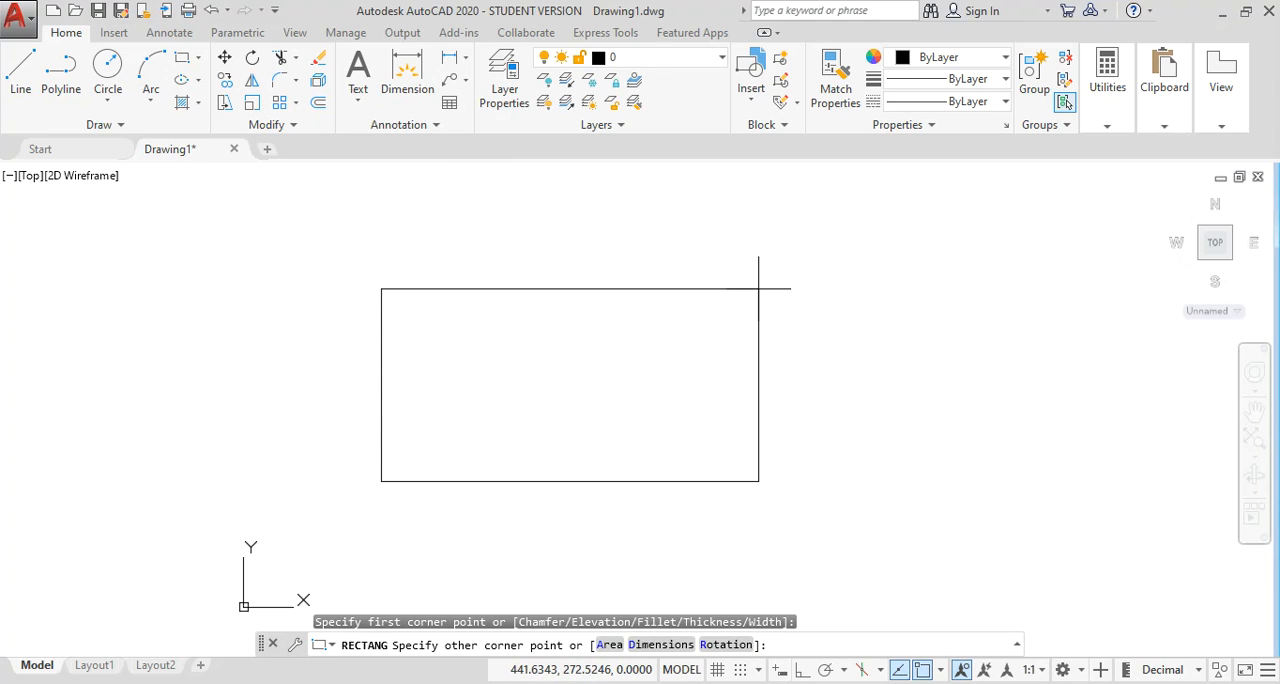
click(759, 278)
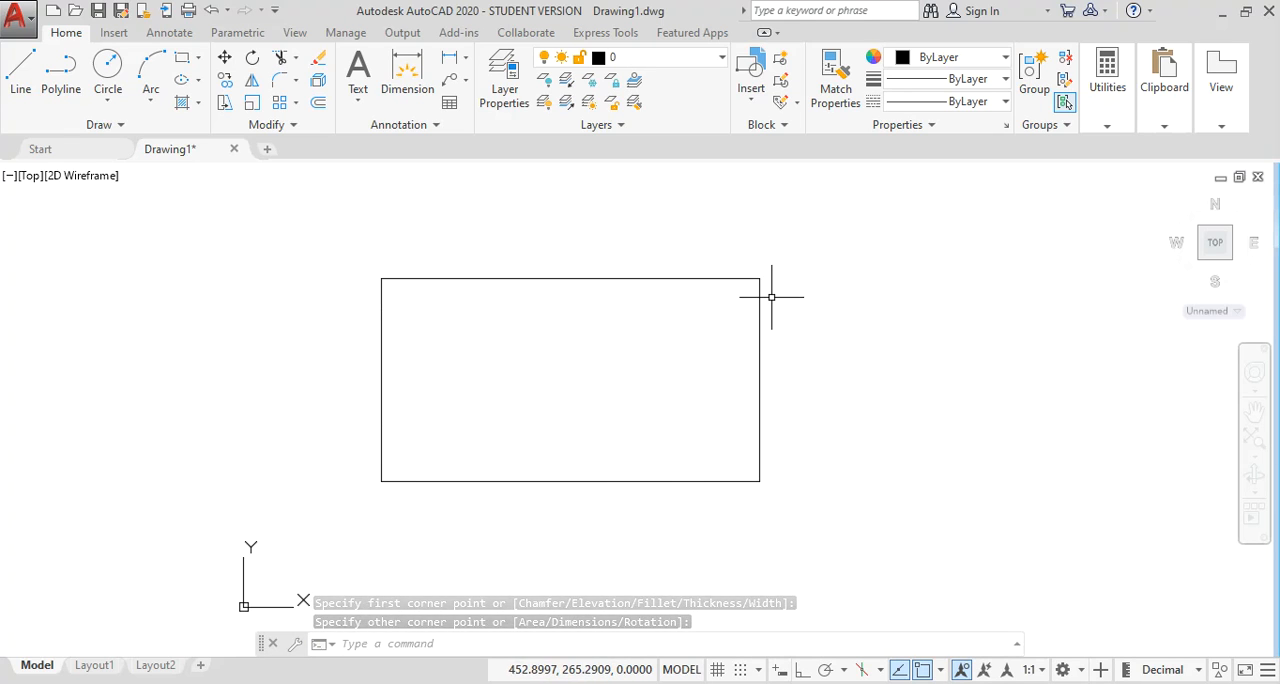
middle_drag(691, 440, 401, 459)
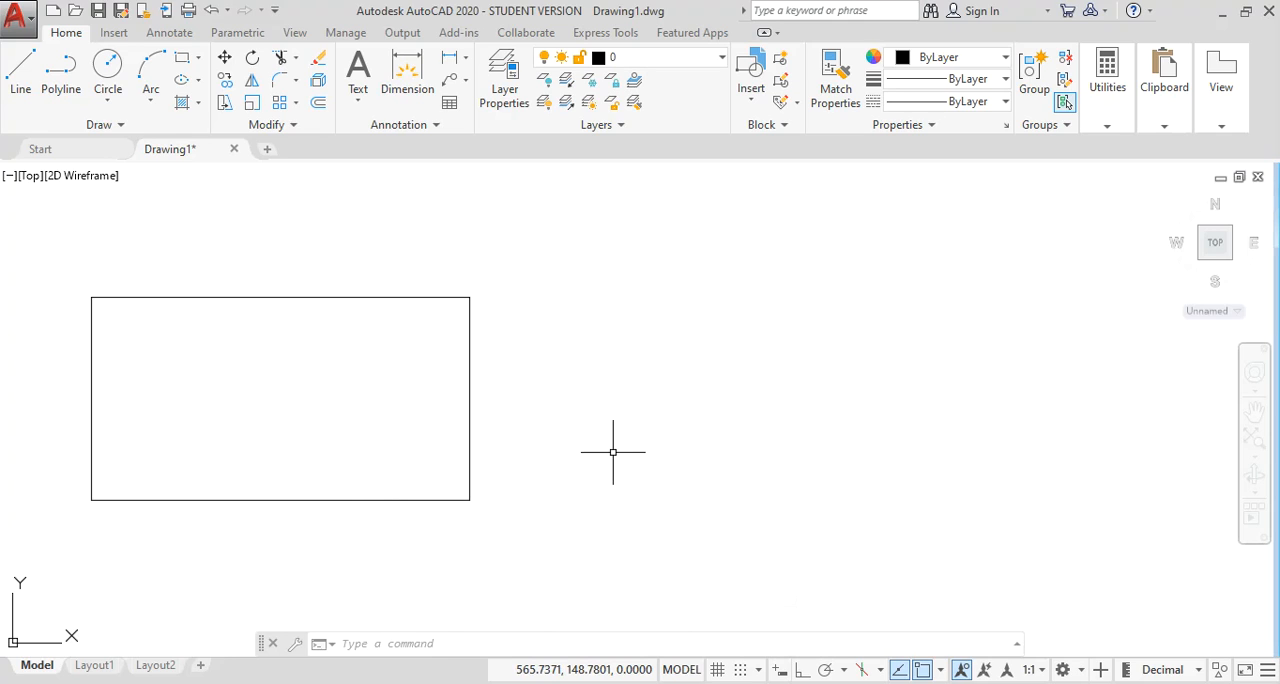
Select the freehand rectangle with a crossing window and erase it.
click(537, 515)
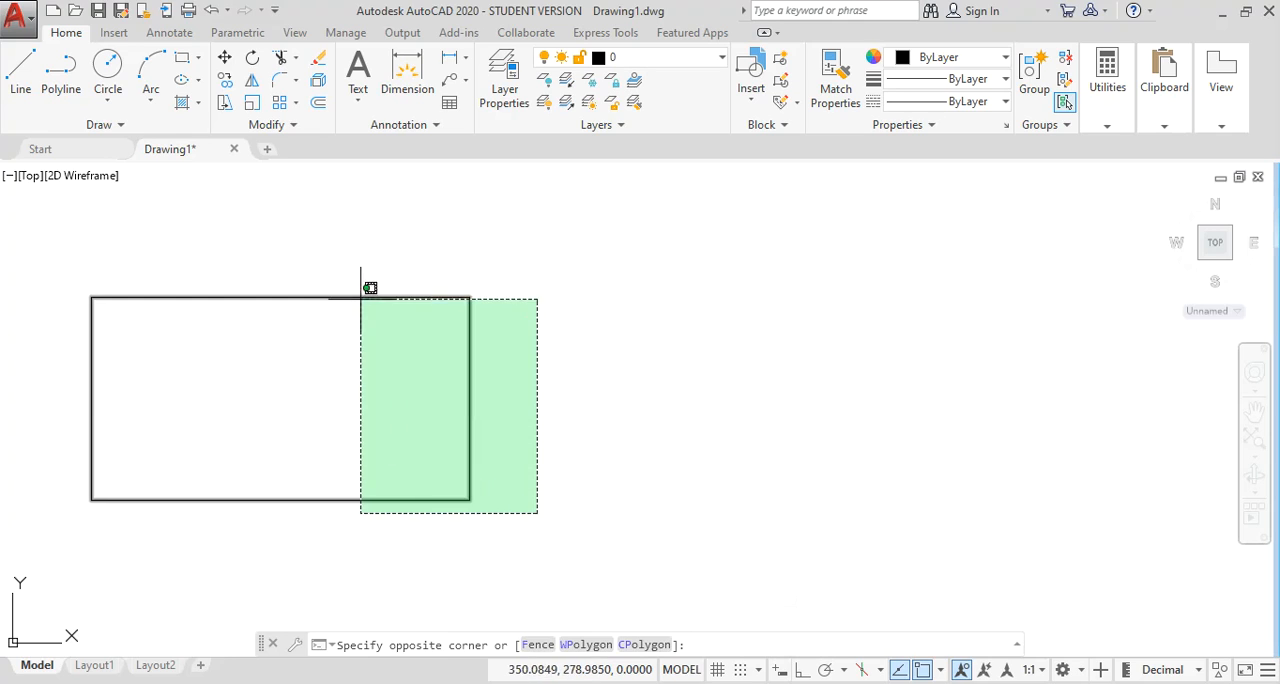
click(356, 294)
text(e)
key(Return)
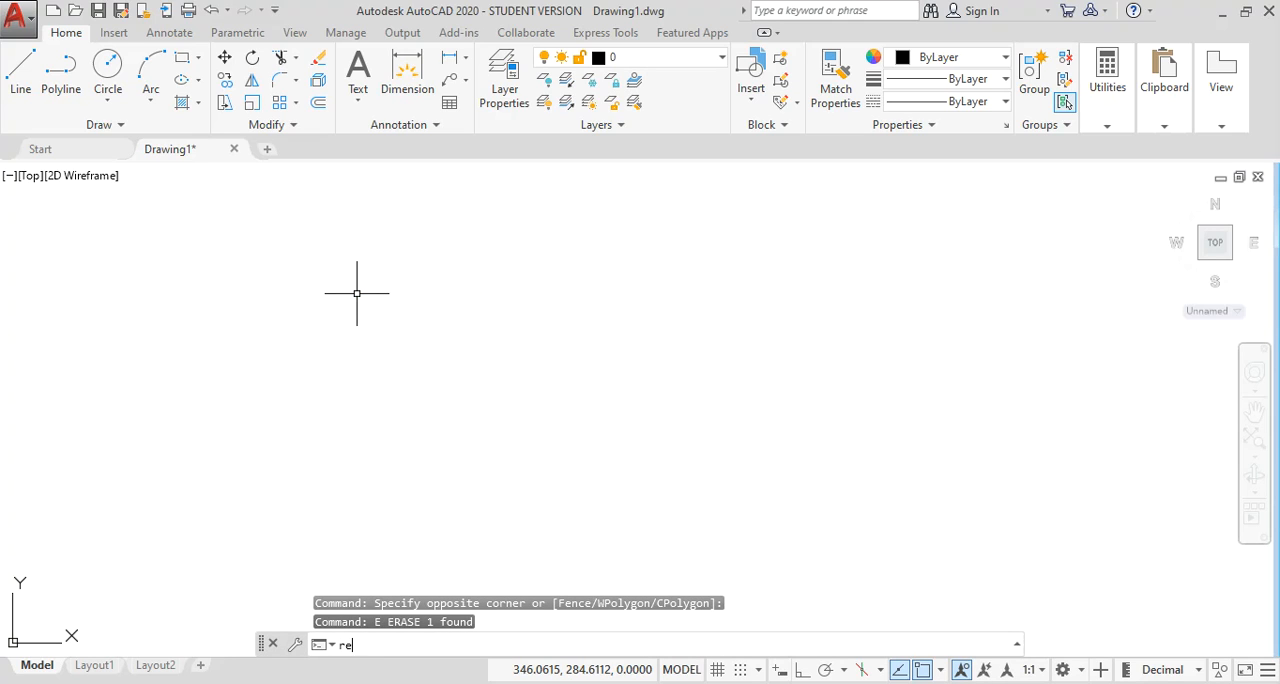
text(rec)
key(Return)
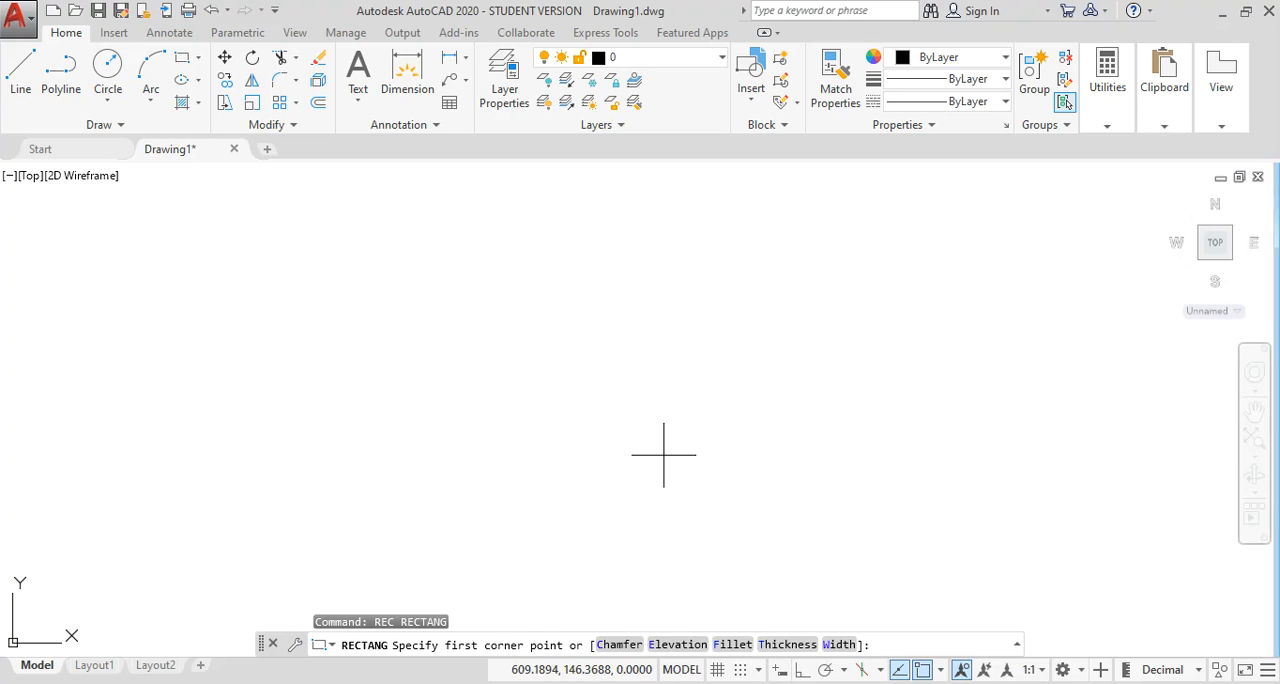
key(Escape)
text(re)
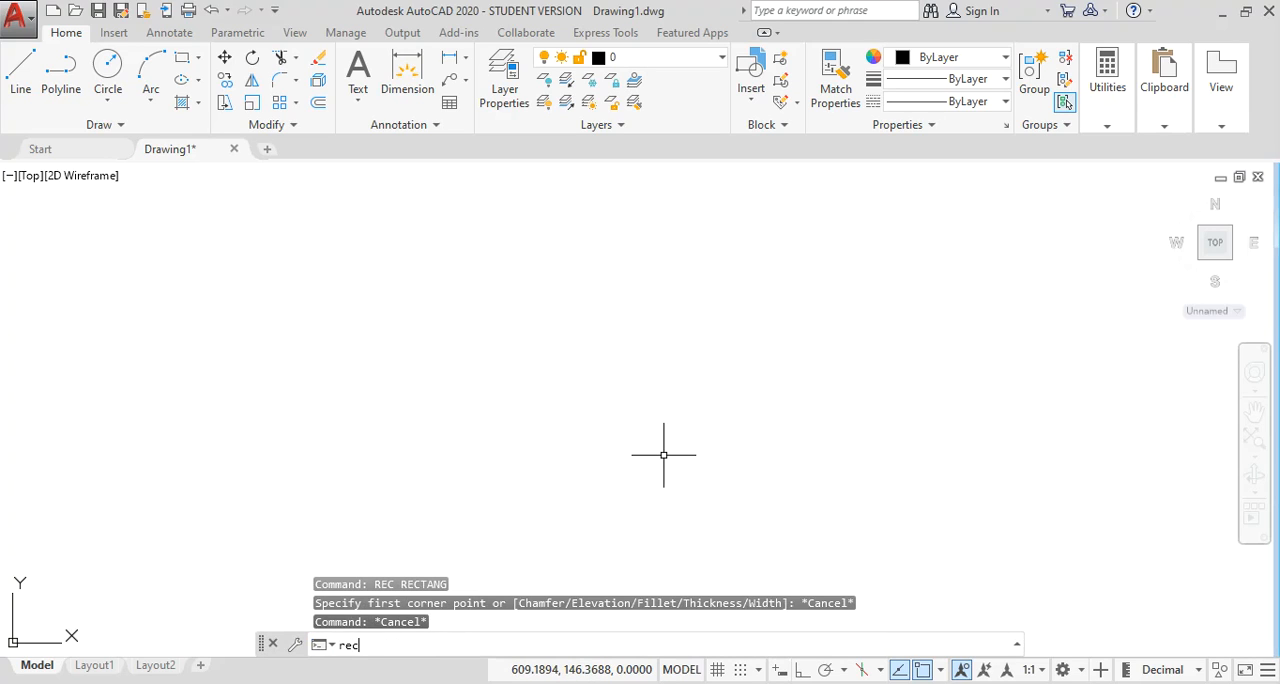
text(c)
key(Return)
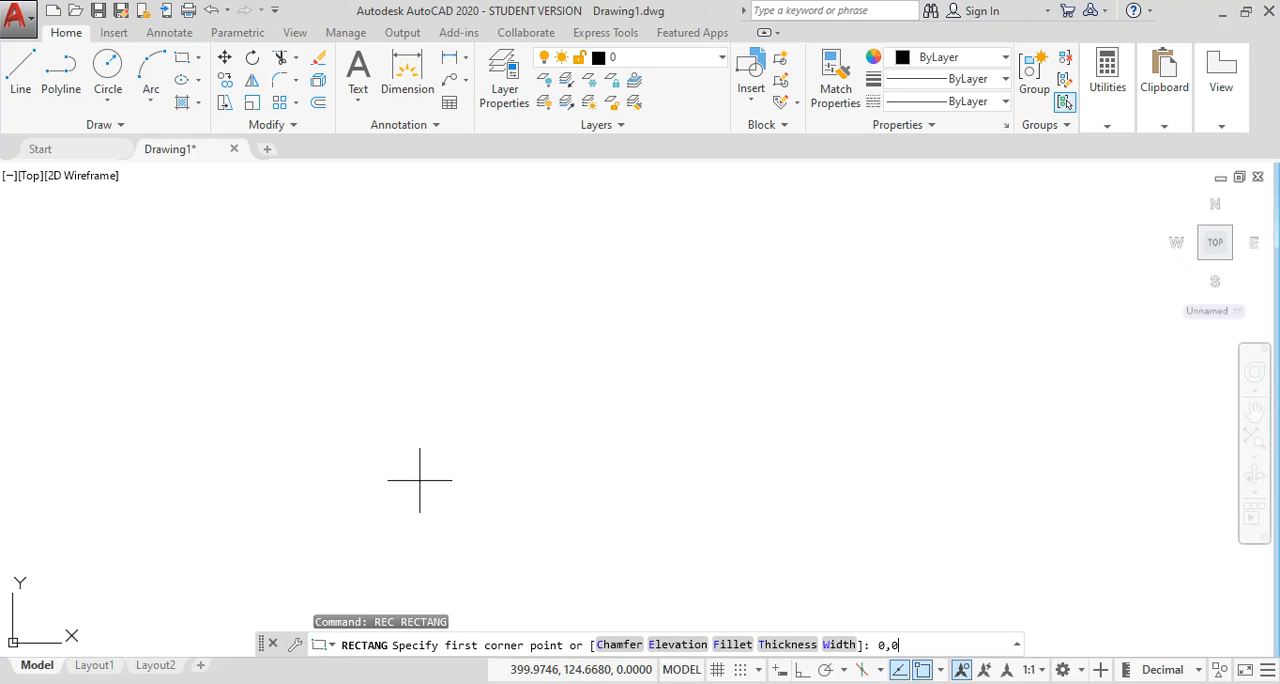
key(Return)
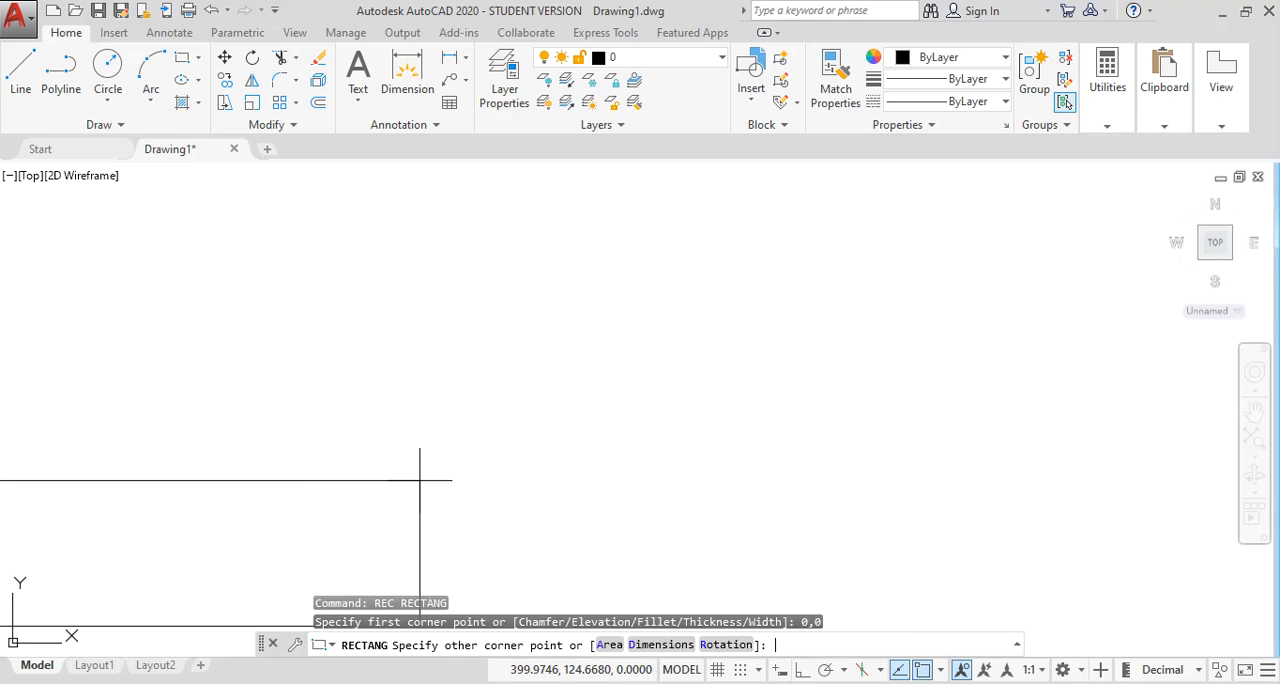
scroll(723, 300, down, 2)
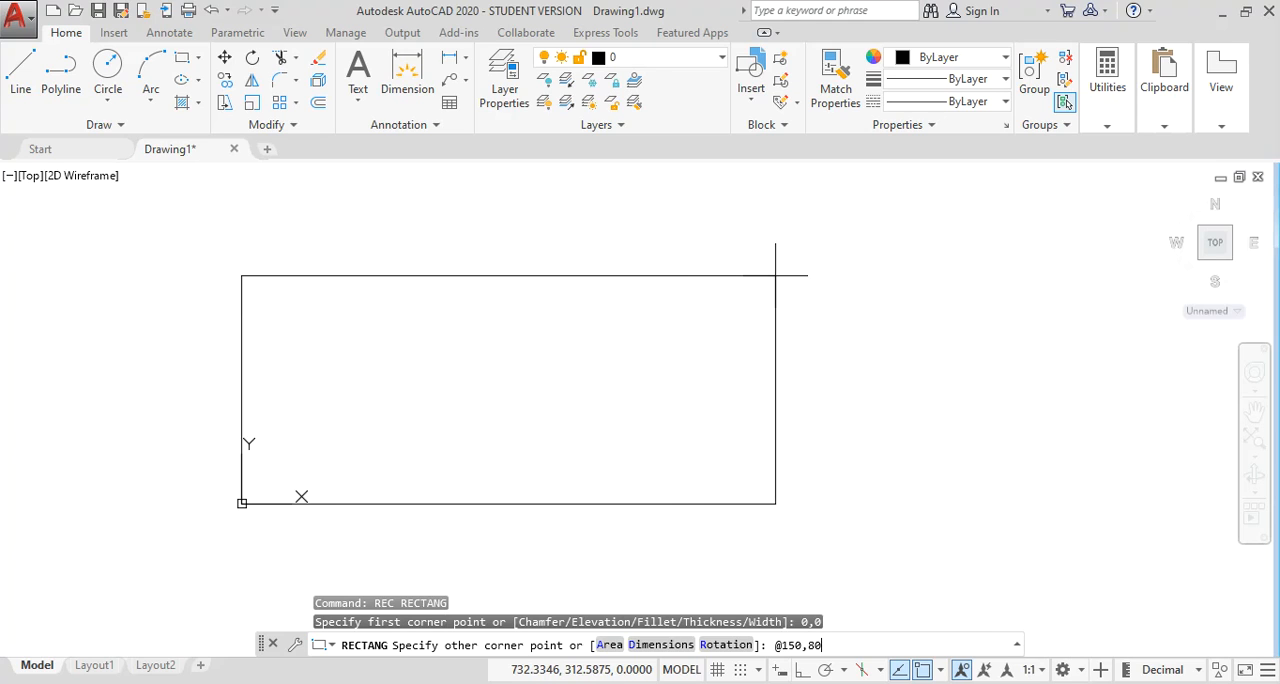
key(Return)
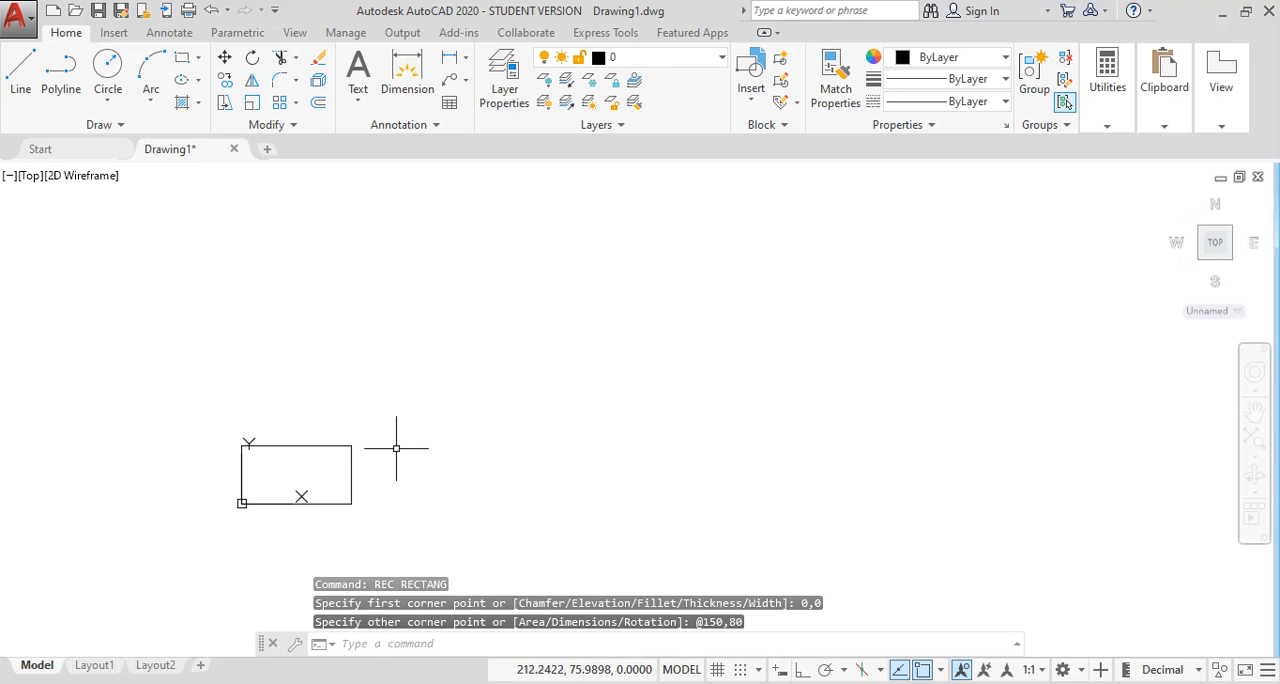
scroll(247, 490, up, 4)
scroll(250, 488, up, 2)
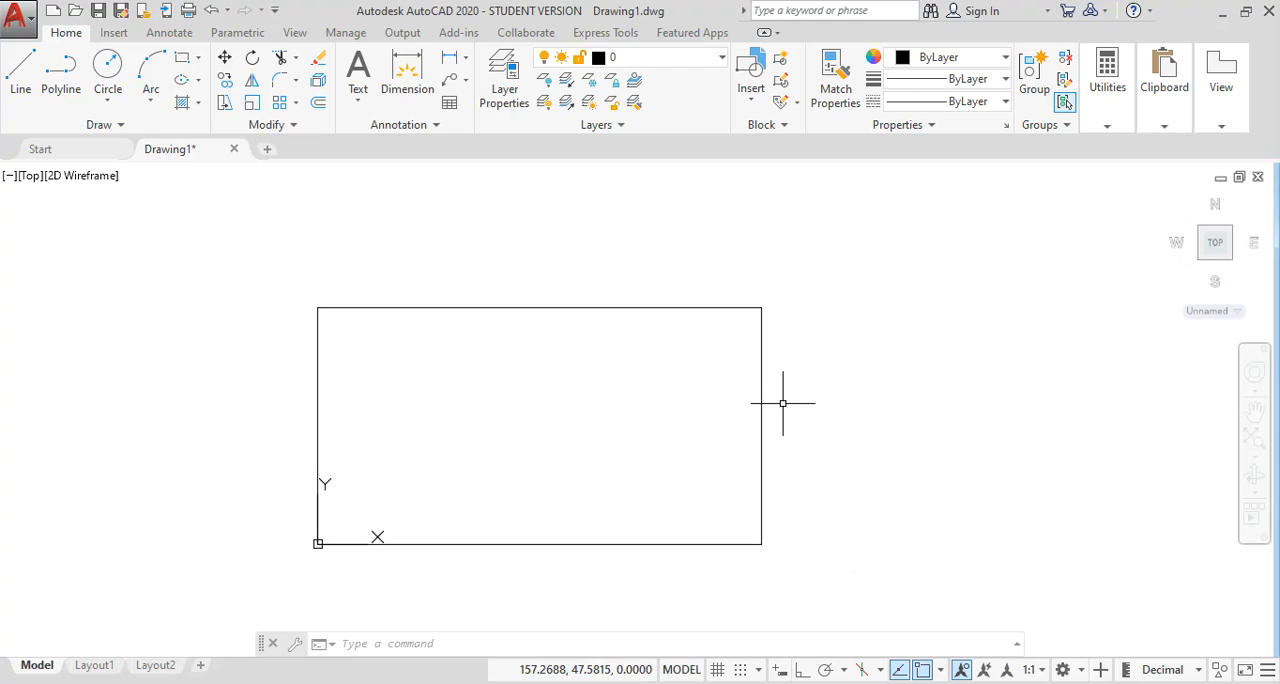
text(rec)
key(Return)
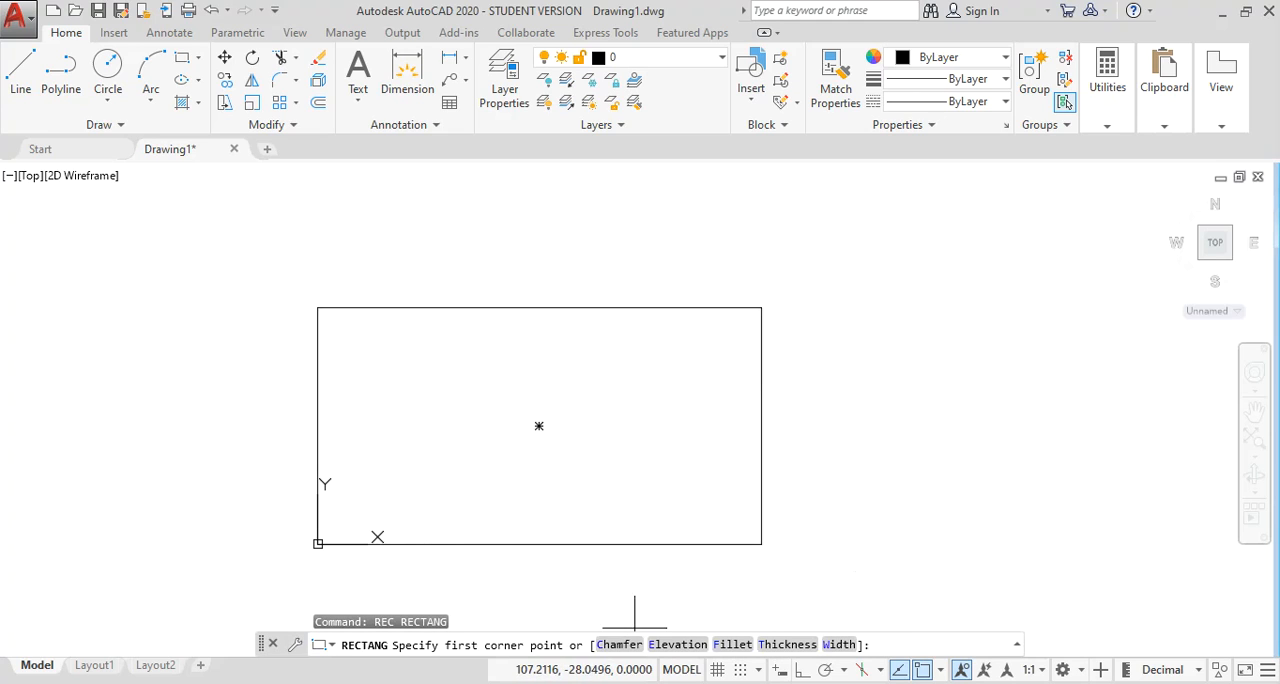
middle_drag(717, 457, 590, 438)
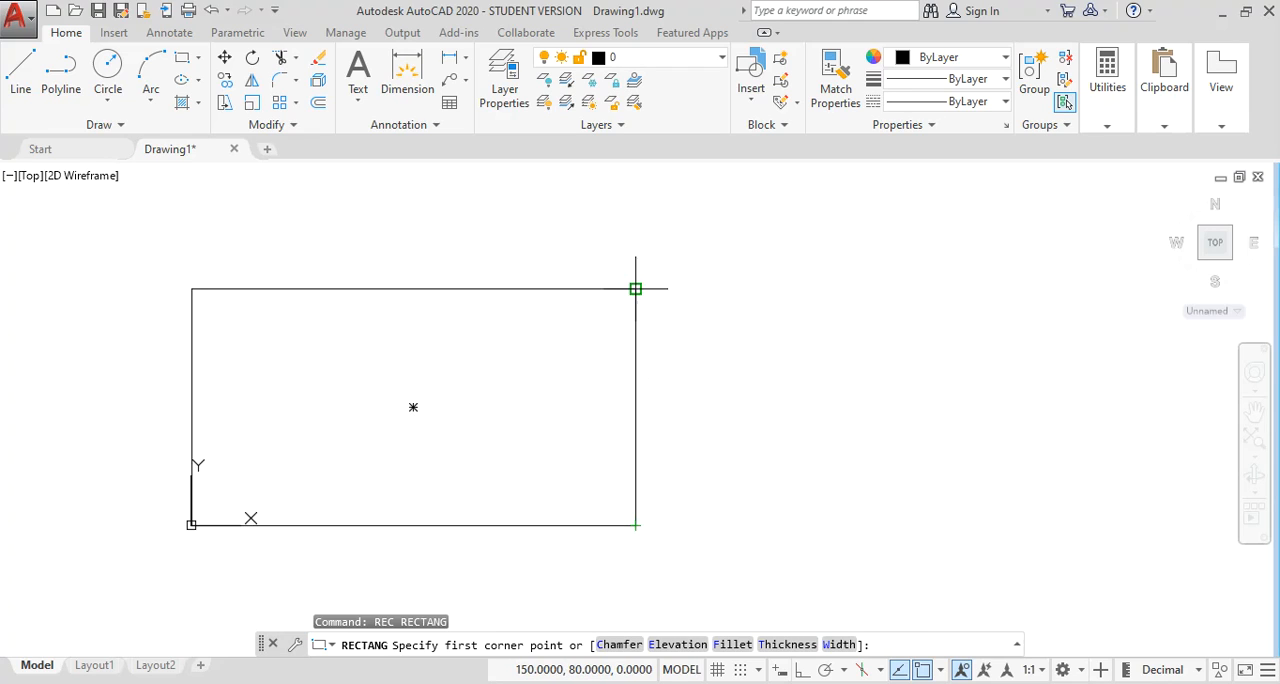
scroll(635, 289, up, 2)
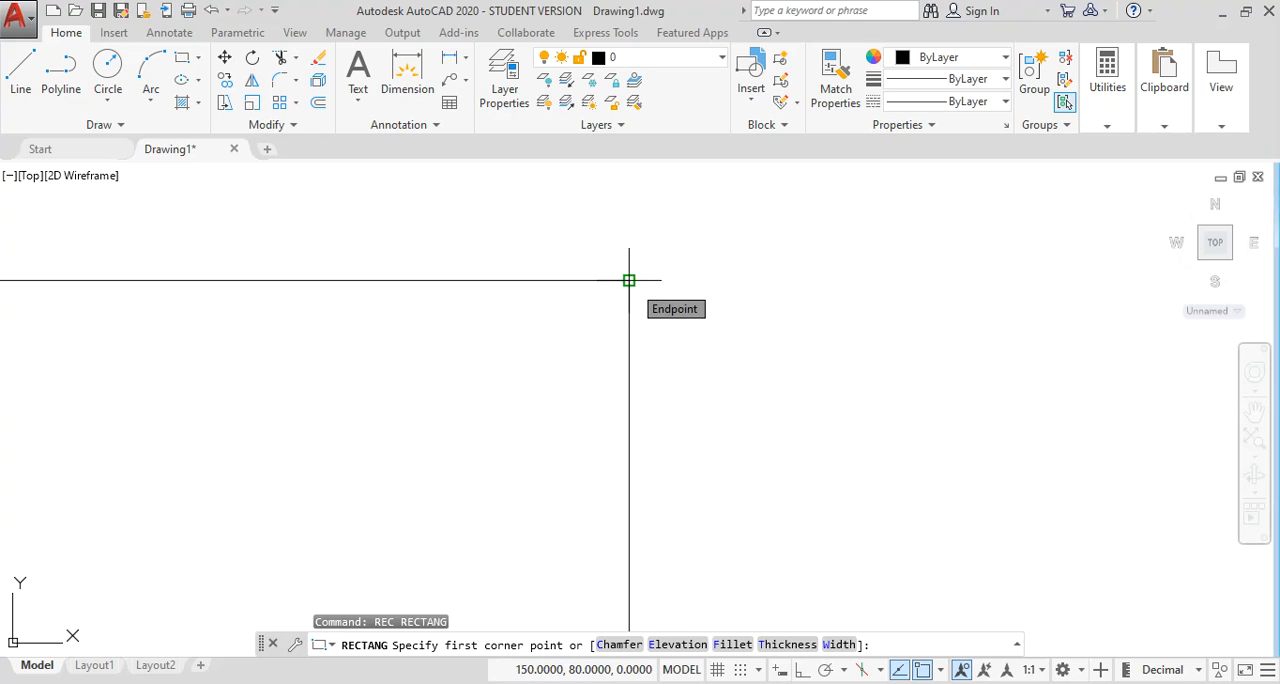
scroll(629, 281, down, 3)
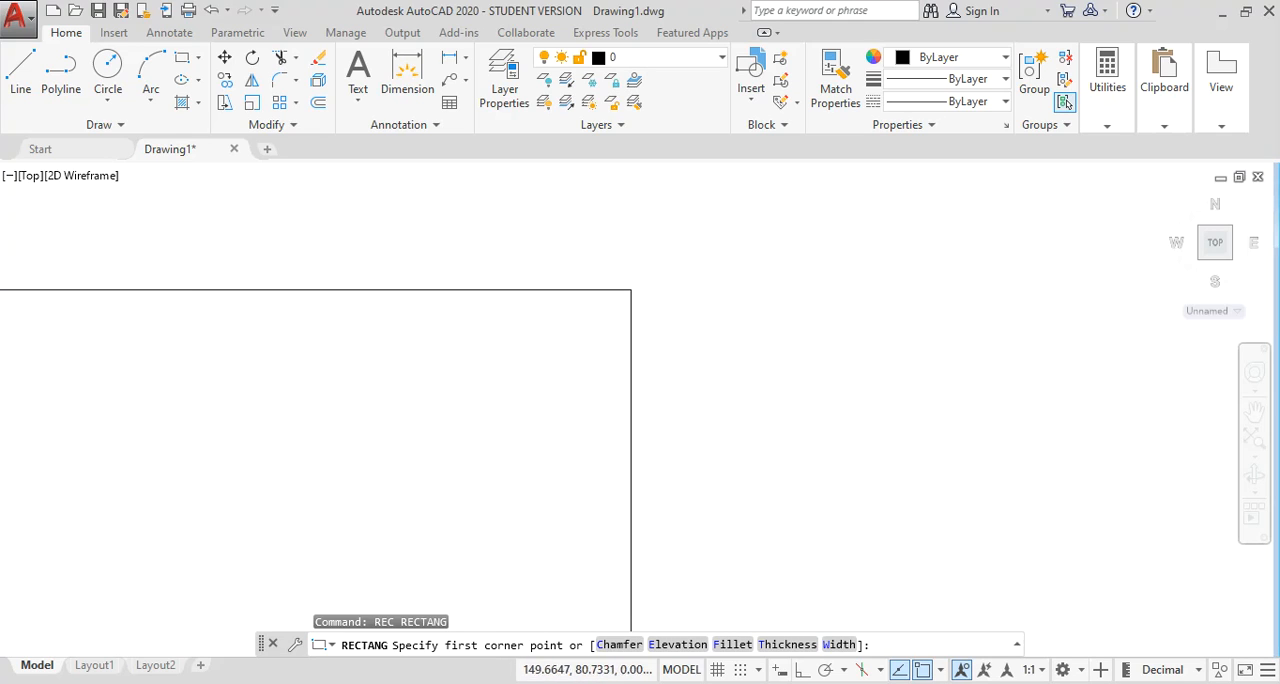
scroll(631, 293, up, 2)
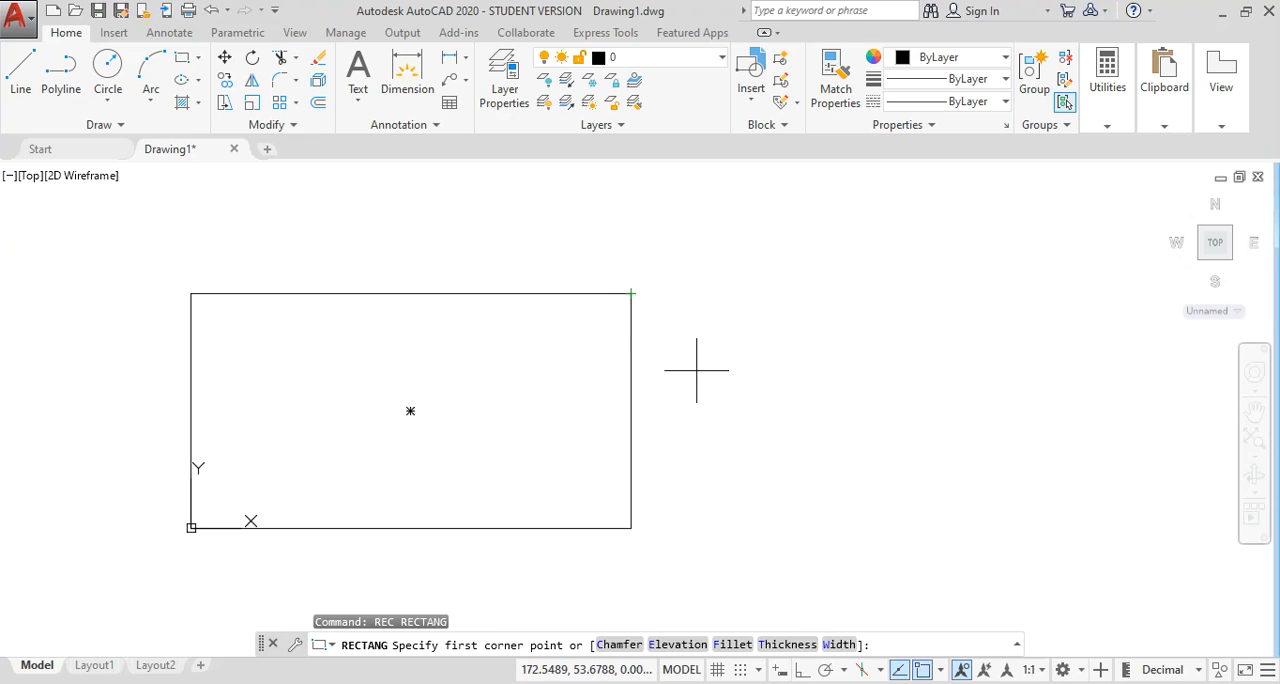
middle_drag(694, 369, 666, 346)
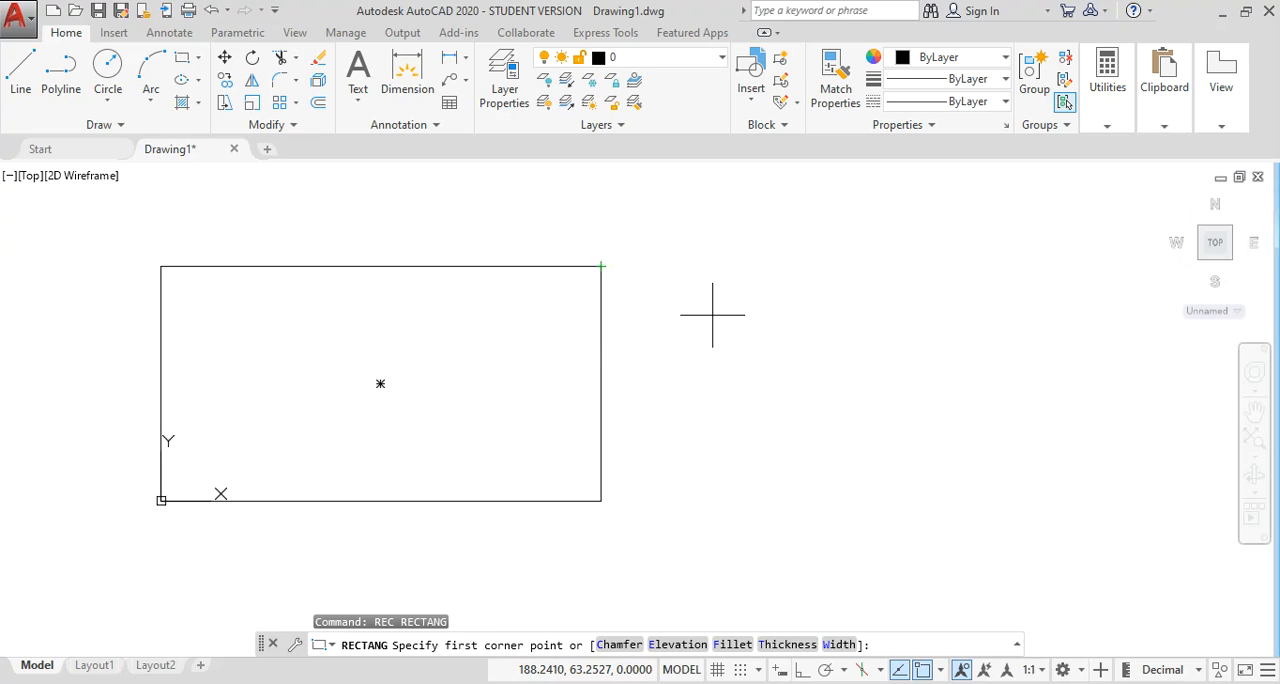
key(Escape)
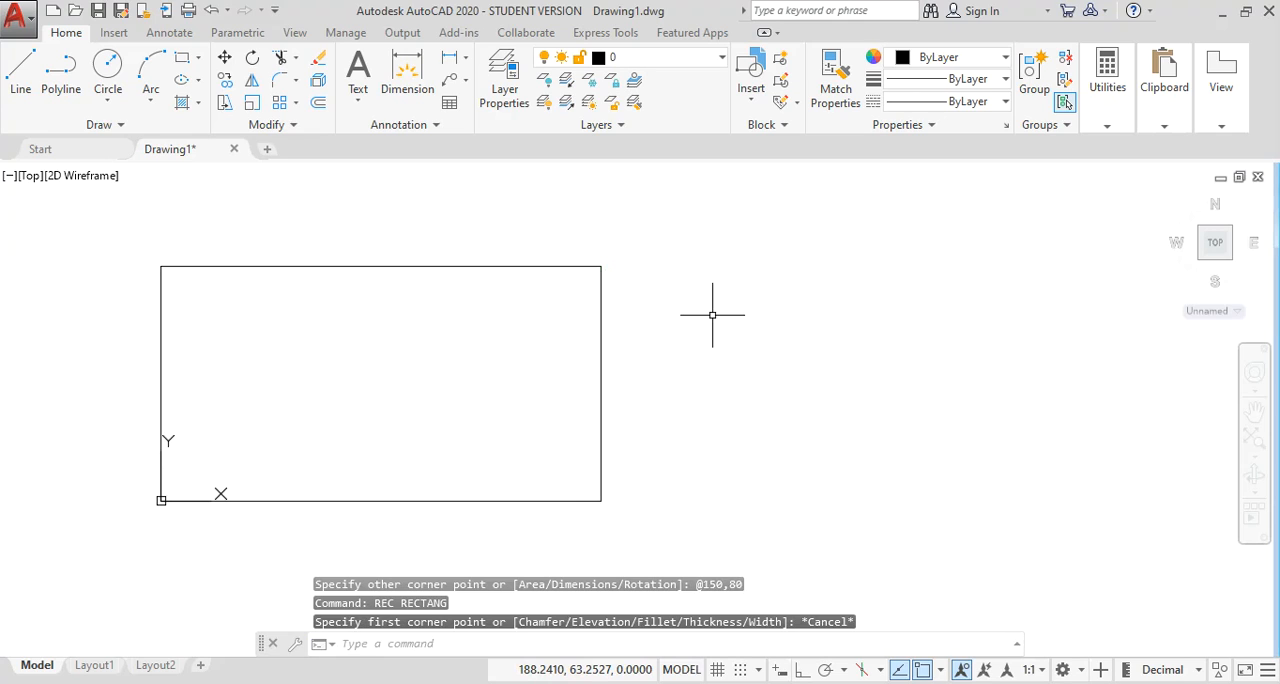
Draw a rectangle about 79 by 58 units with chamfer distances 2 and 3, starting at the 150 by 80 rectangle's upper-right corner.
text(rec)
key(Return)
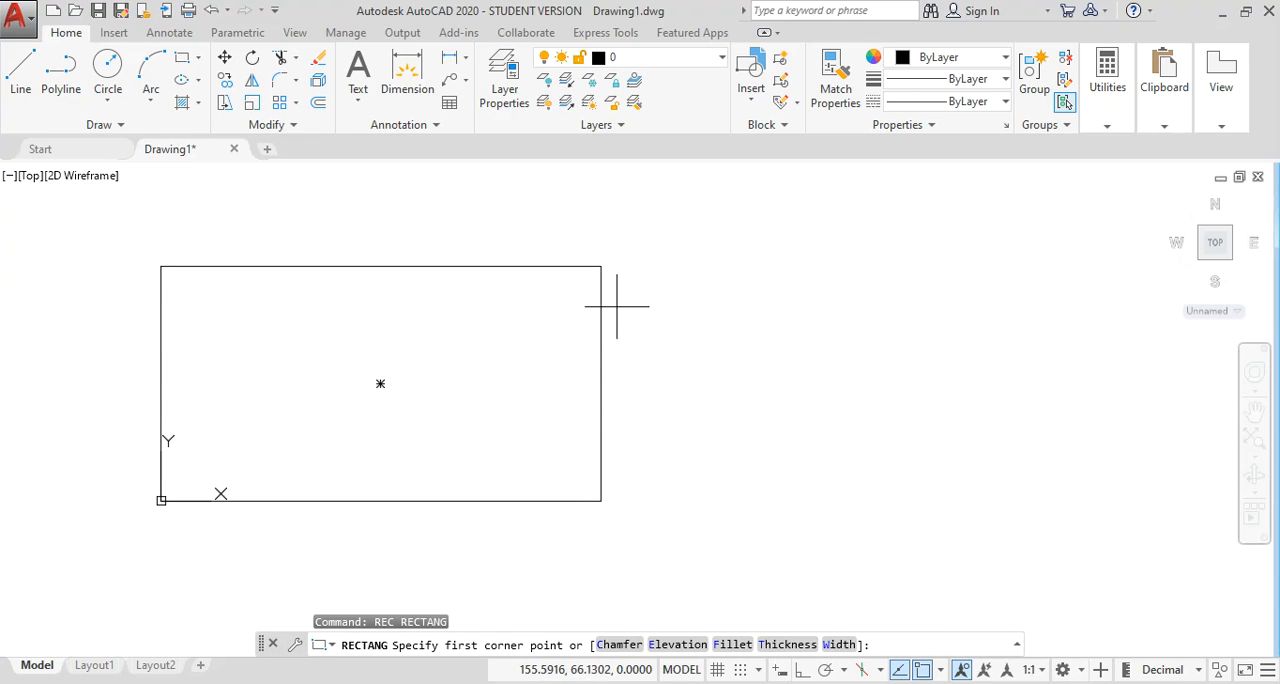
click(619, 644)
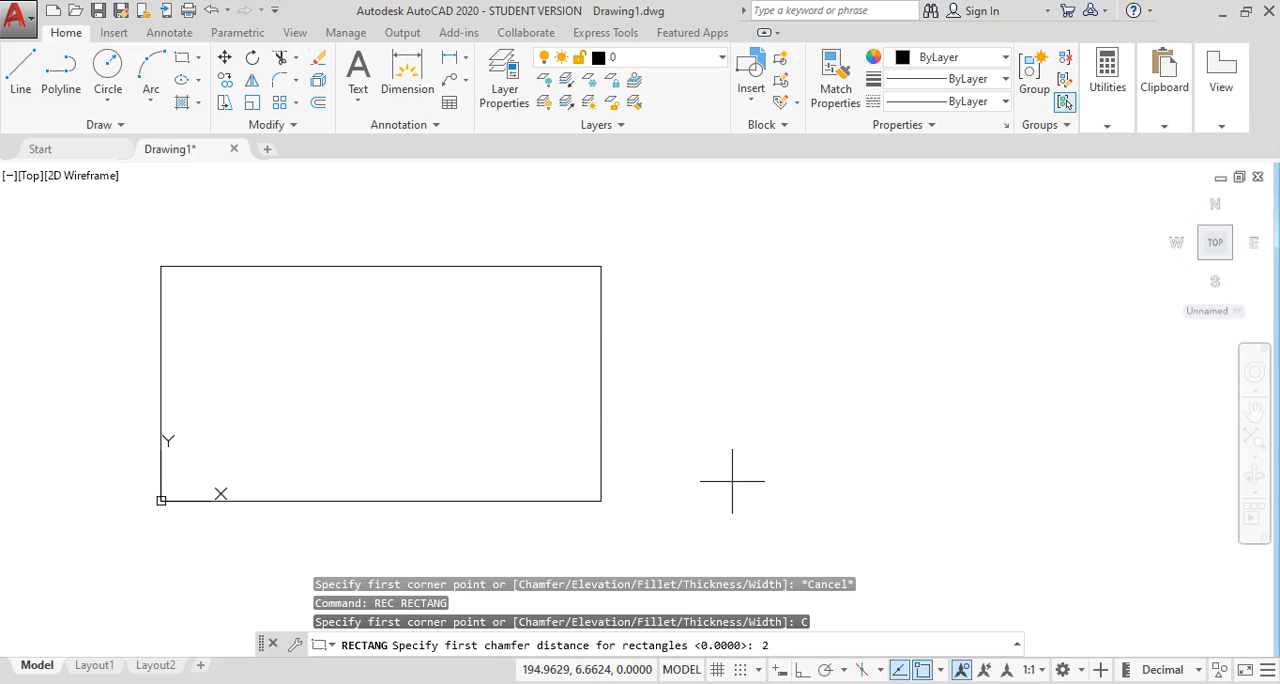
key(Return)
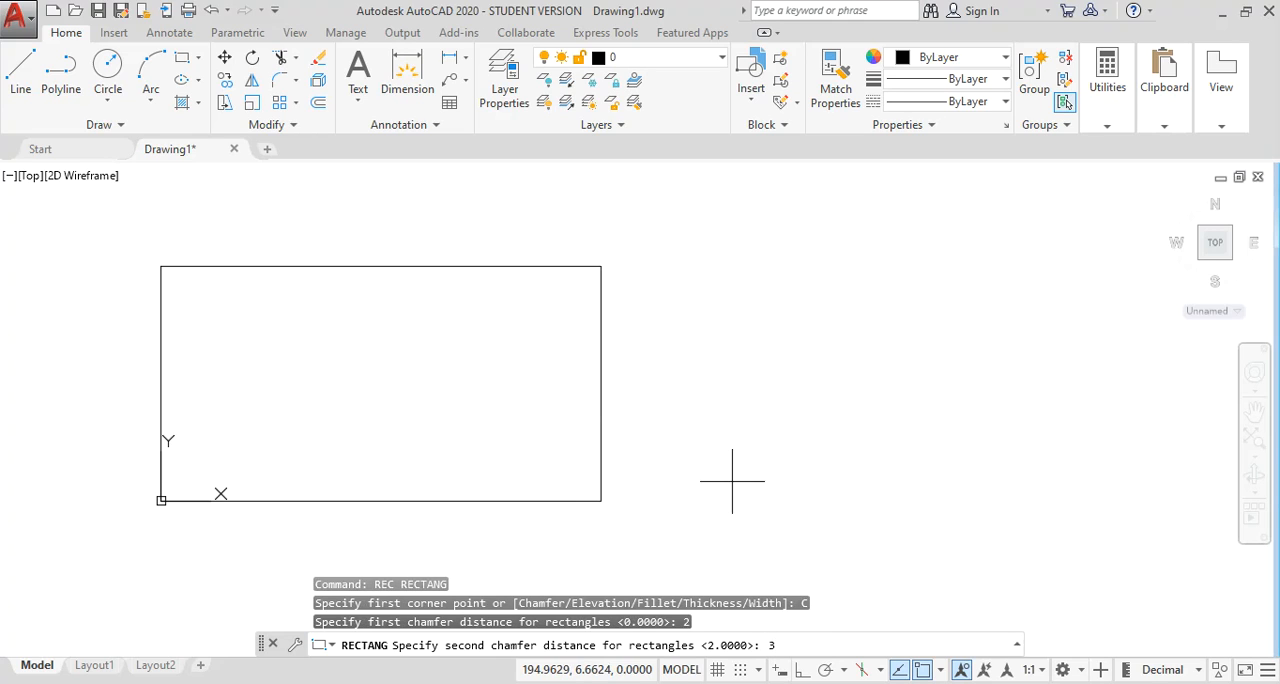
text(3)
key(Return)
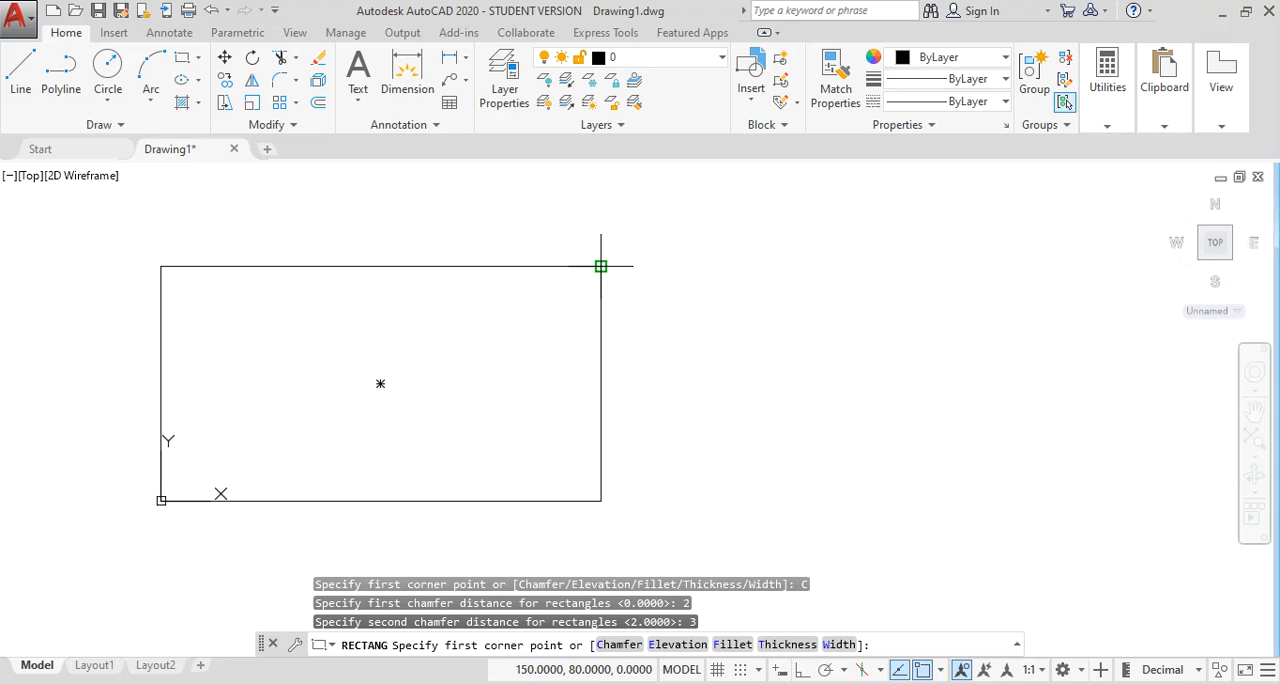
click(602, 264)
middle_drag(710, 249, 645, 365)
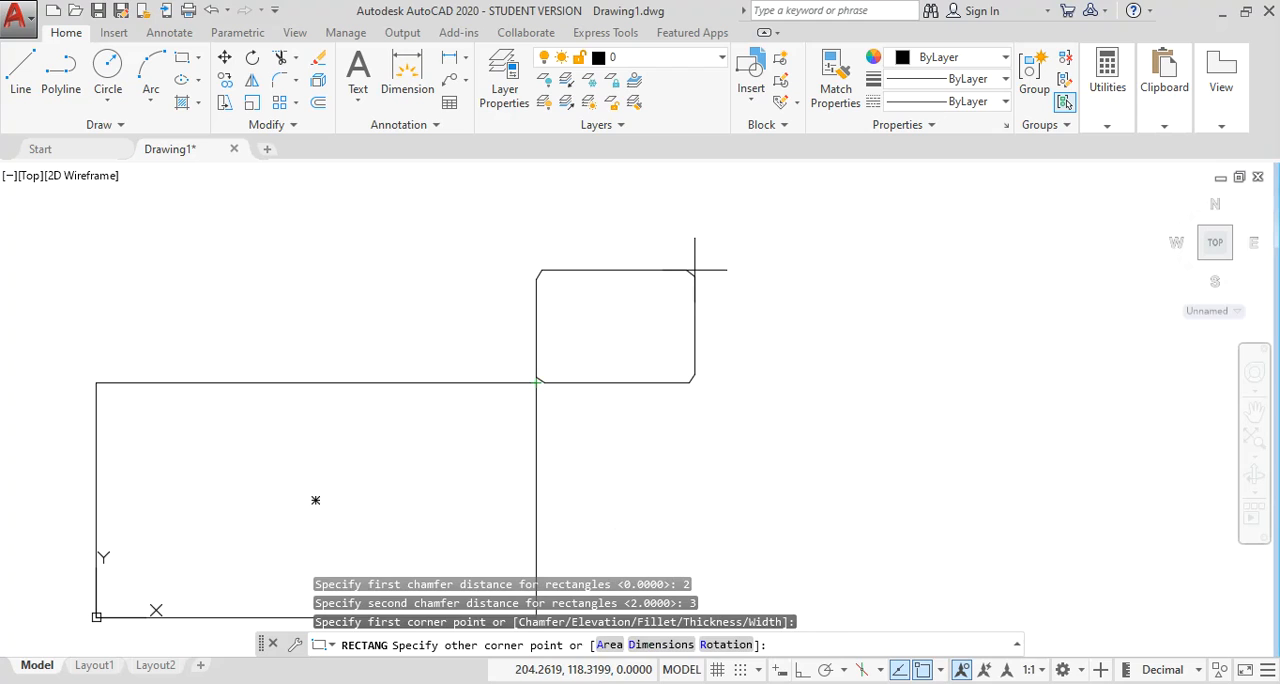
click(768, 213)
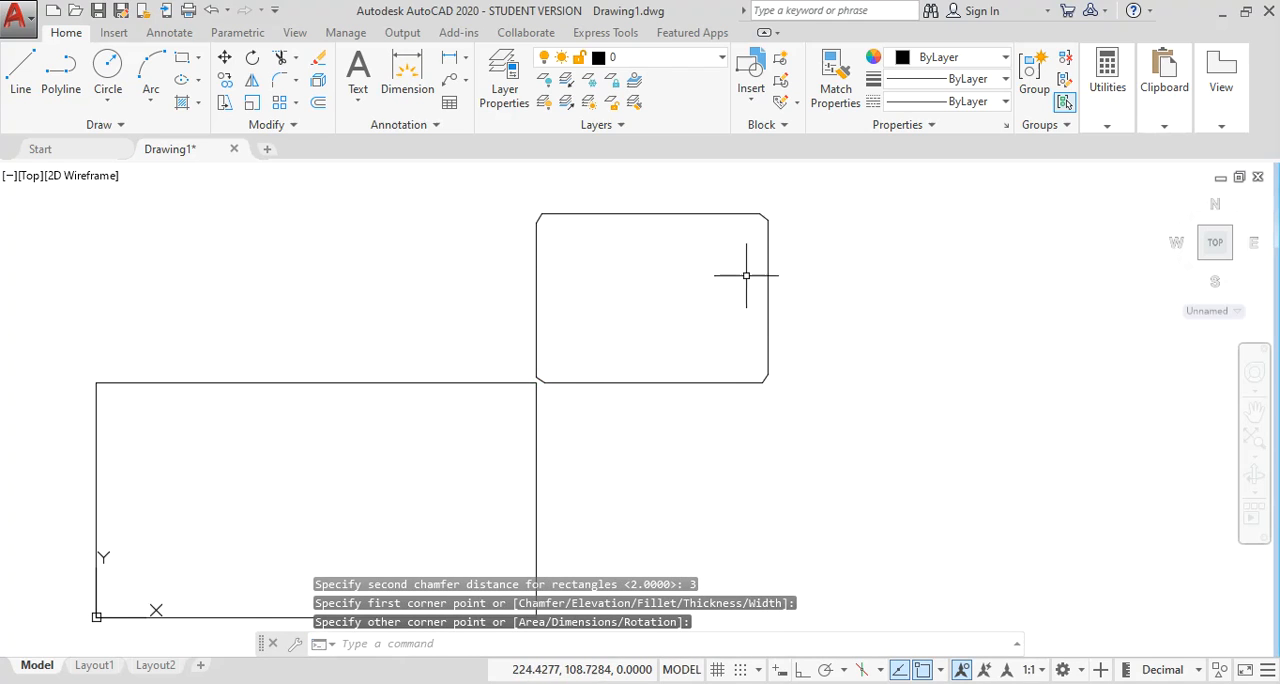
Examine the chamfered rectangle's lower-left corner where it meets the first rectangle.
scroll(746, 275, up, 4)
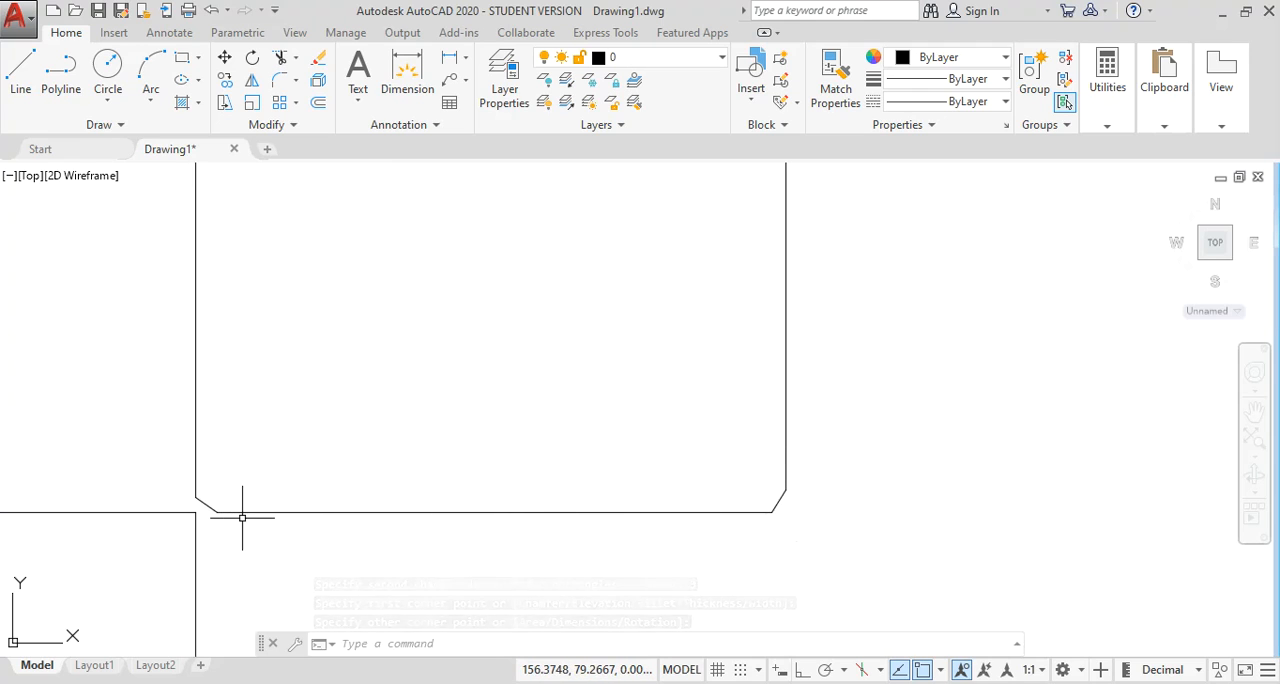
middle_drag(240, 511, 583, 423)
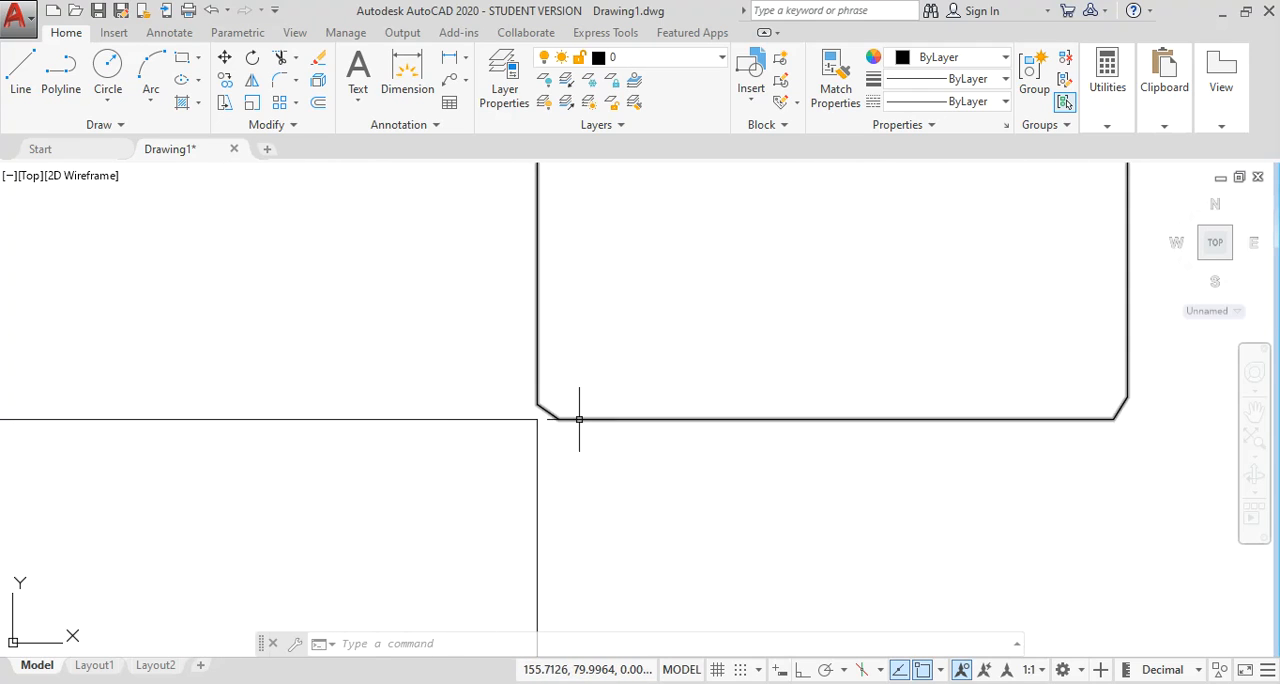
scroll(579, 419, up, 4)
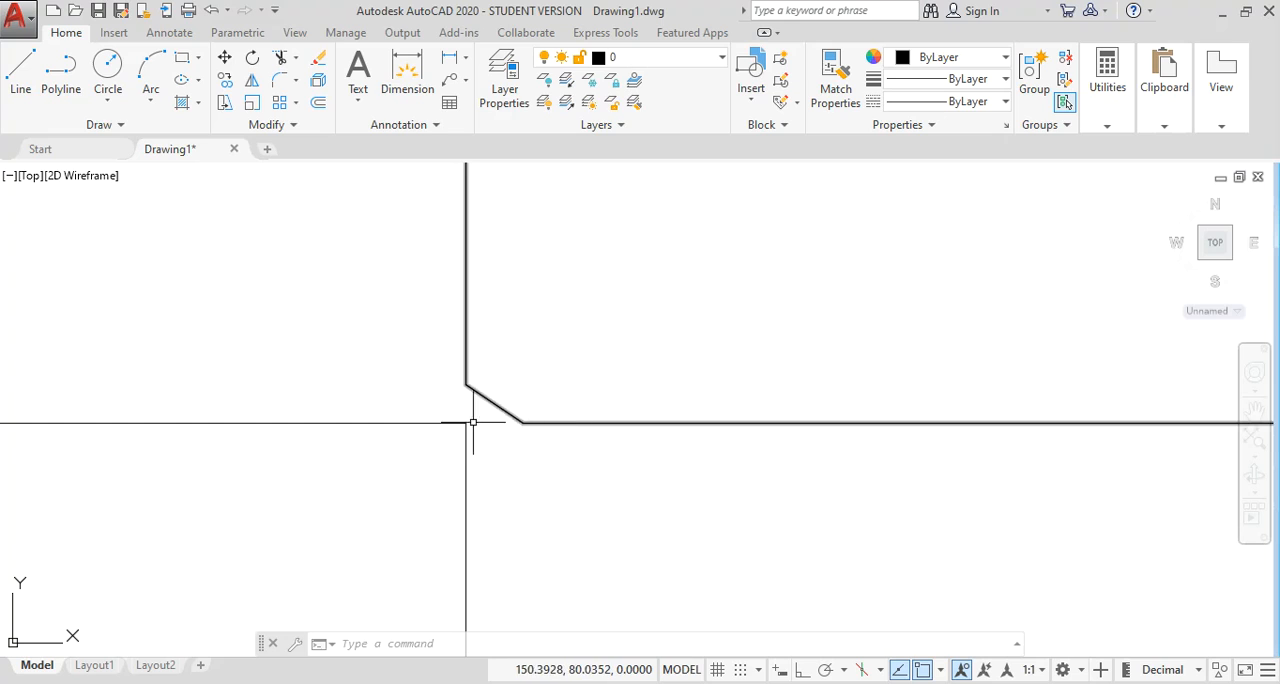
scroll(456, 424, down, 5)
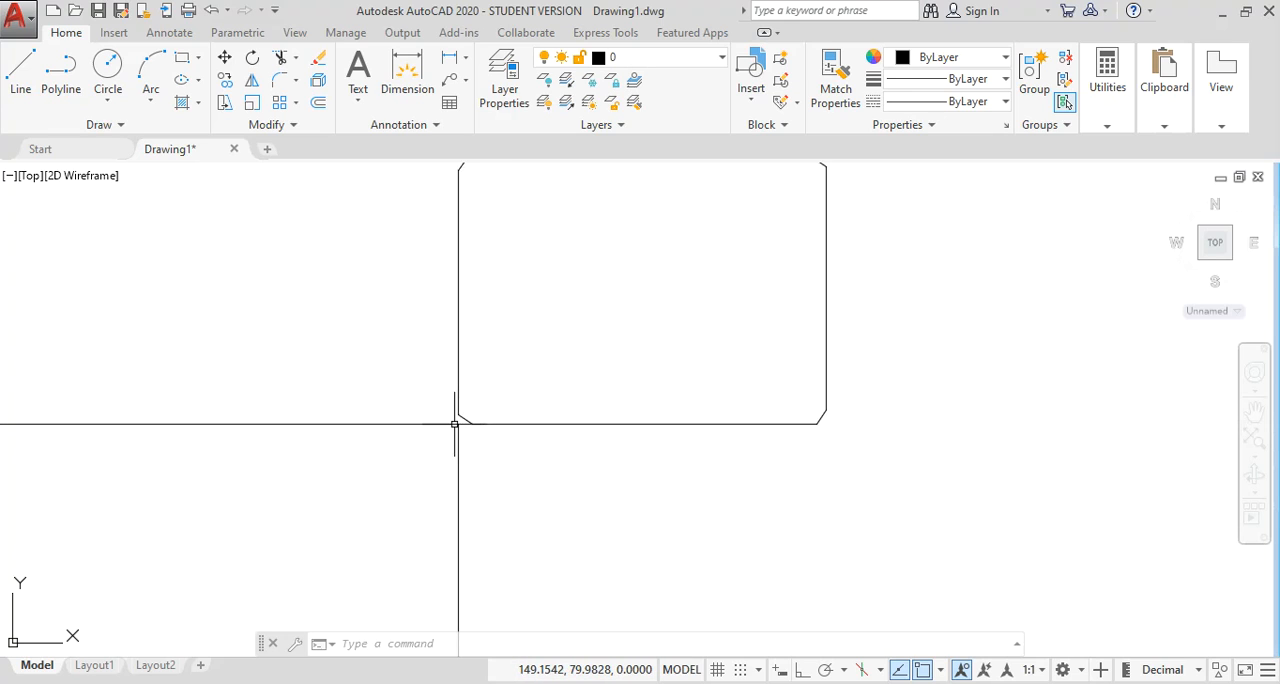
scroll(456, 424, down, 4)
middle_drag(571, 391, 557, 386)
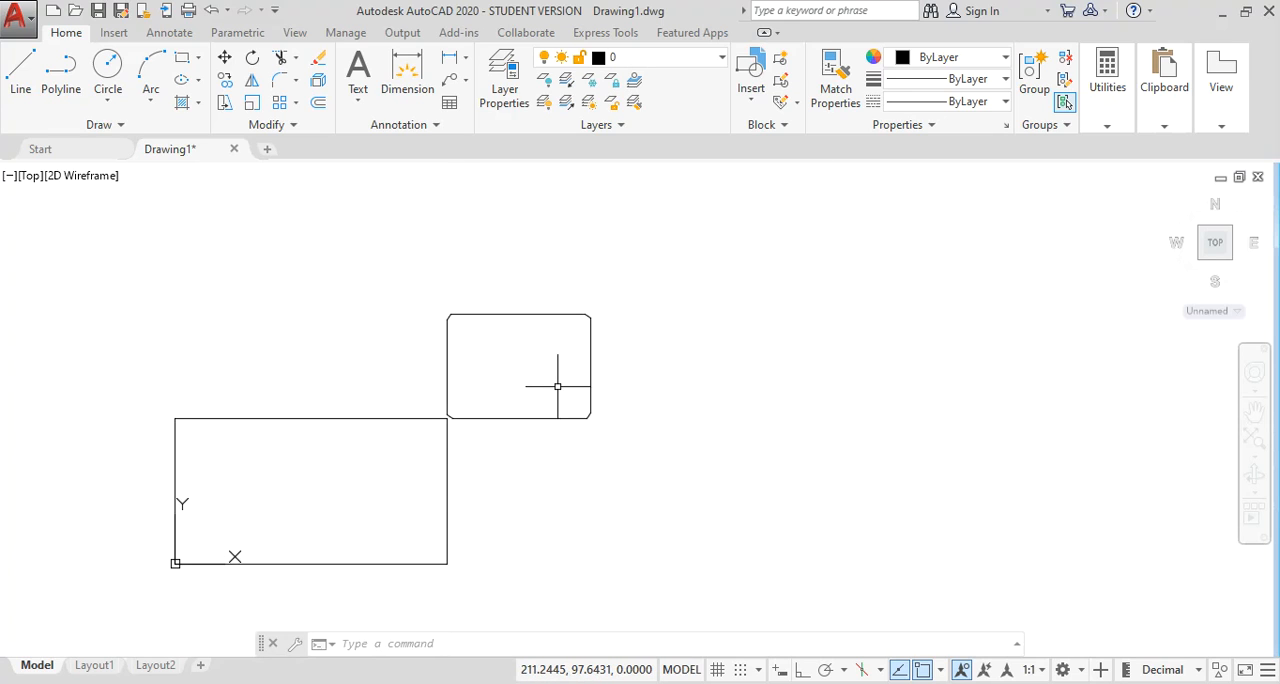
Draw a rectangle about 72 by 29 units with fillet radius 2, in the empty space to the right of the chamfered rectangle.
text(rec)
key(Return)
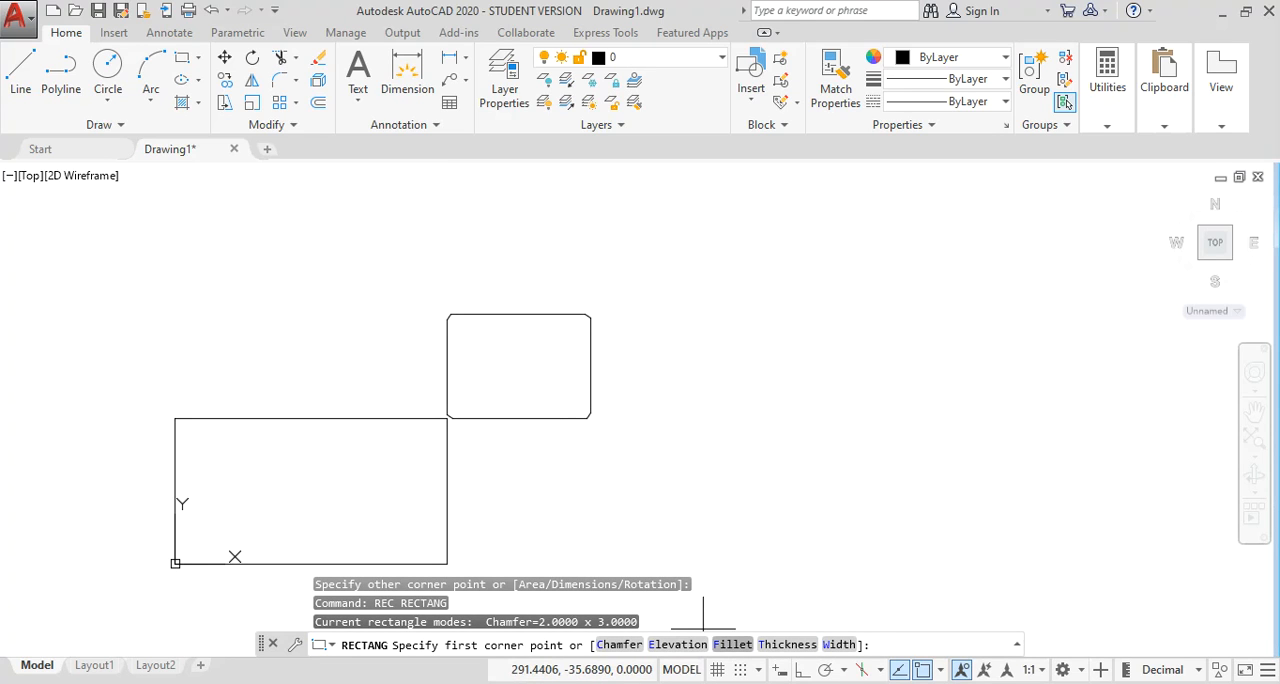
click(732, 644)
middle_drag(720, 423, 678, 427)
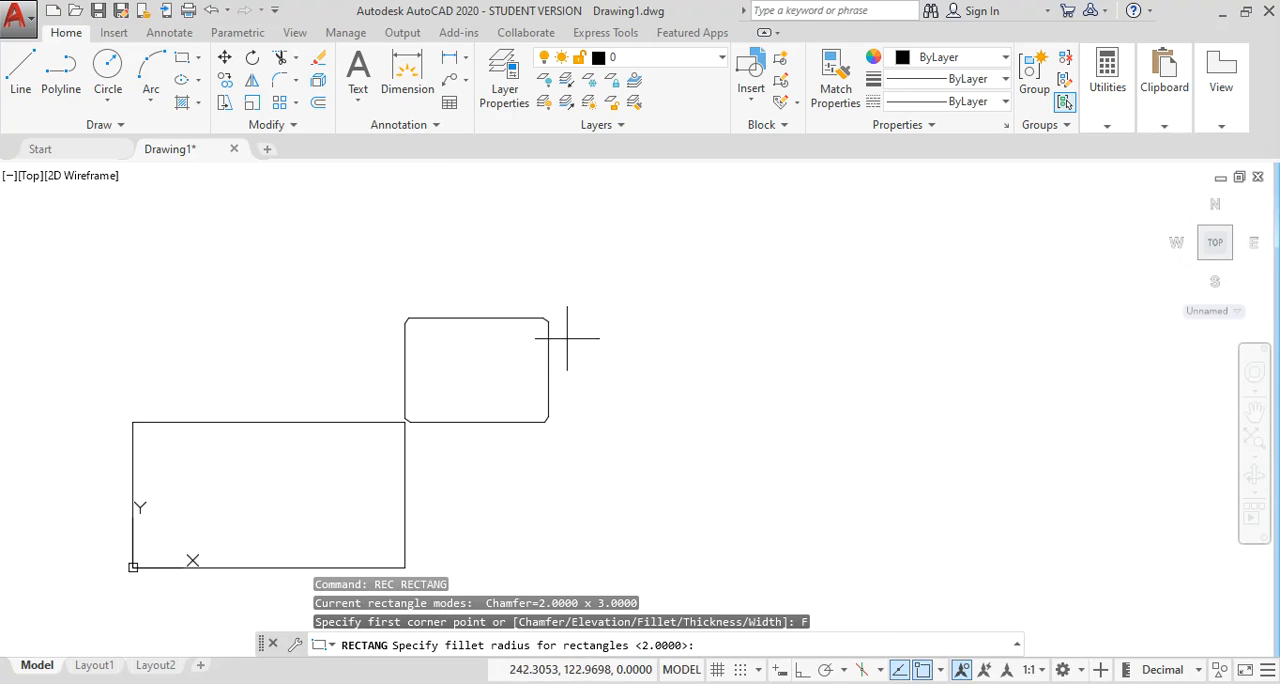
scroll(567, 338, up, 5)
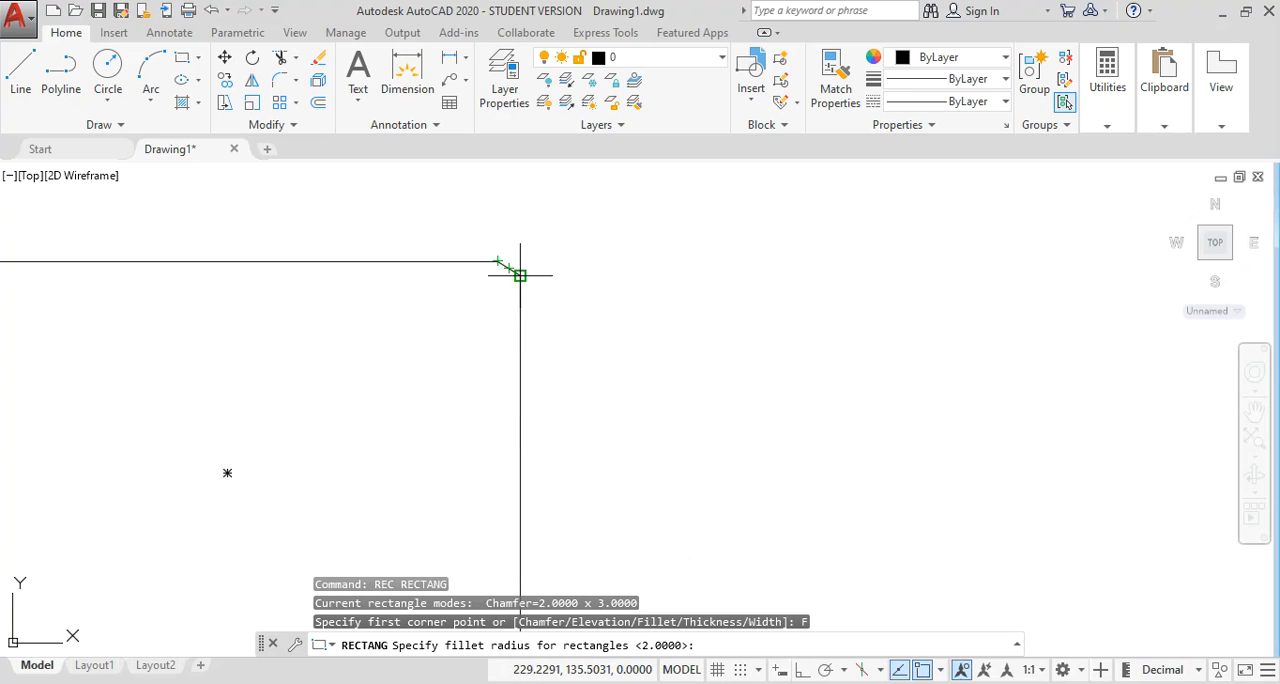
scroll(688, 352, down, 5)
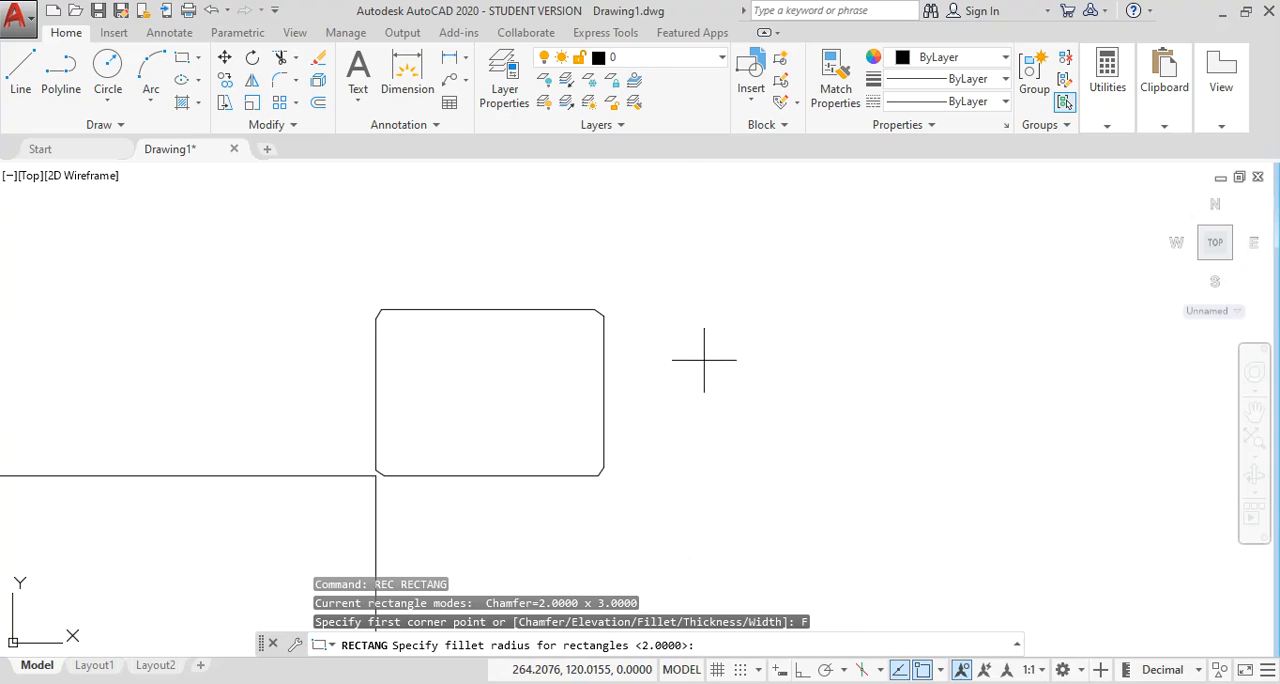
middle_drag(766, 375, 615, 385)
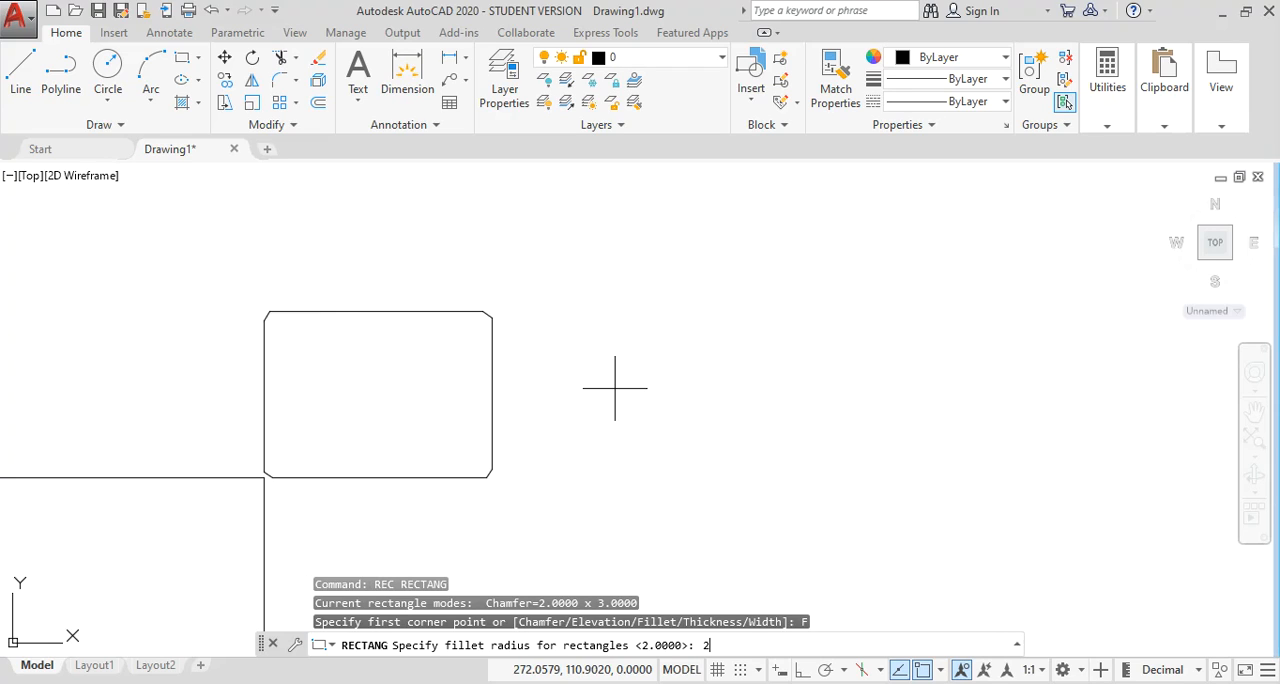
key(Return)
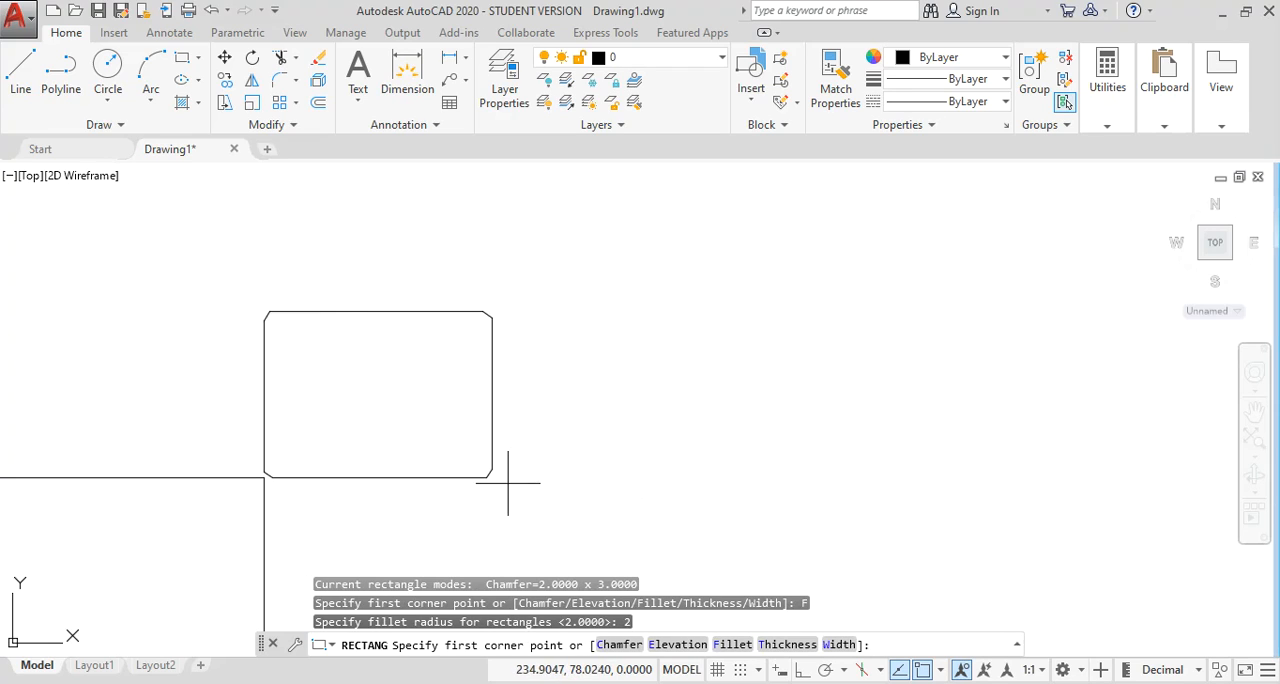
click(596, 430)
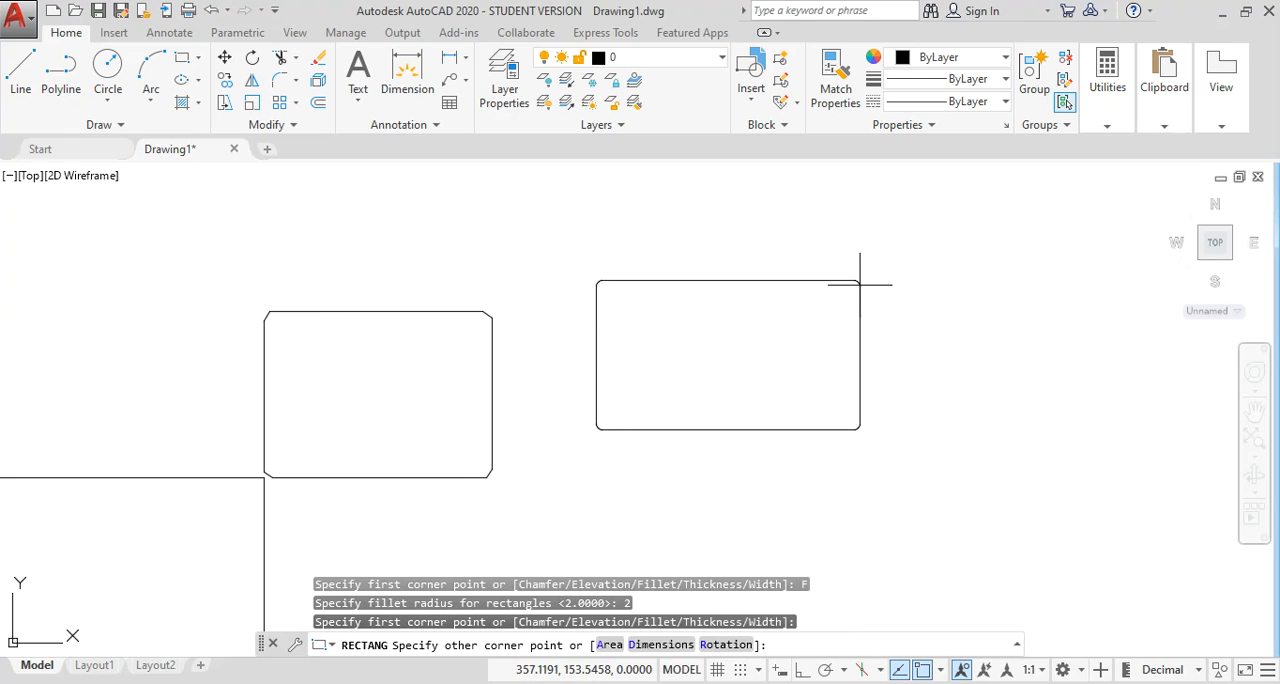
click(806, 343)
Examine the rounded corners of the filleted rectangle and compare them with the chamfered rectangle's cut corners.
scroll(773, 381, up, 2)
scroll(773, 381, up, 2)
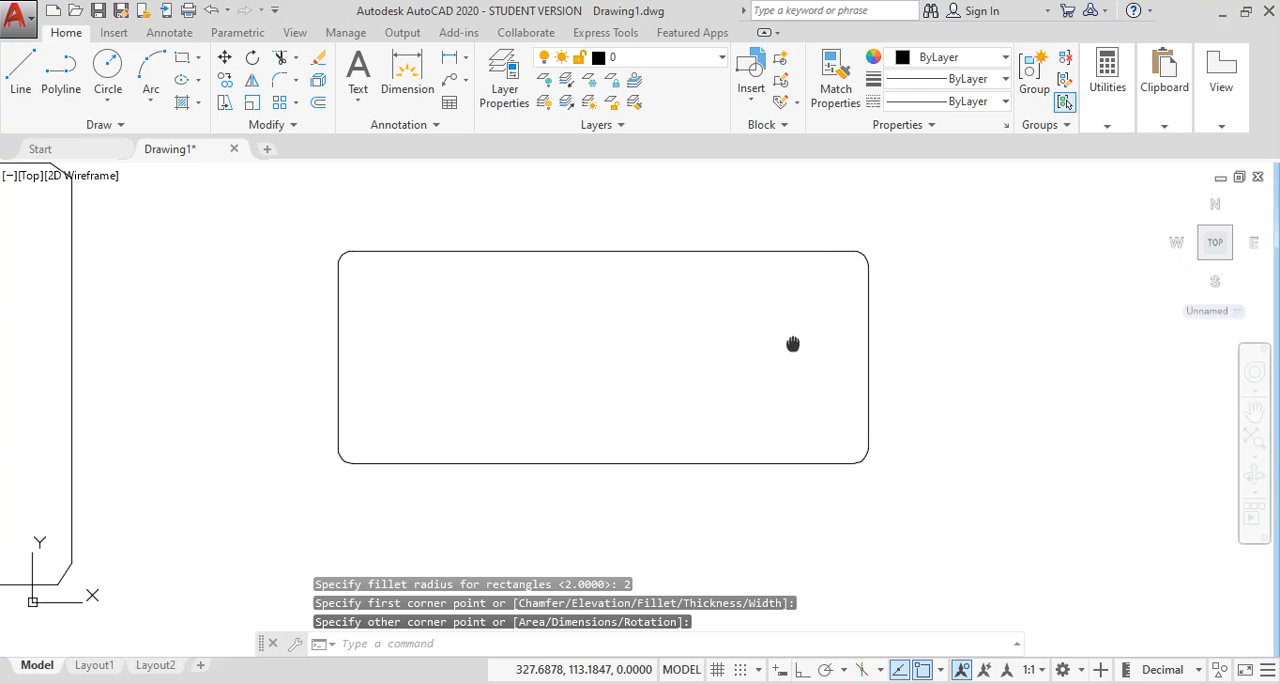
middle_drag(563, 420, 728, 356)
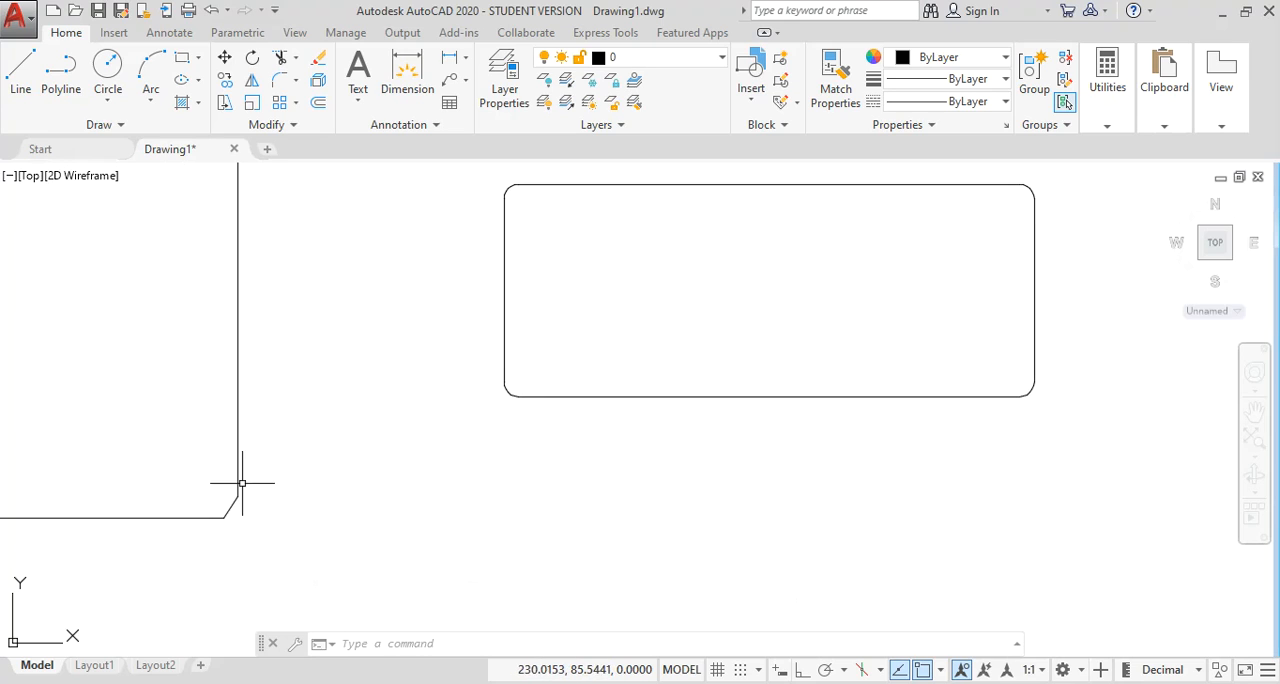
scroll(213, 517, down, 2)
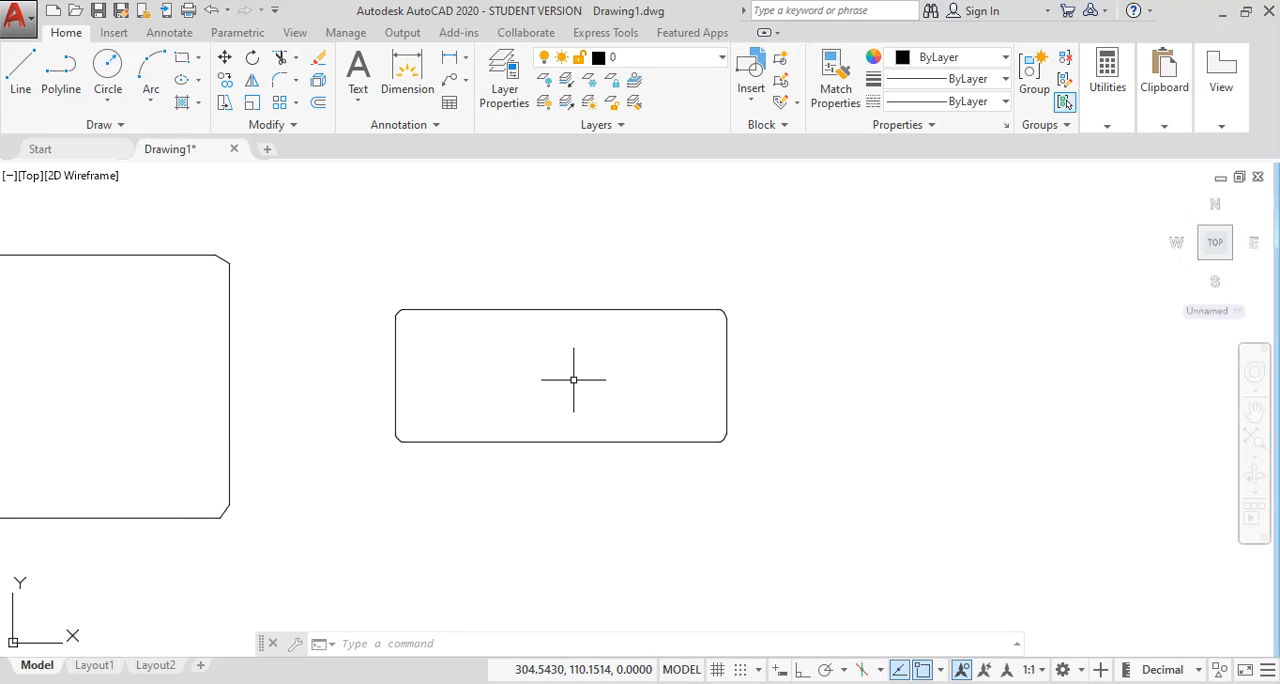
scroll(603, 374, down, 2)
Draw a rectangle about 116 by 39 units with thickness 5, to the right of the first filleted rectangle.
middle_drag(629, 391, 675, 347)
text(re)
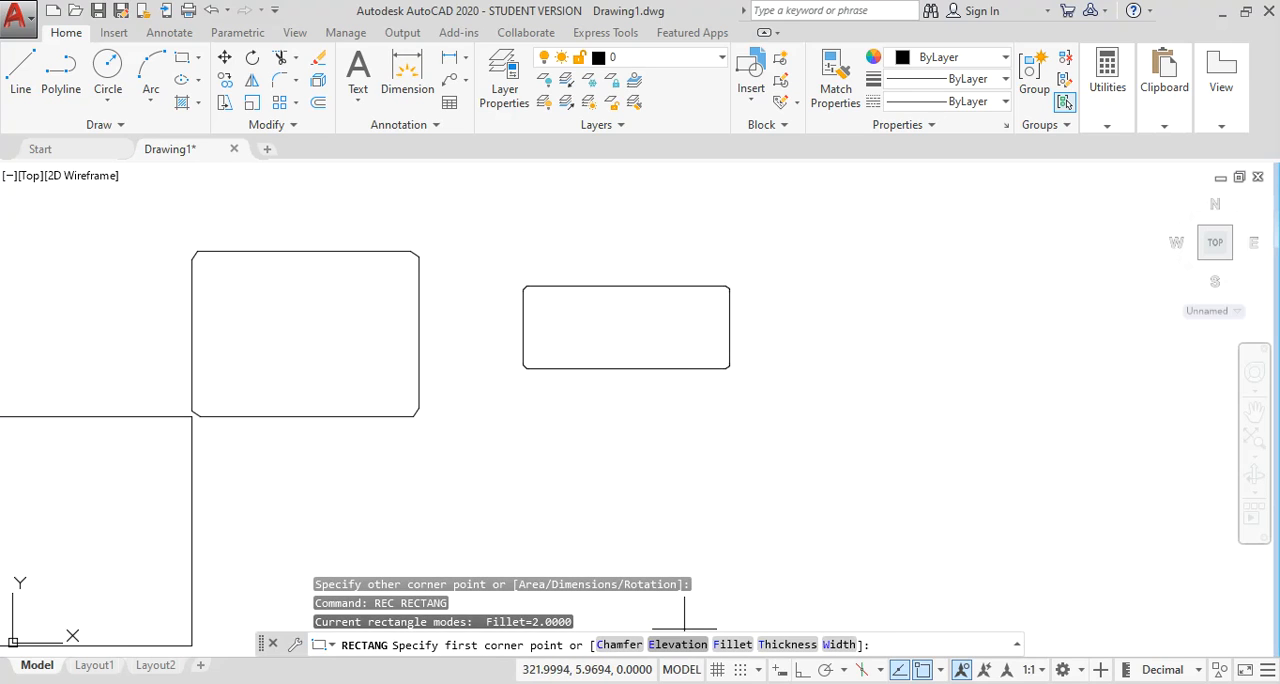
middle_drag(849, 494, 750, 469)
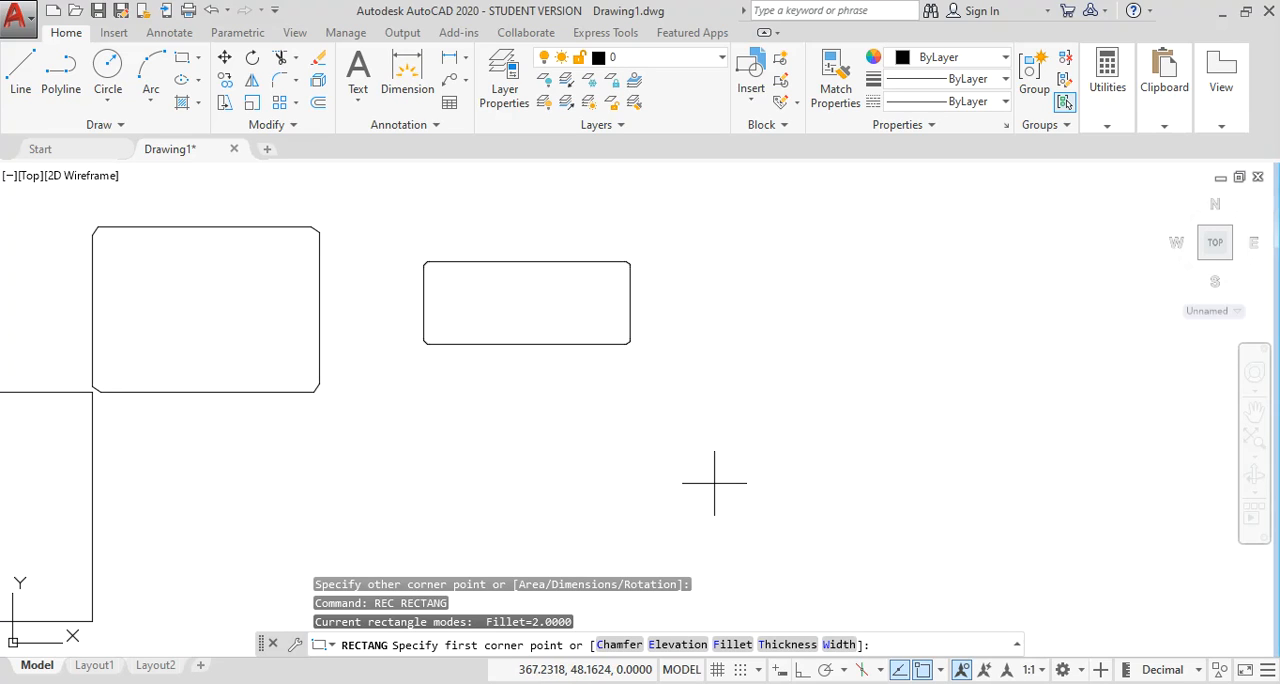
mouse_move(760, 457)
middle_down()
mouse_move(774, 440)
mouse_move(706, 427)
middle_up()
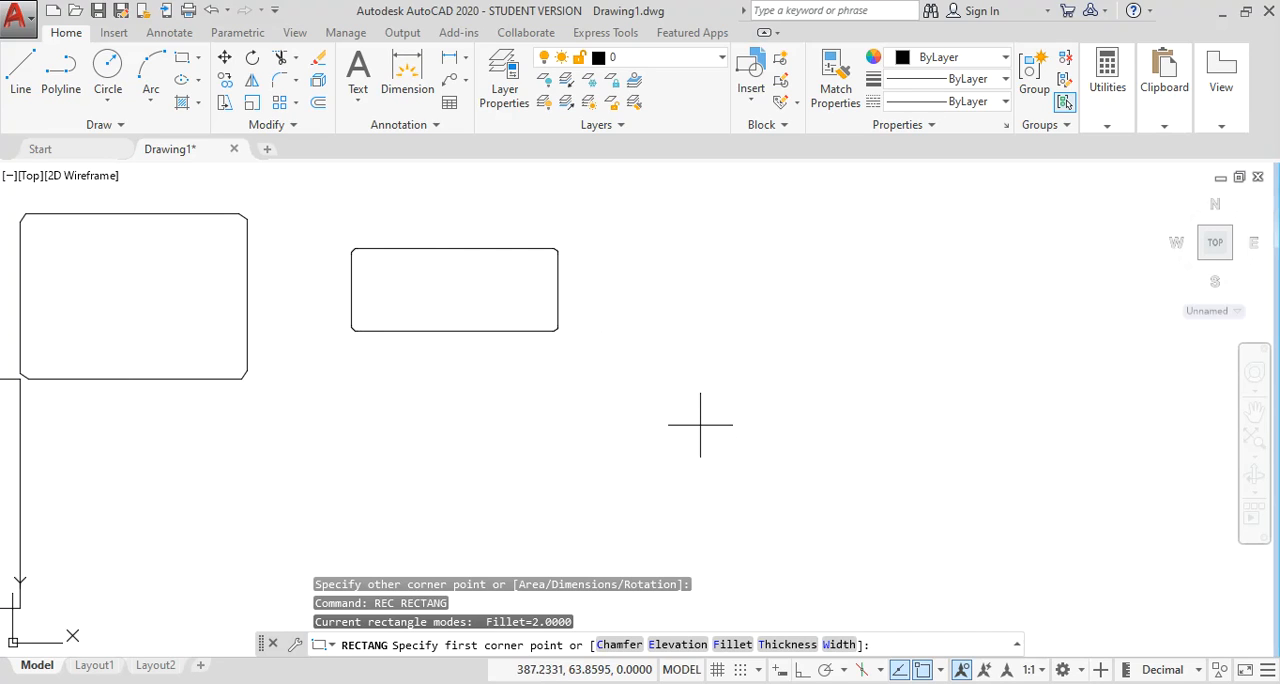
middle_drag(777, 323, 598, 394)
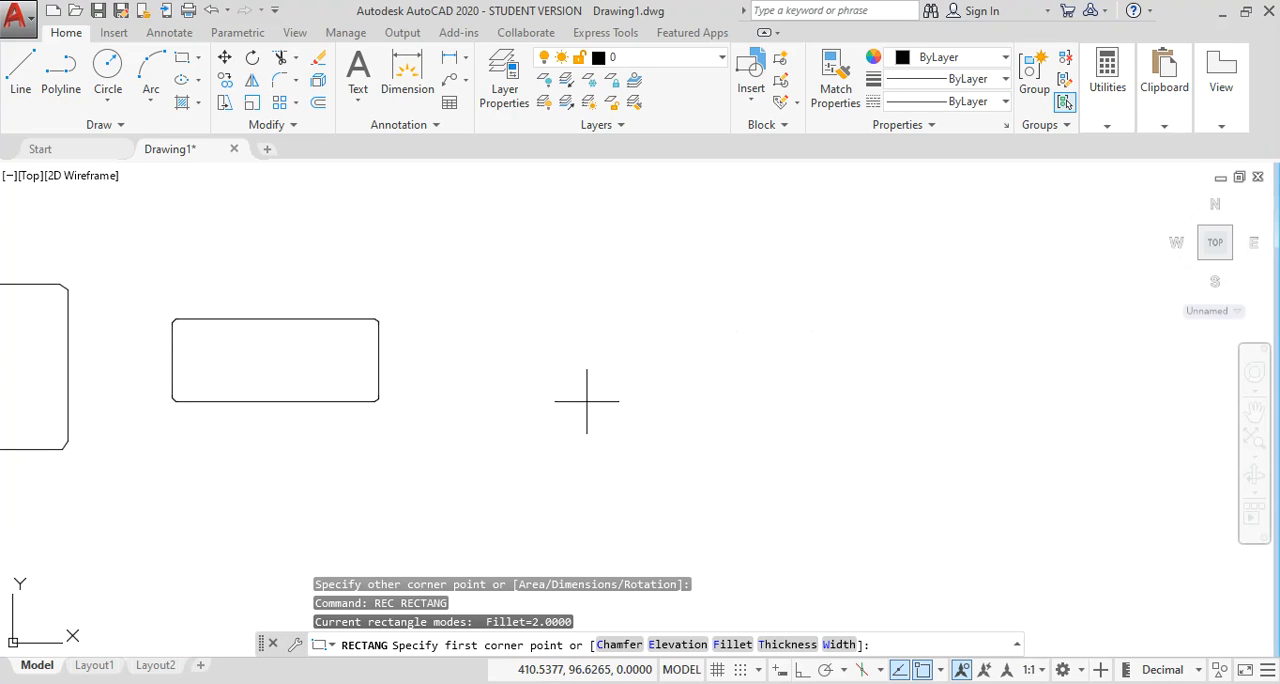
text(T)
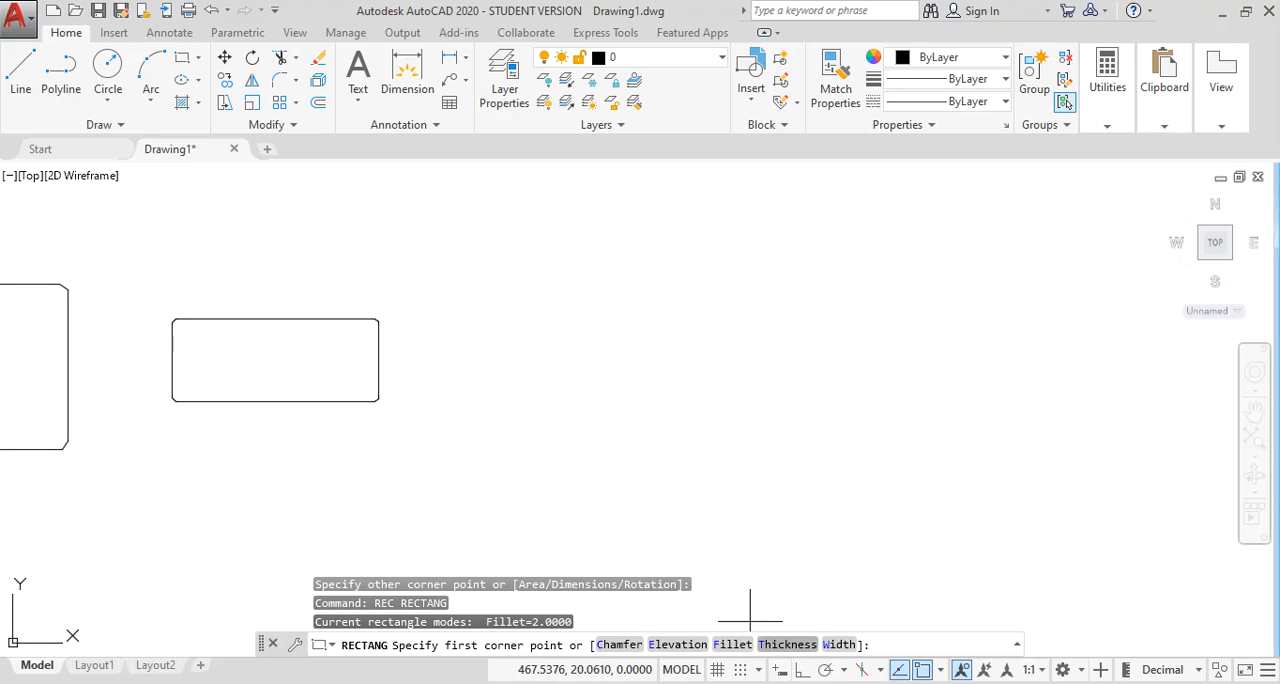
key(Return)
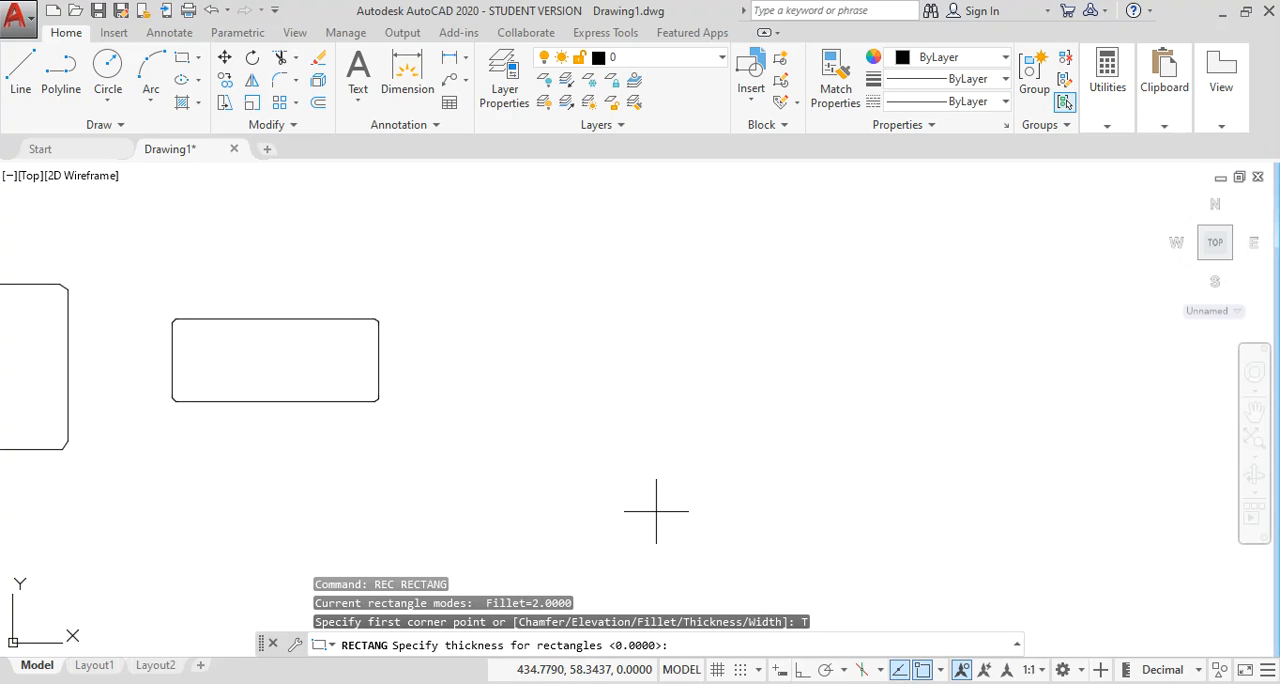
text(5)
key(Return)
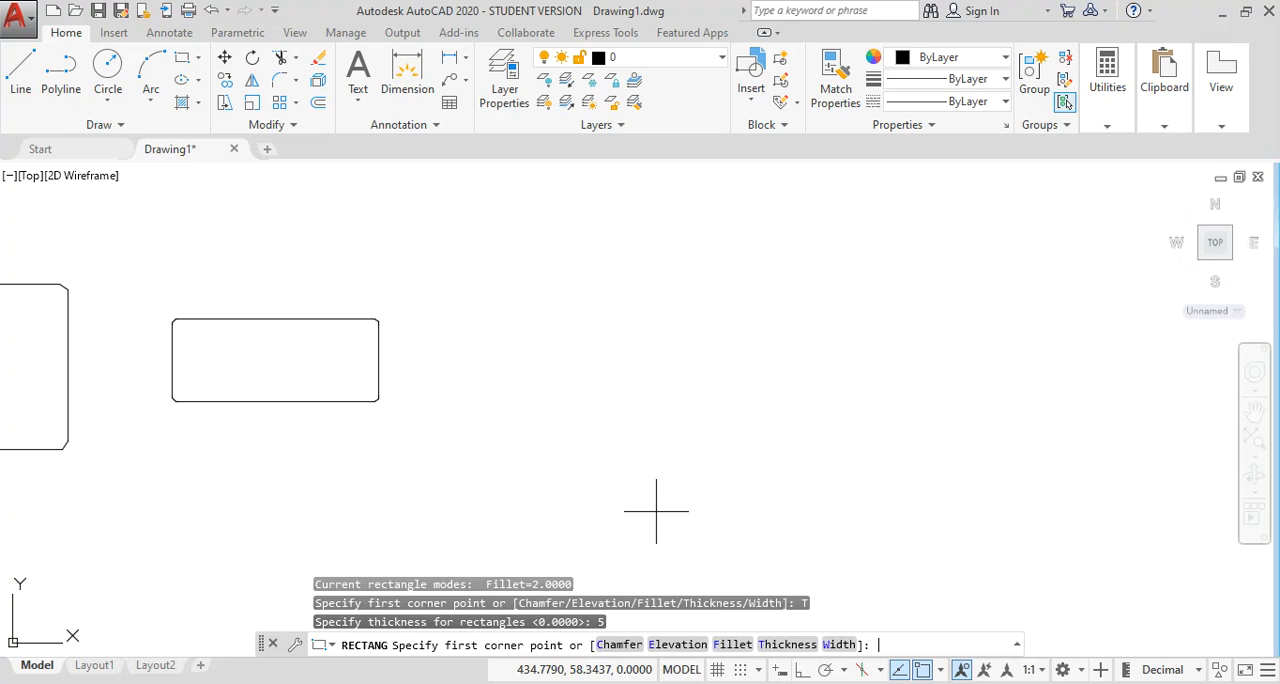
click(510, 433)
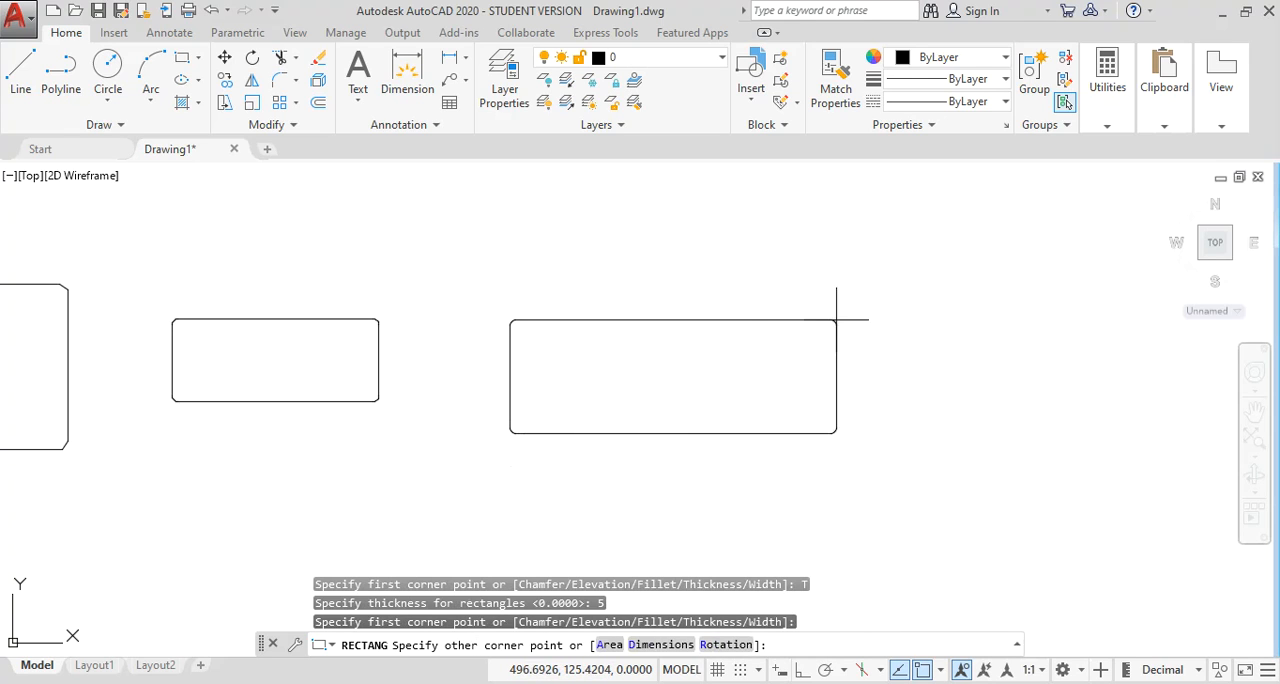
click(846, 320)
Draw a rectangle about 146 by 35 units at elevation 10, to the right of the rectangle with thickness.
middle_drag(916, 362, 463, 338)
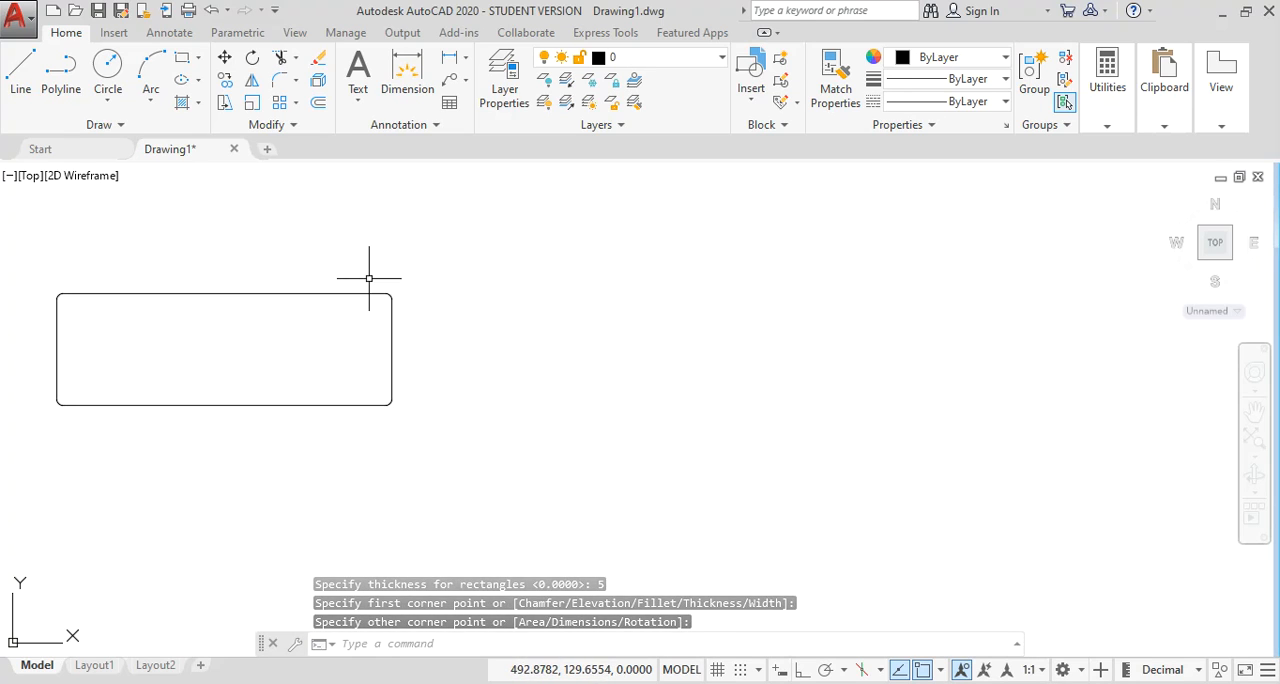
text(r)
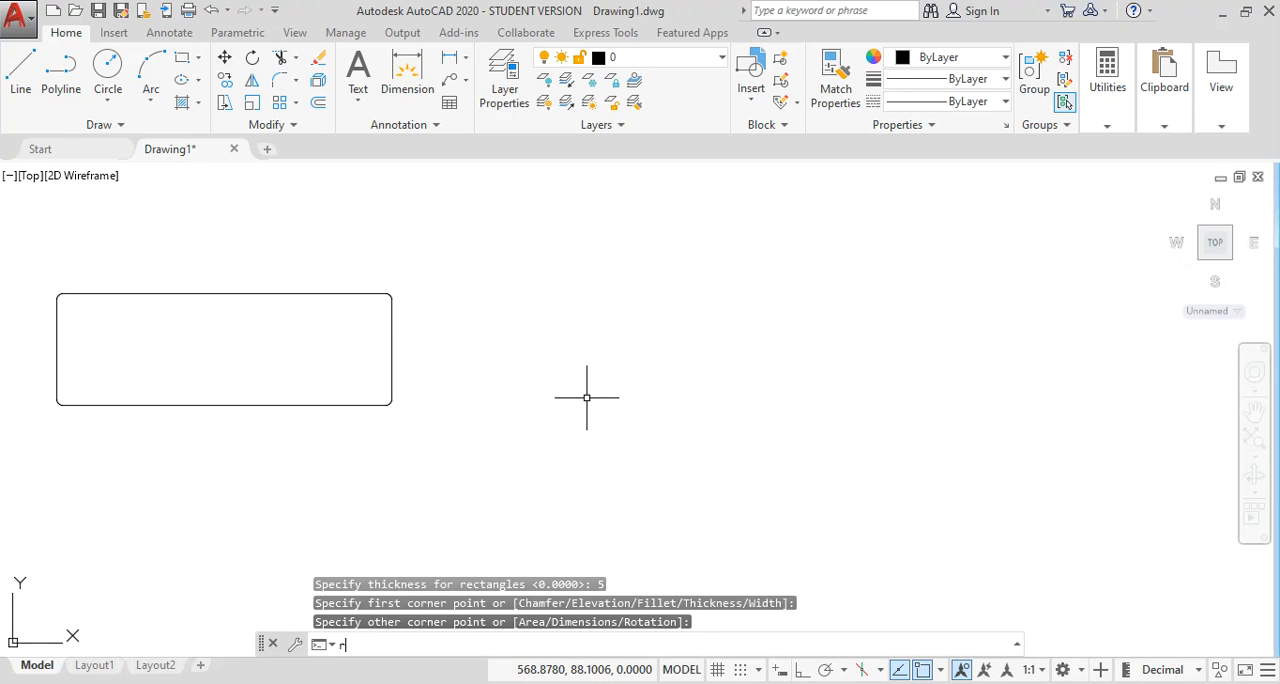
text(ec)
key(Return)
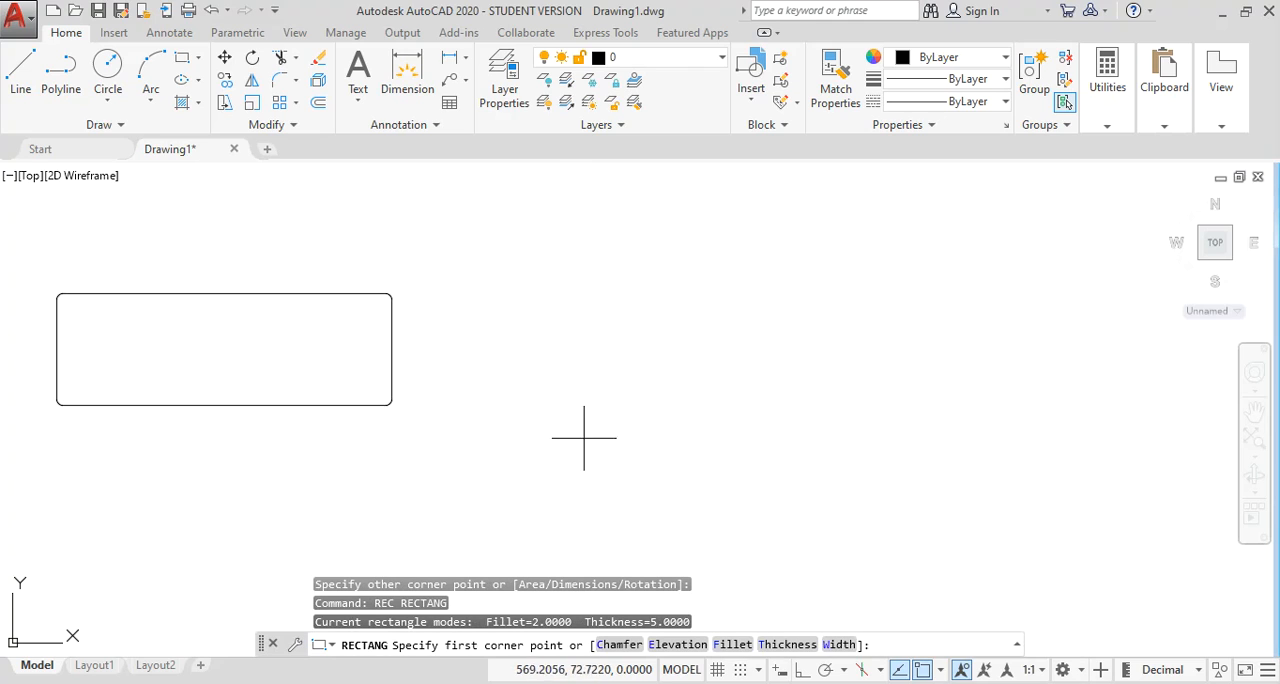
text(e)
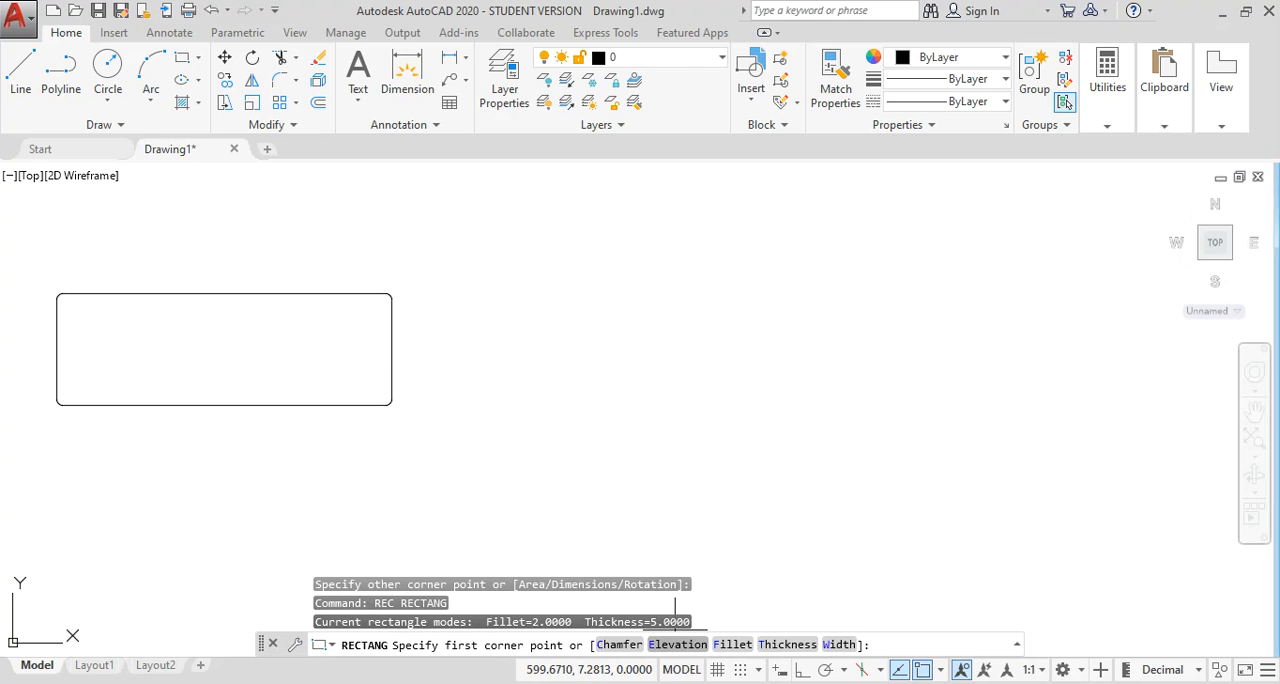
key(Return)
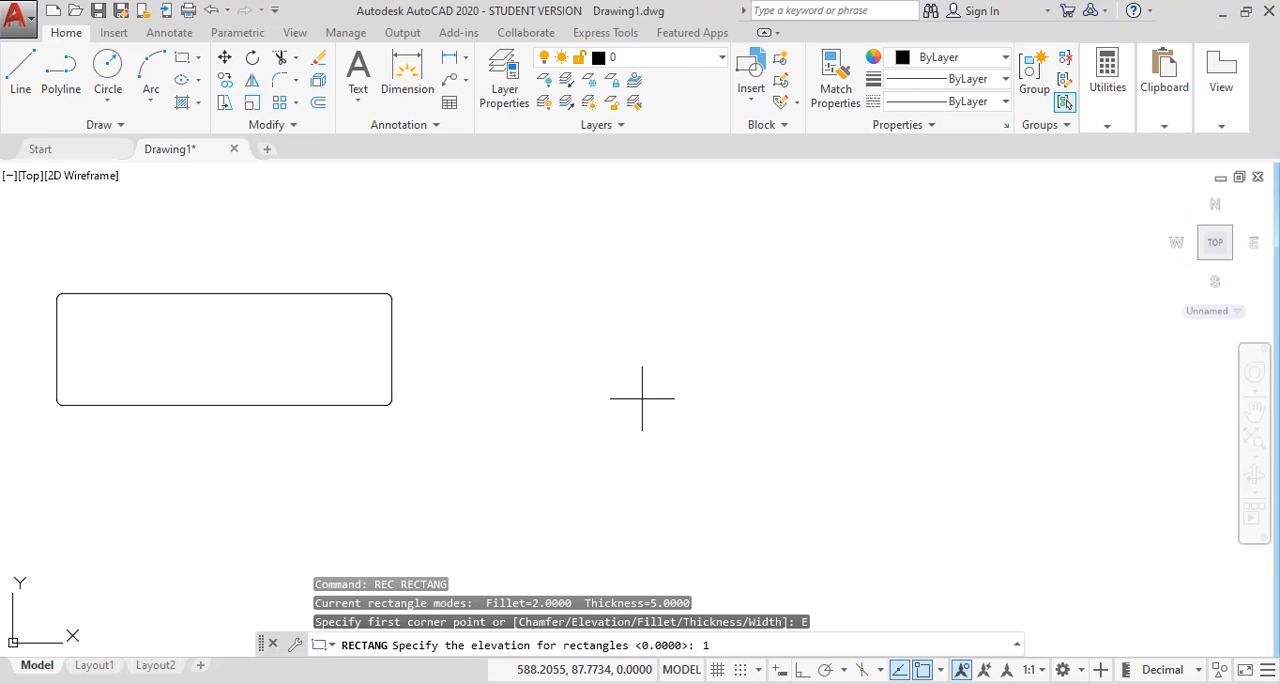
text(10)
key(Return)
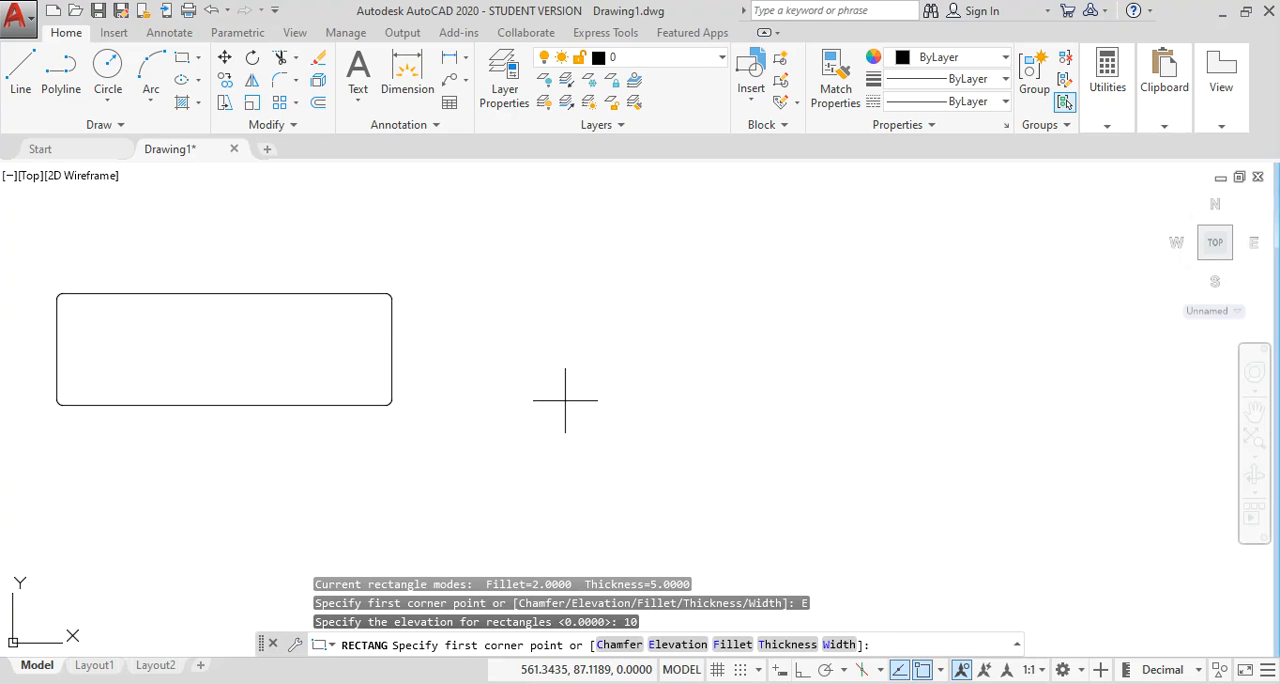
click(520, 387)
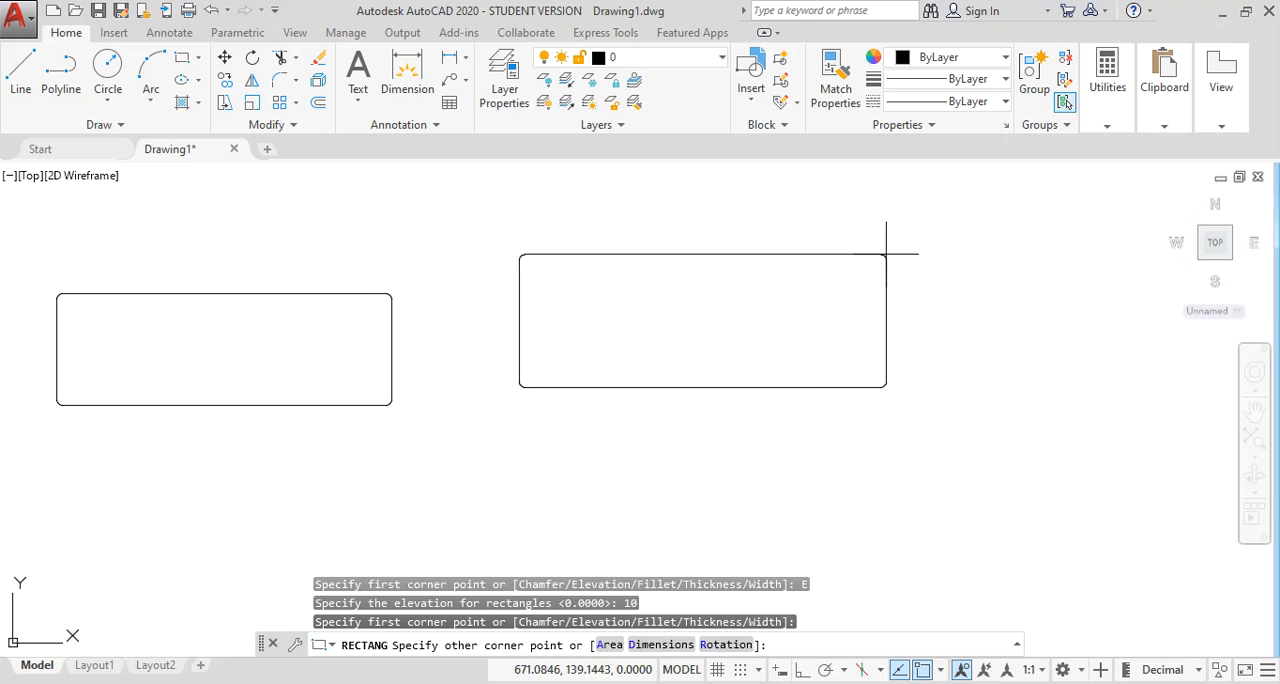
click(940, 286)
Switch the drawing to the SW Isometric view and examine the thickness and elevation of the last two rectangles.
mouse_move(856, 386)
middle_down()
mouse_move(816, 365)
mouse_move(847, 364)
middle_up()
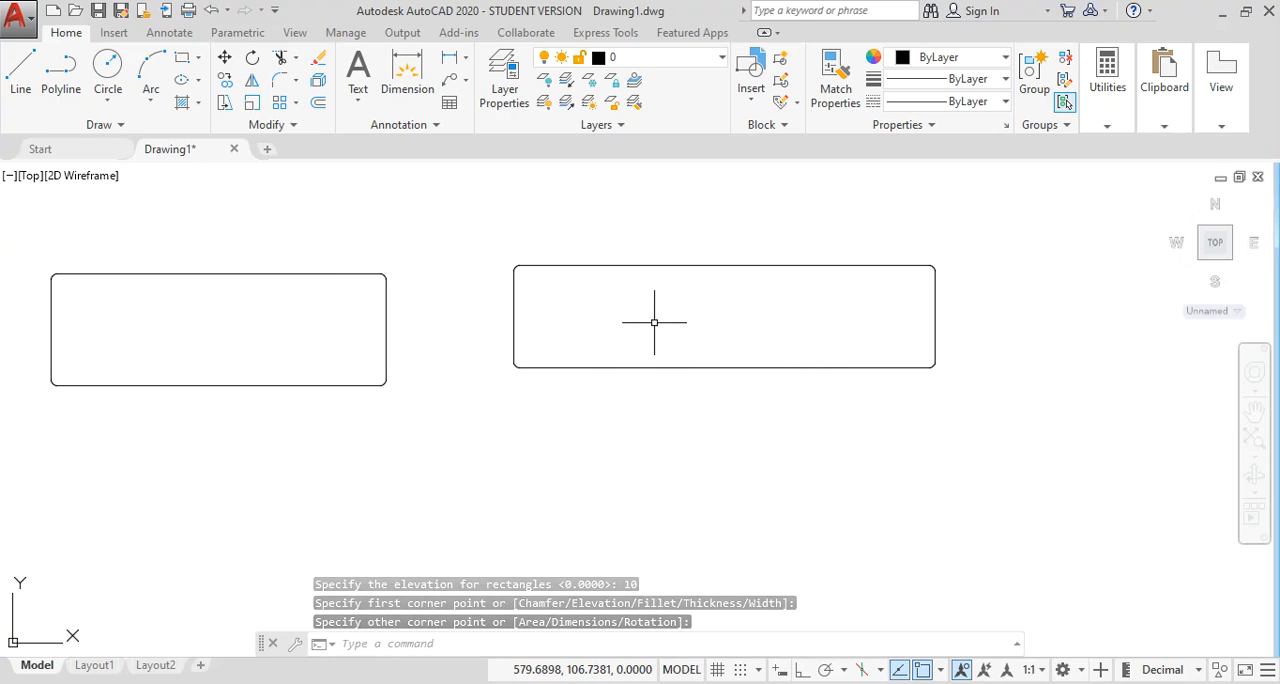
scroll(628, 367, down, 4)
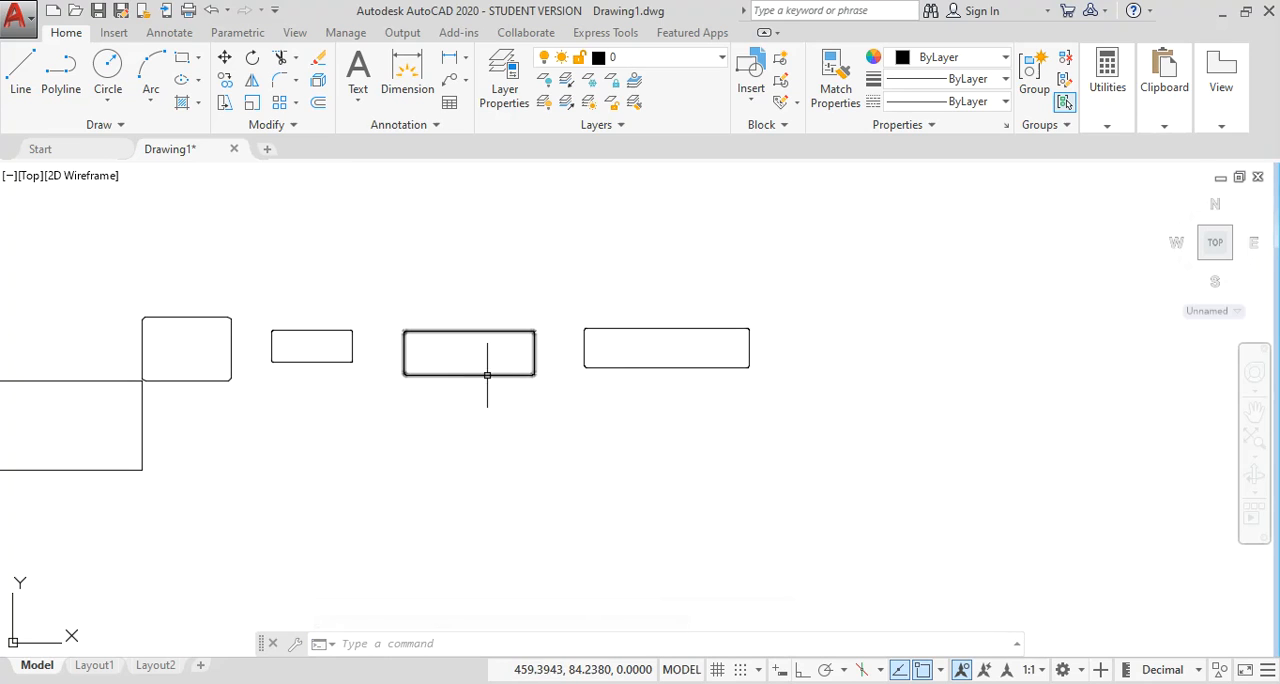
click(294, 32)
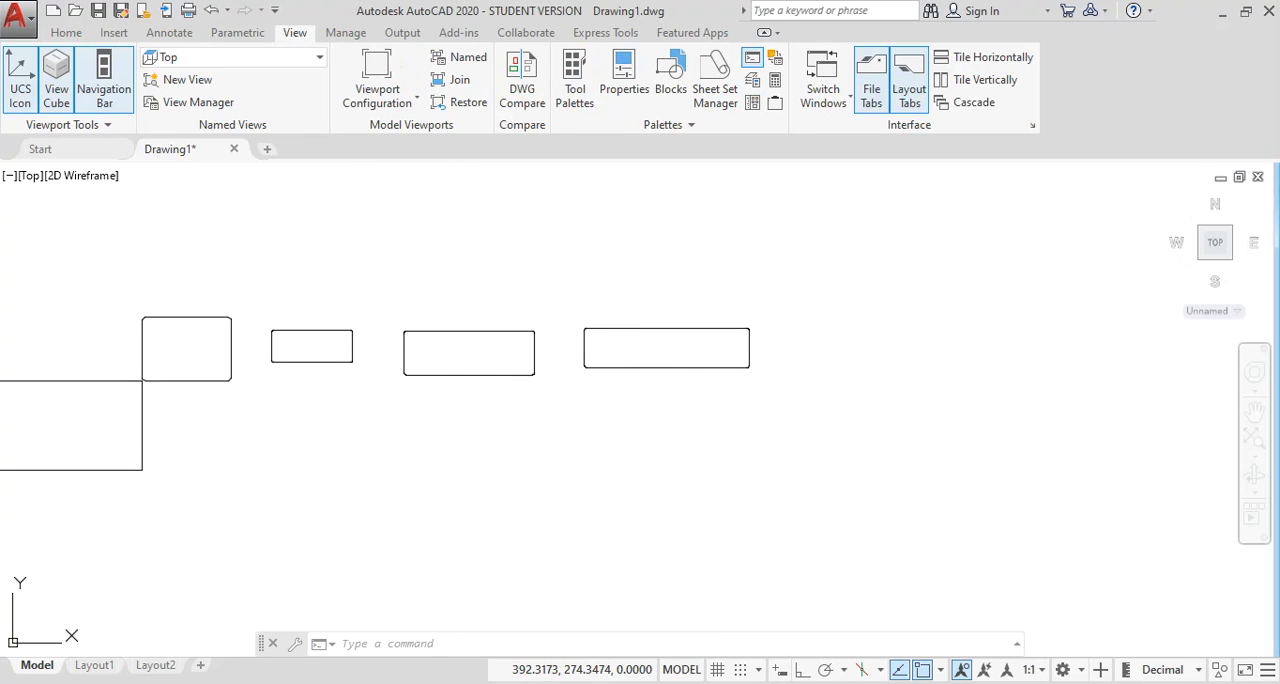
click(232, 57)
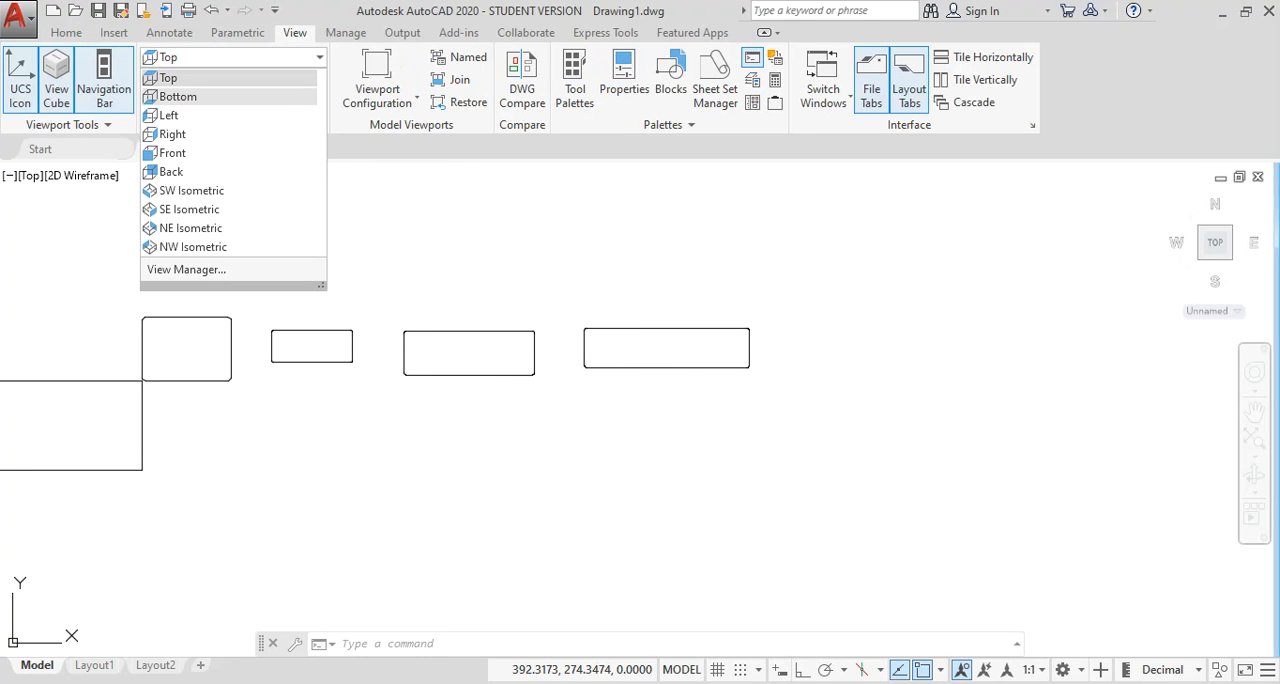
click(192, 191)
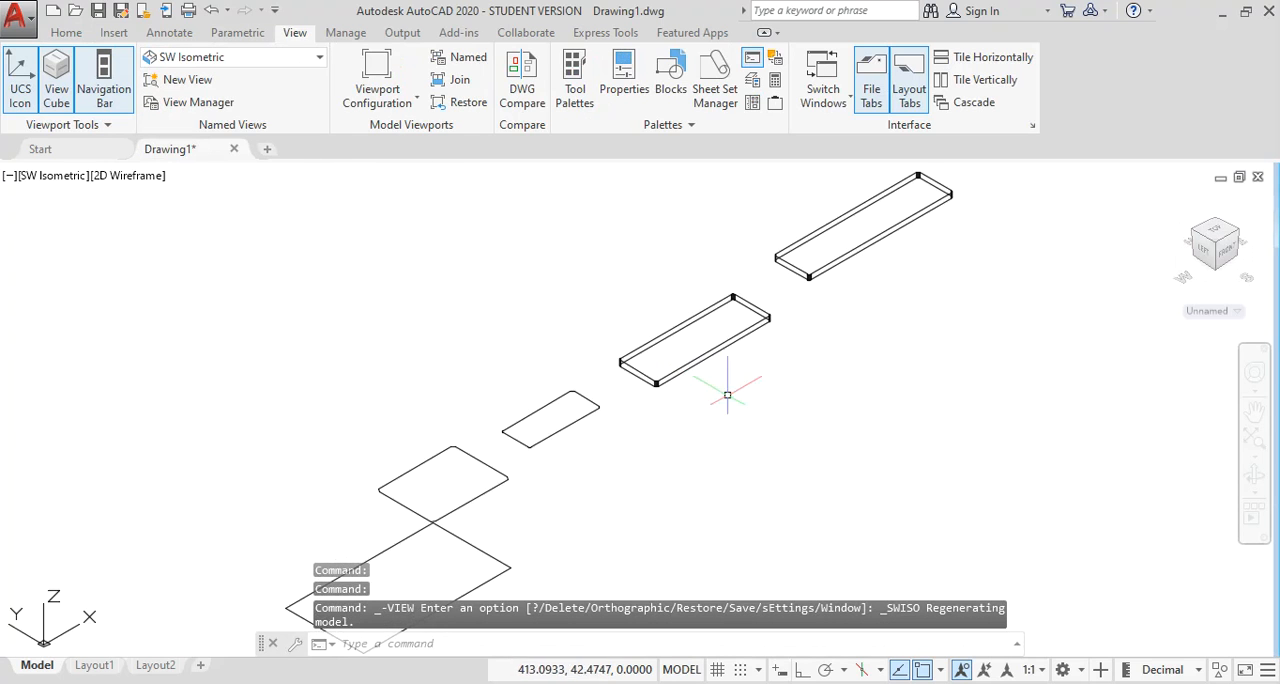
scroll(823, 429, down, 2)
mouse_move(809, 423)
middle_down()
mouse_move(716, 350)
mouse_move(623, 349)
middle_up()
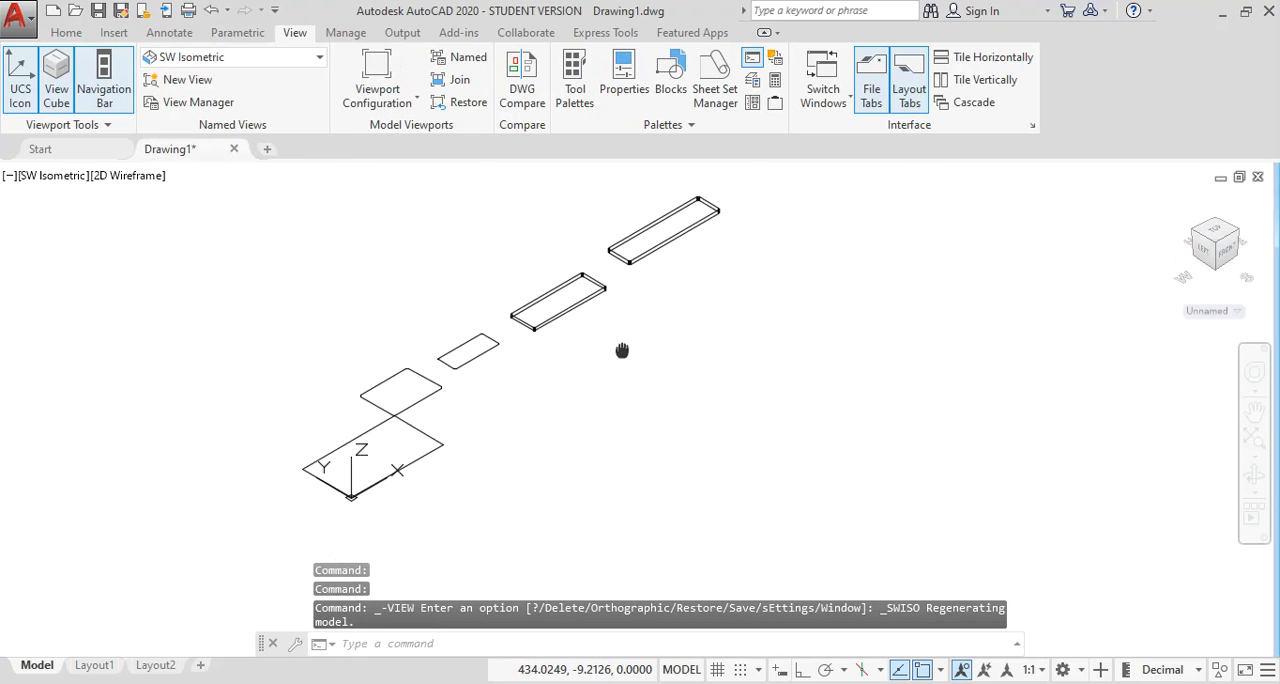
scroll(610, 375, up, 4)
mouse_move(601, 395)
middle_down()
mouse_move(666, 371)
mouse_move(494, 519)
middle_up()
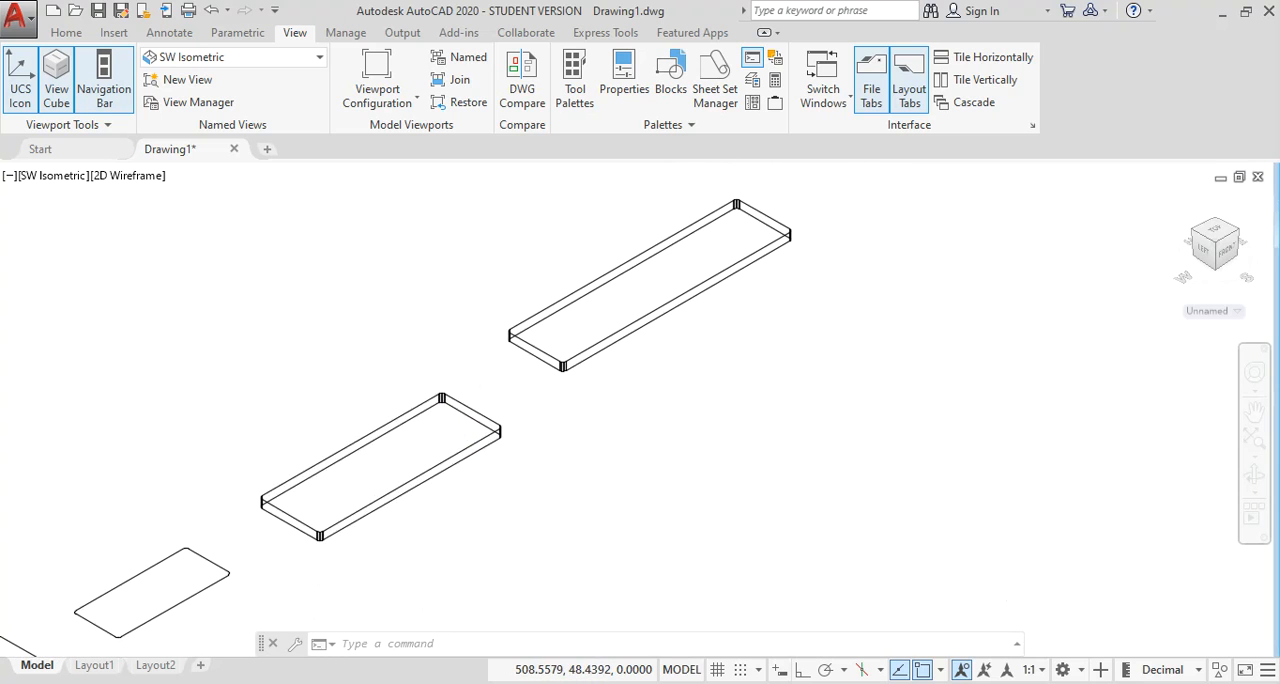
scroll(567, 455, down, 2)
middle_drag(566, 460, 532, 386)
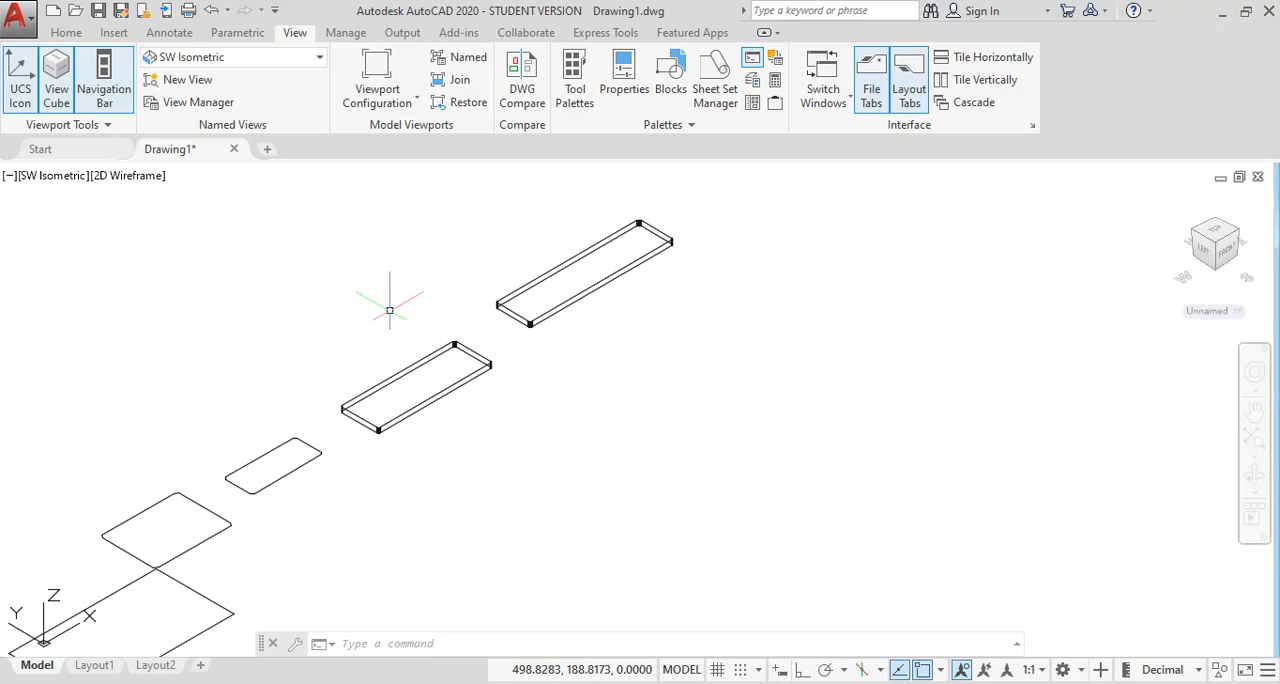
Switch the drawing to the Front view to compare the heights of the rectangles.
click(232, 57)
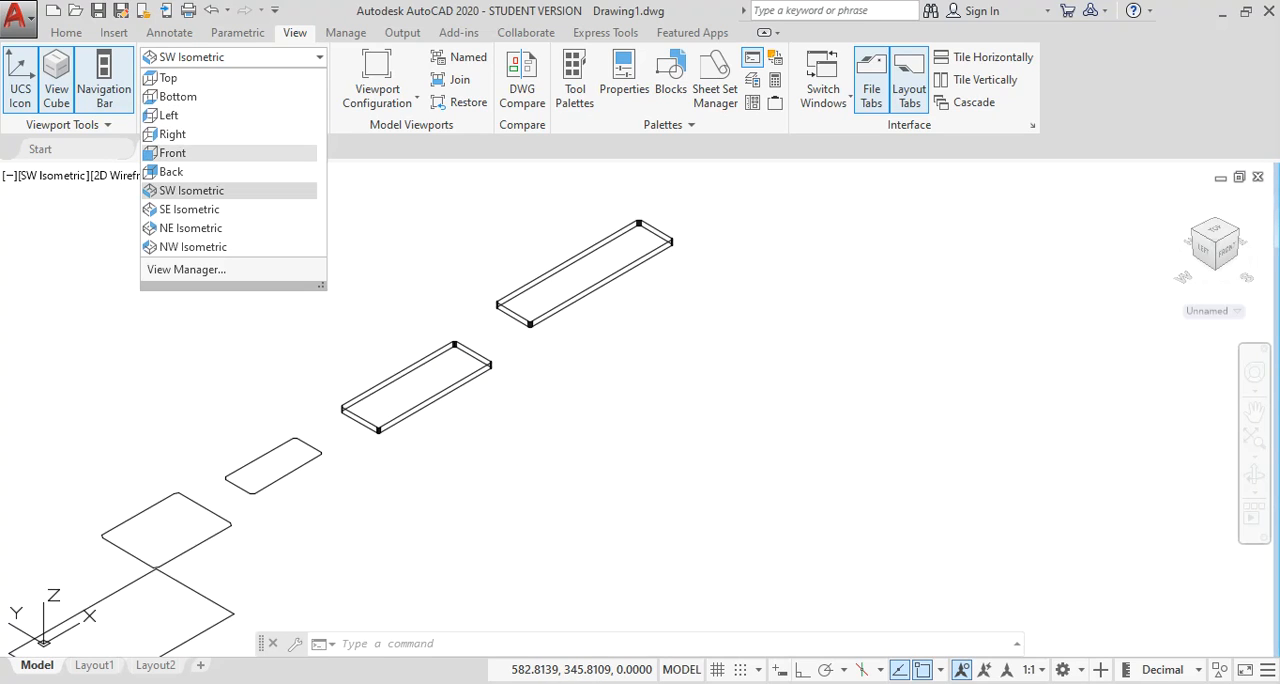
click(190, 152)
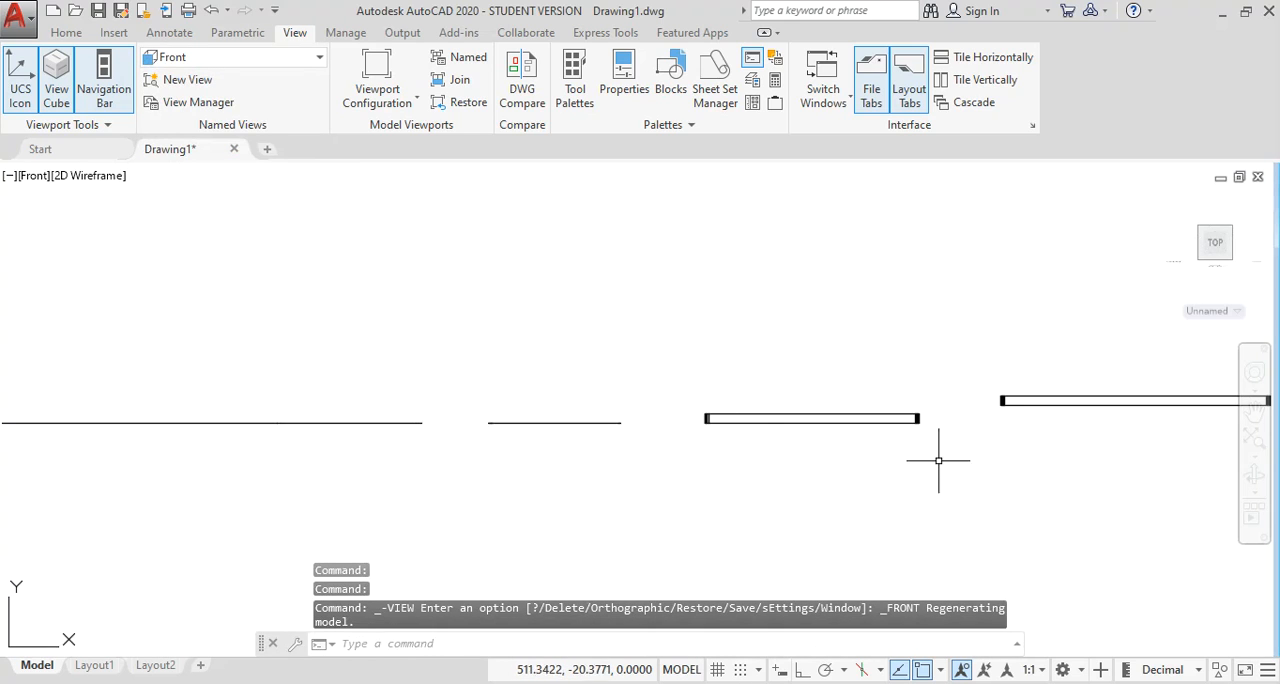
Examine the thickness and elevation of the last two rectangles in the Front view.
mouse_move(937, 457)
middle_down()
mouse_move(674, 386)
mouse_move(587, 382)
middle_up()
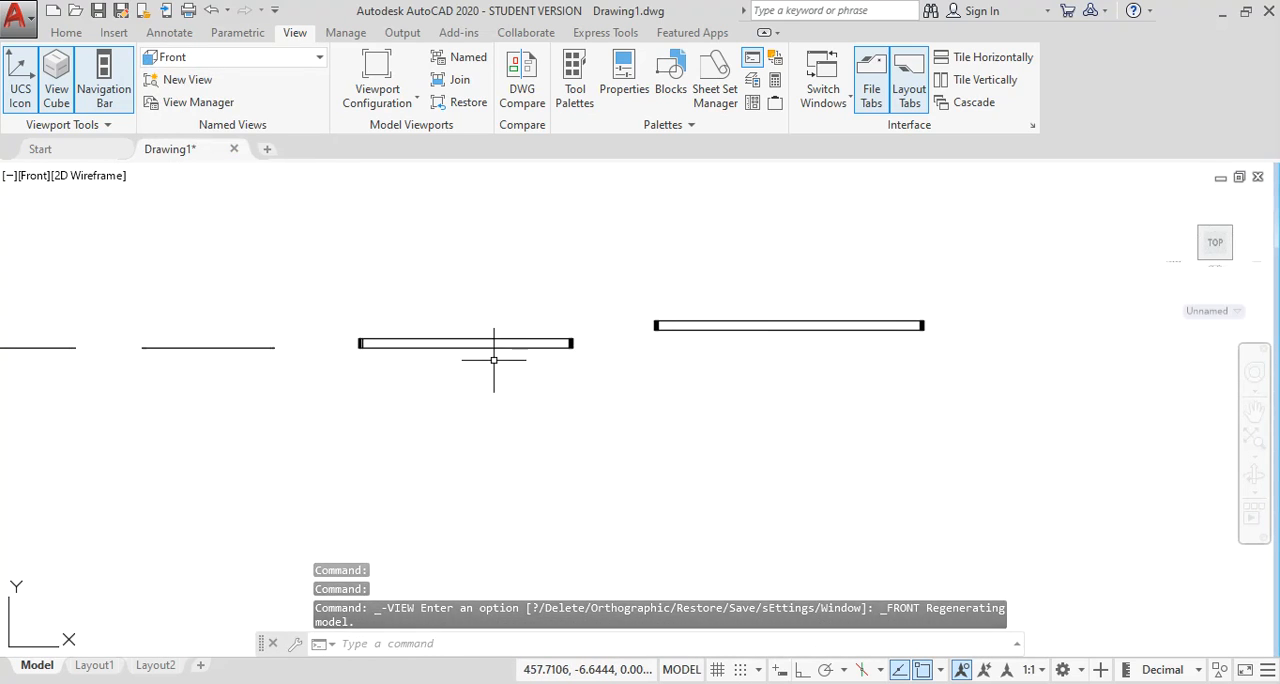
middle_drag(500, 351, 472, 339)
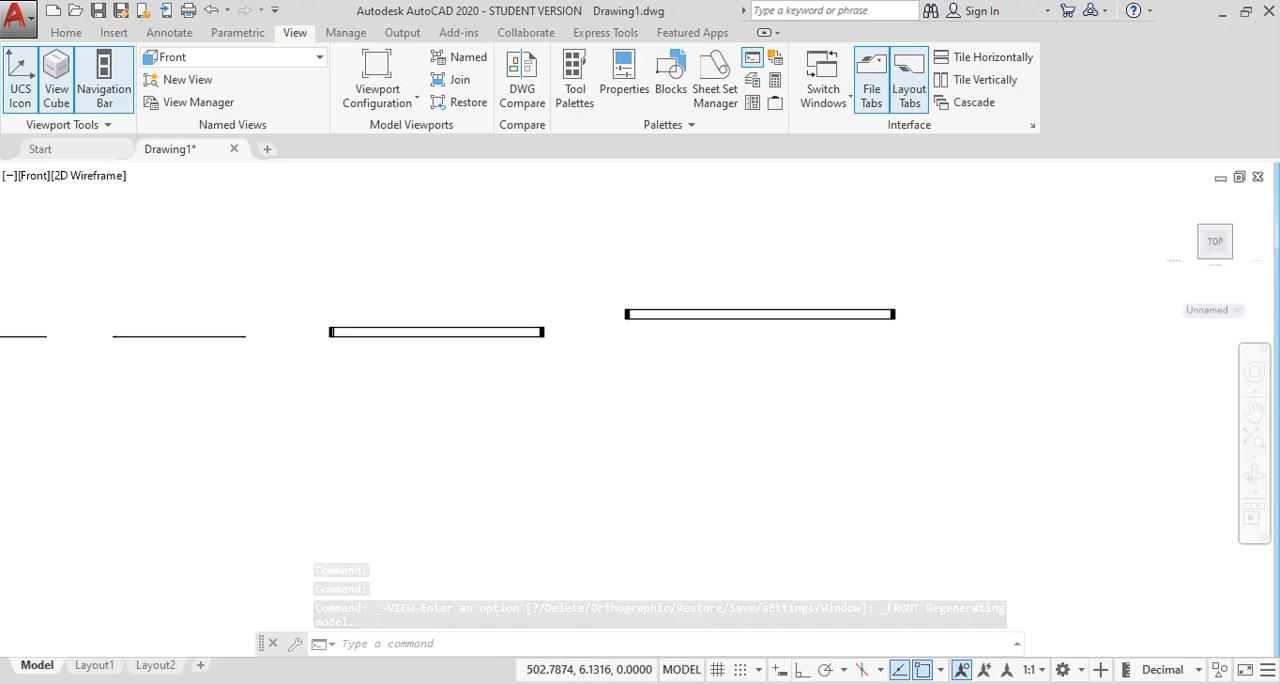
scroll(549, 340, up, 2)
mouse_move(707, 357)
middle_down()
mouse_move(631, 360)
mouse_move(529, 337)
middle_up()
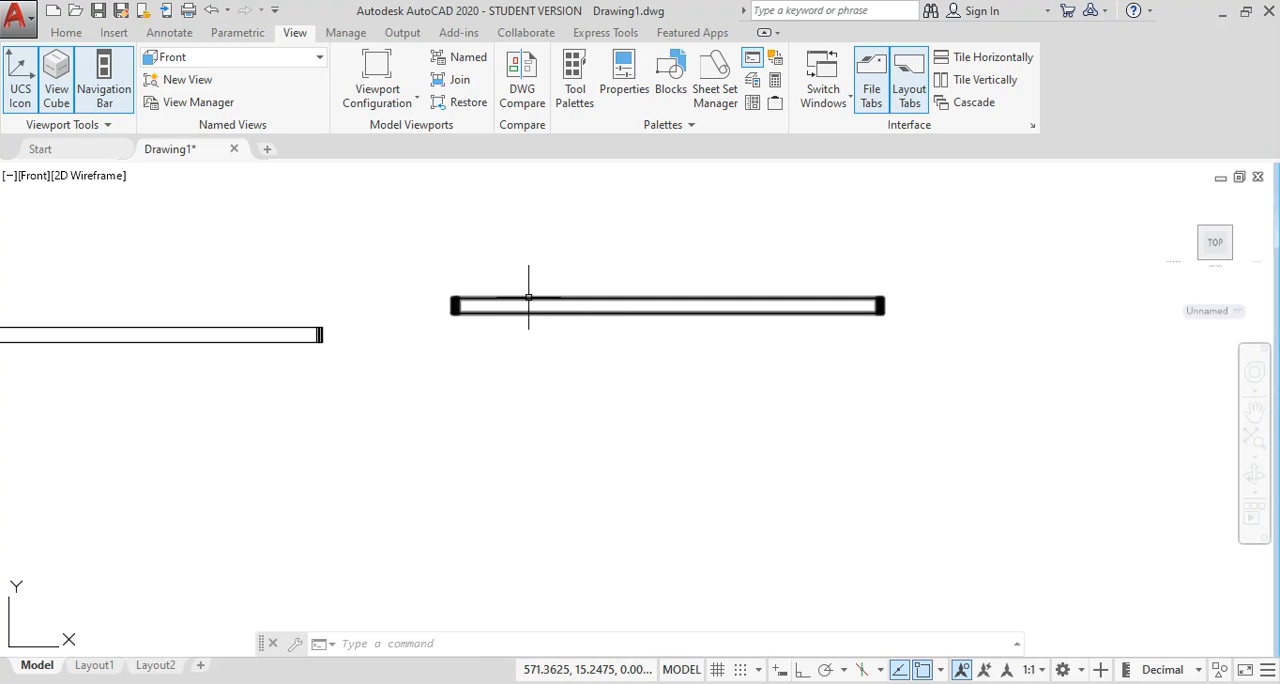
scroll(549, 363, down, 2)
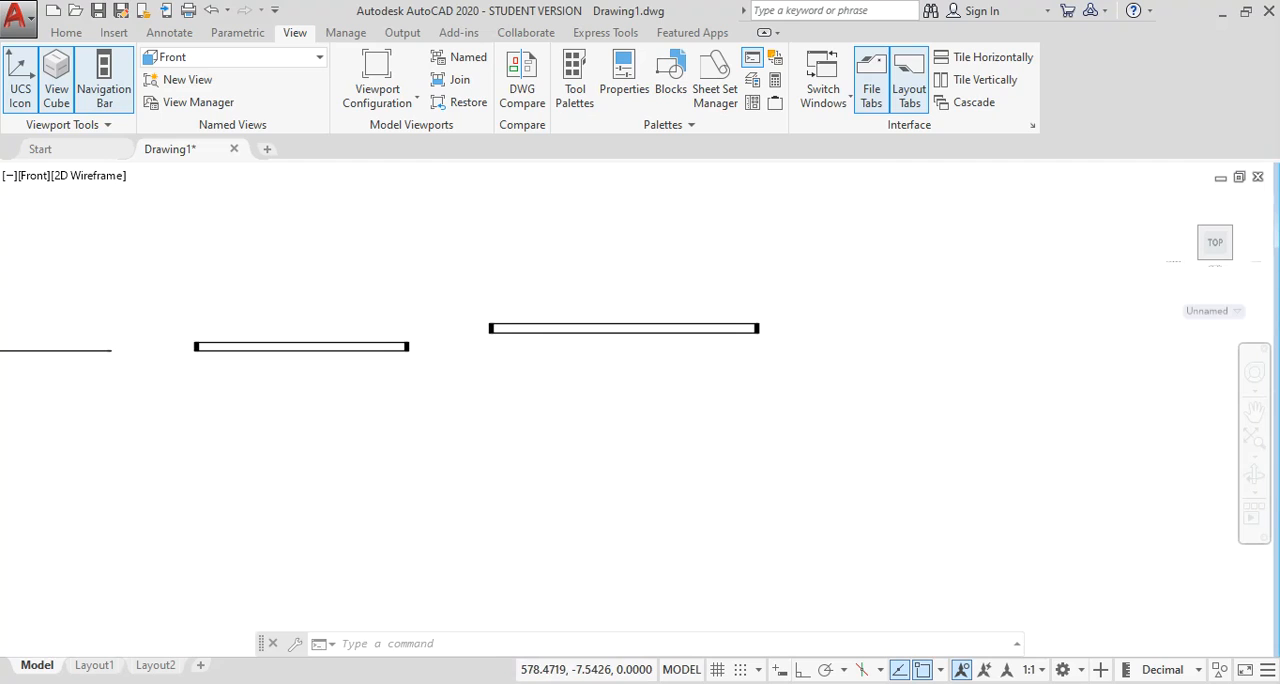
scroll(702, 330, down, 2)
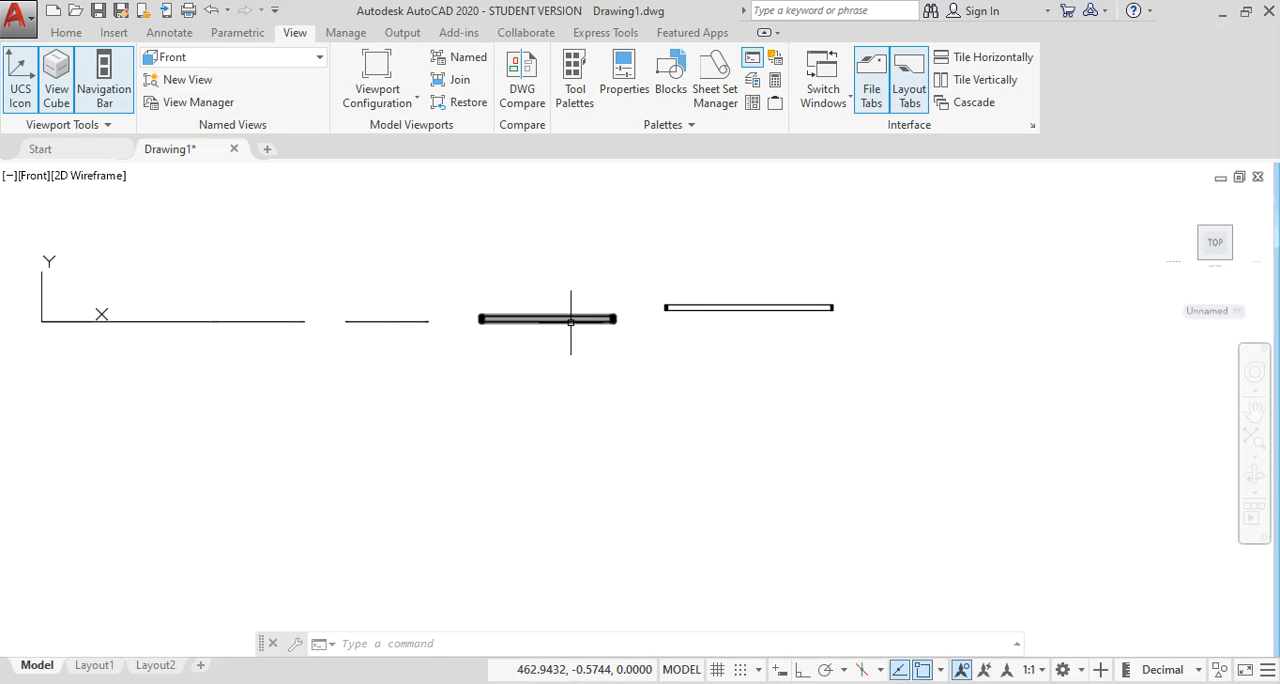
scroll(590, 330, up, 4)
middle_drag(597, 337, 491, 351)
scroll(496, 340, up, 2)
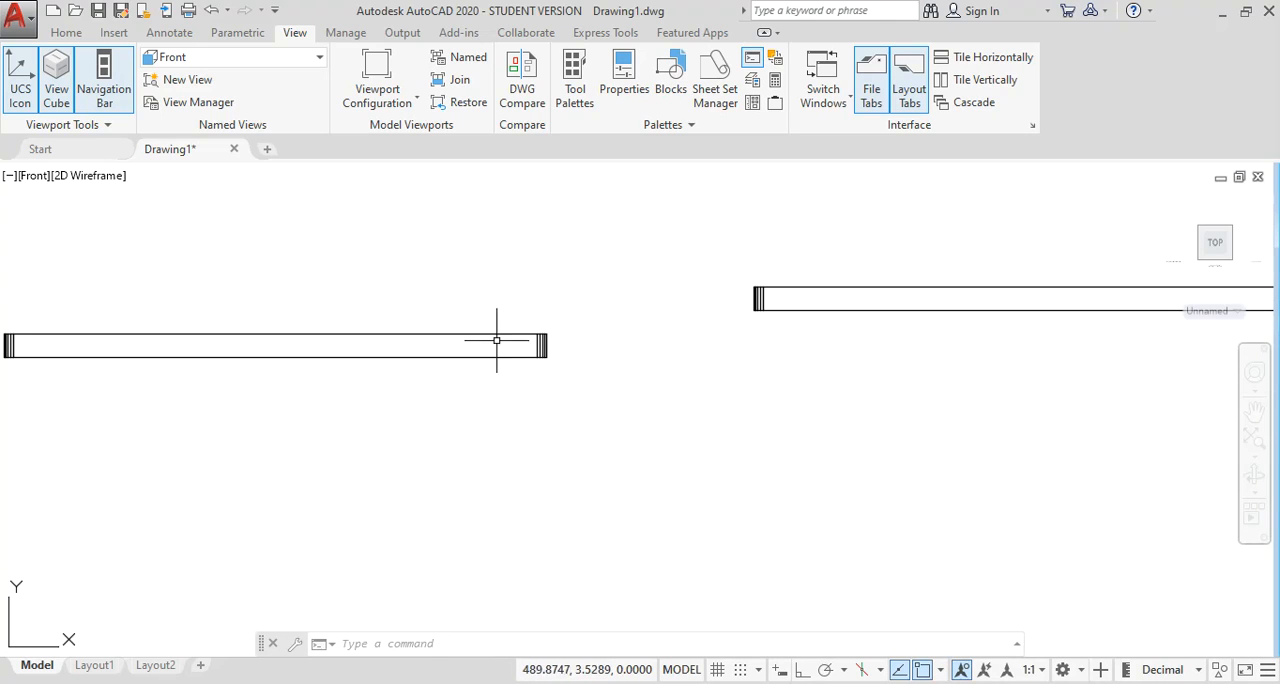
middle_drag(786, 362, 529, 357)
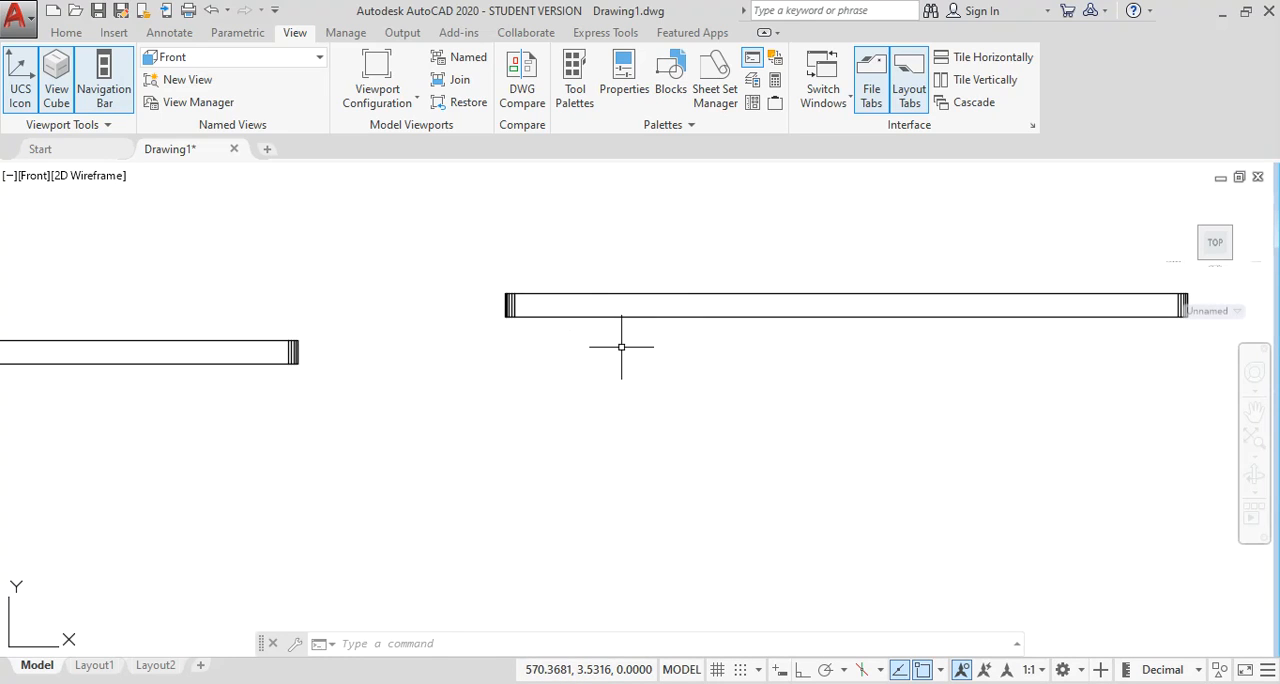
scroll(618, 347, down, 2)
middle_drag(614, 349, 544, 323)
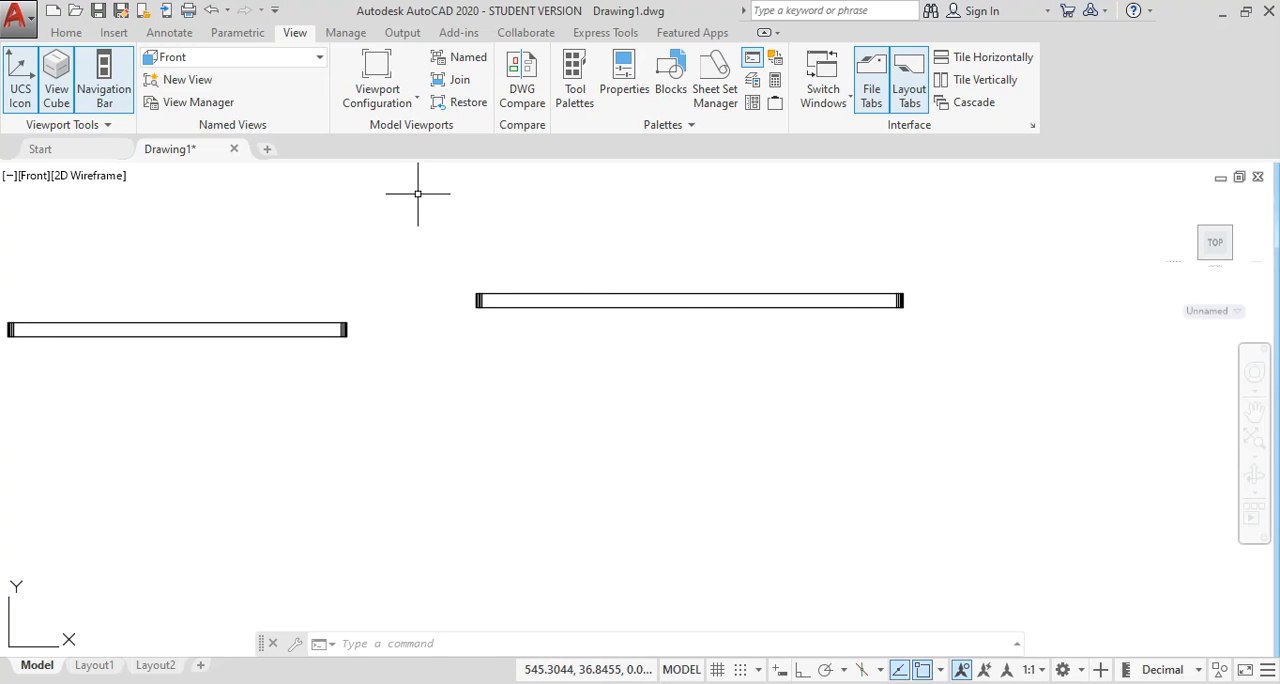
Switch the drawing back to the Top view with all the rectangles in sight.
click(230, 57)
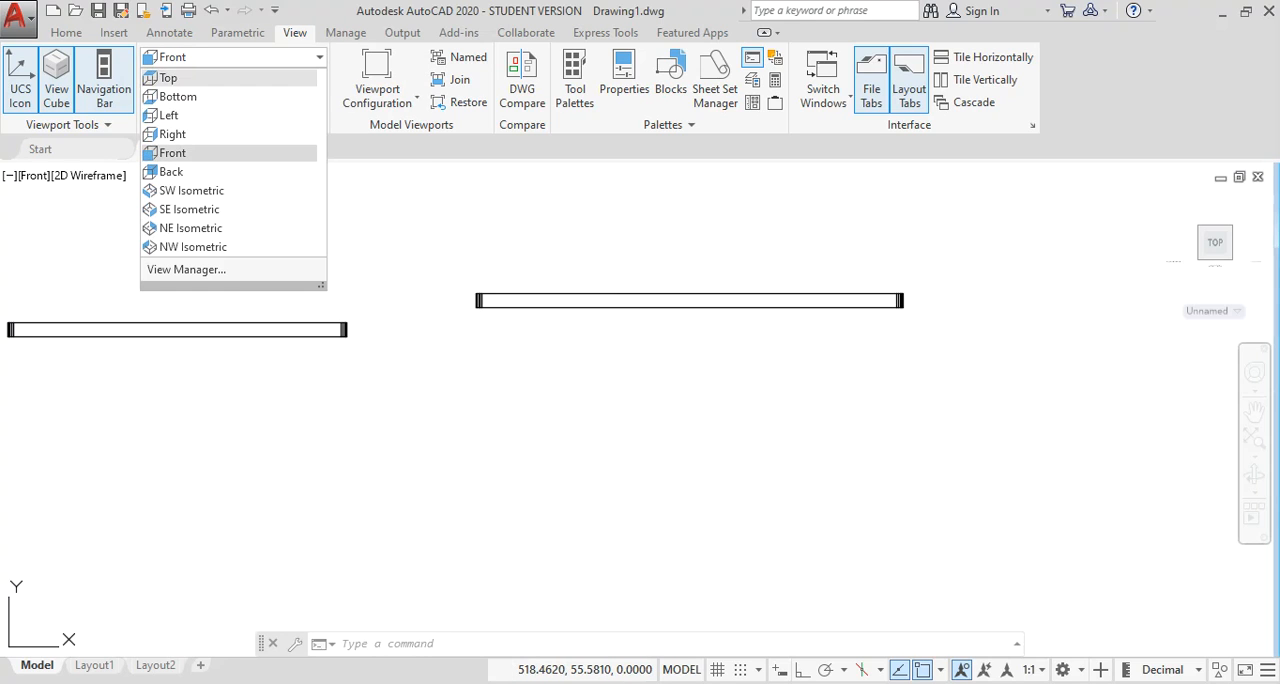
click(170, 80)
scroll(399, 309, down, 2)
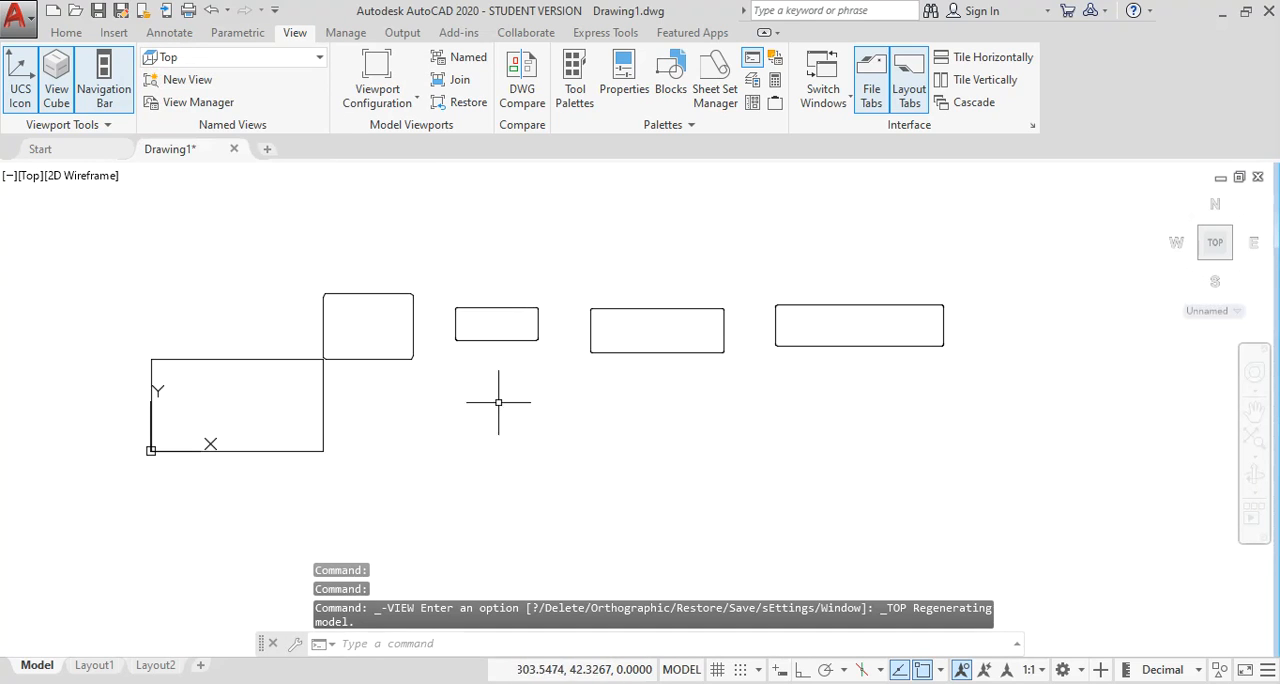
middle_drag(586, 409, 507, 393)
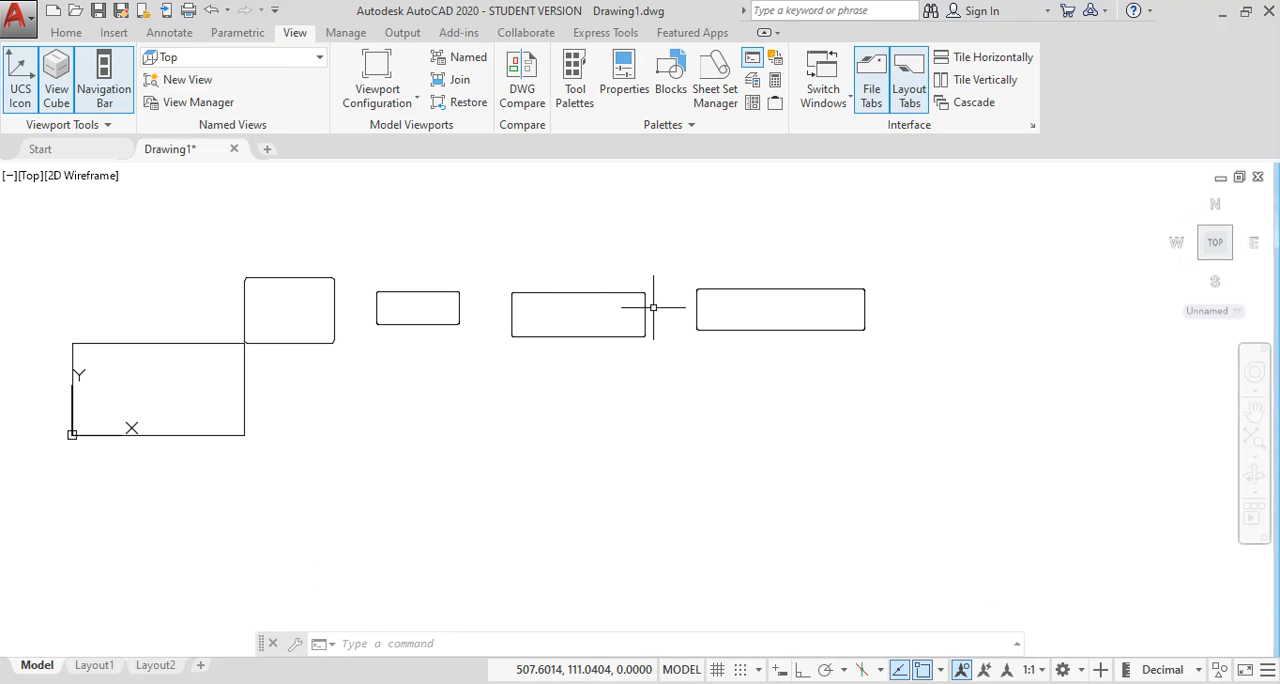
scroll(737, 314, down, 2)
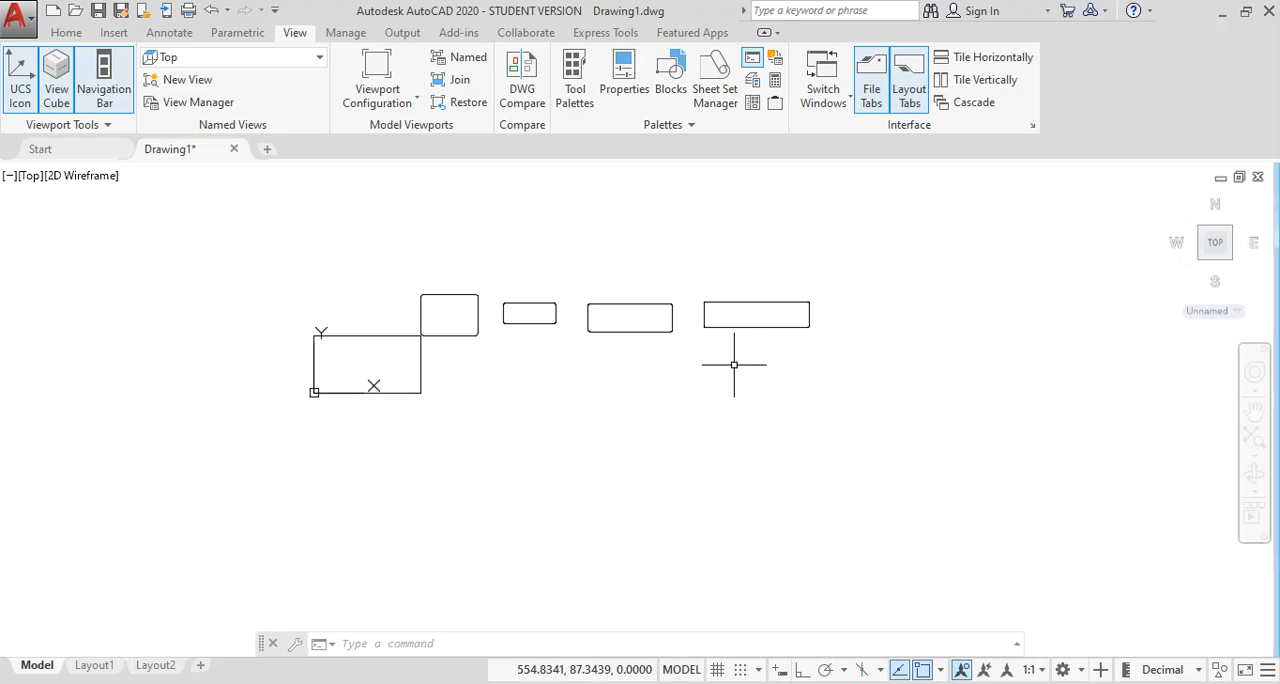
middle_drag(737, 360, 657, 360)
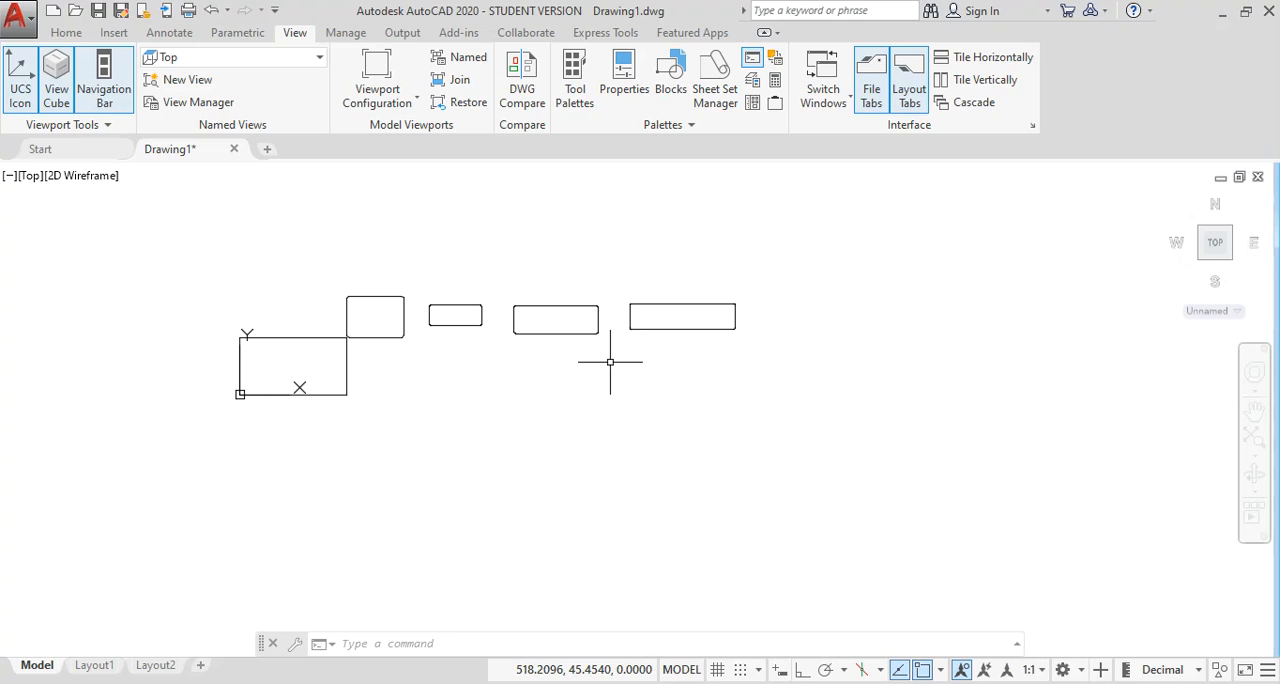
Draw a rectangle about 84 by 35 units with line width 1, to the right of the elevated rectangle.
text(re)
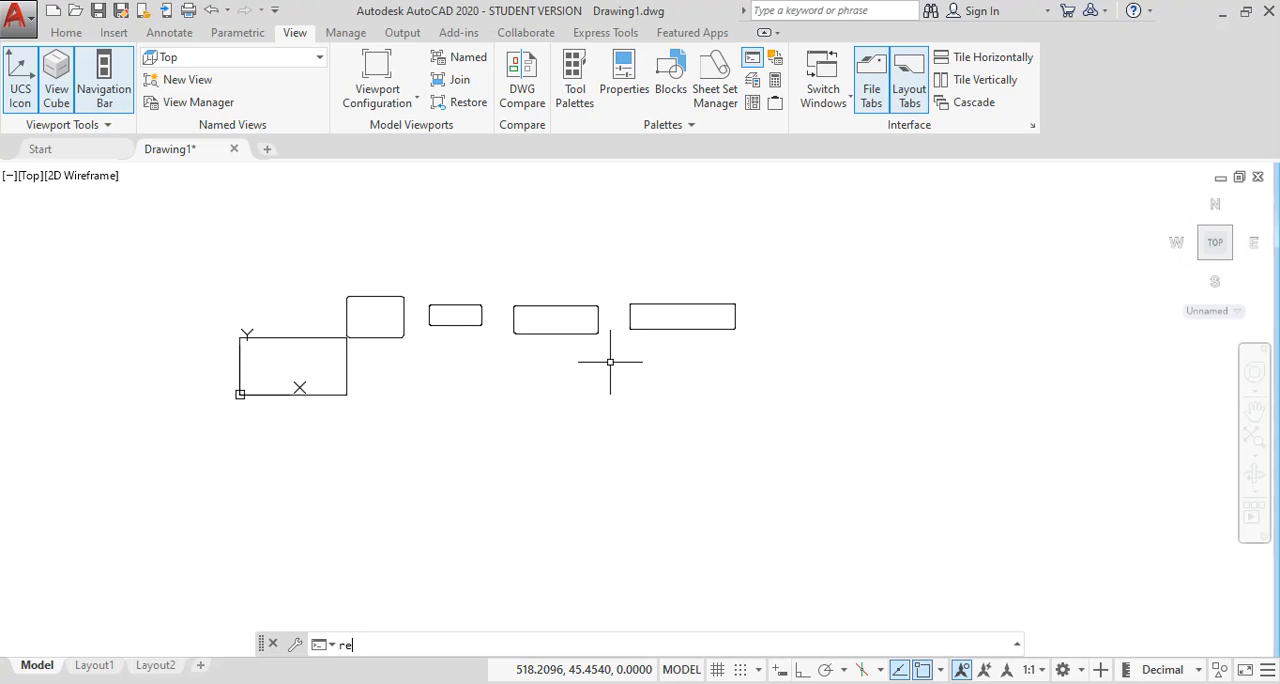
text(c)
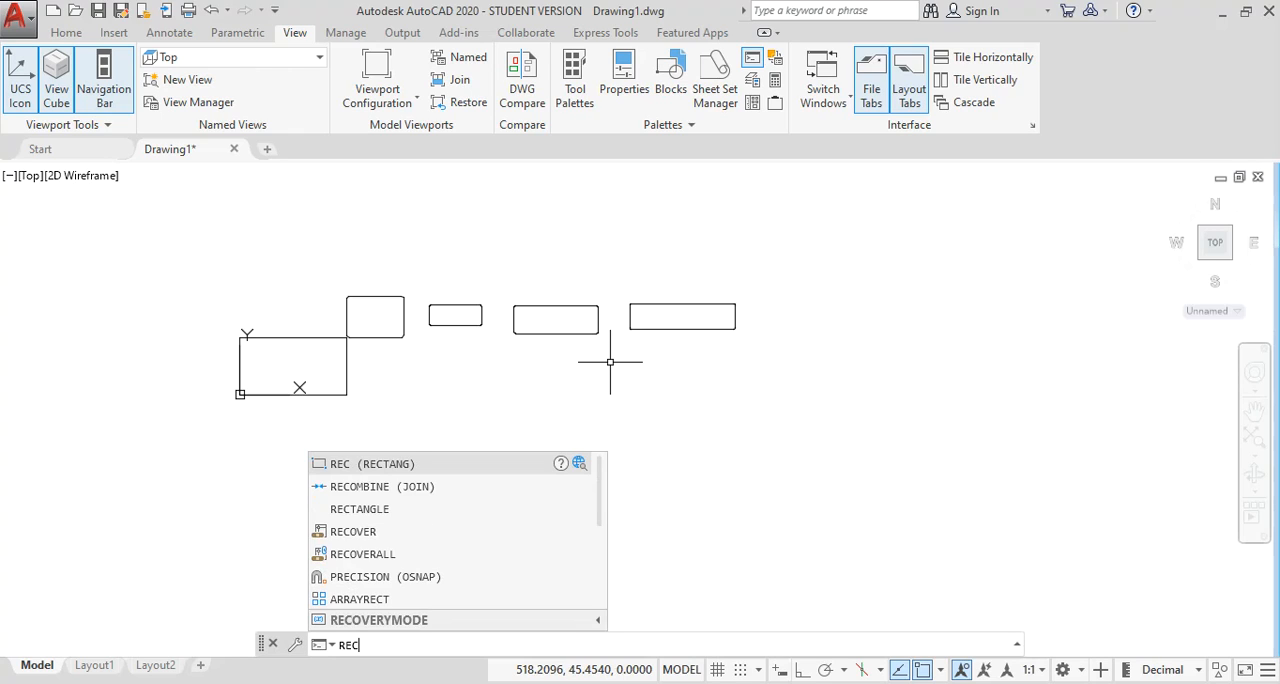
key(Escape)
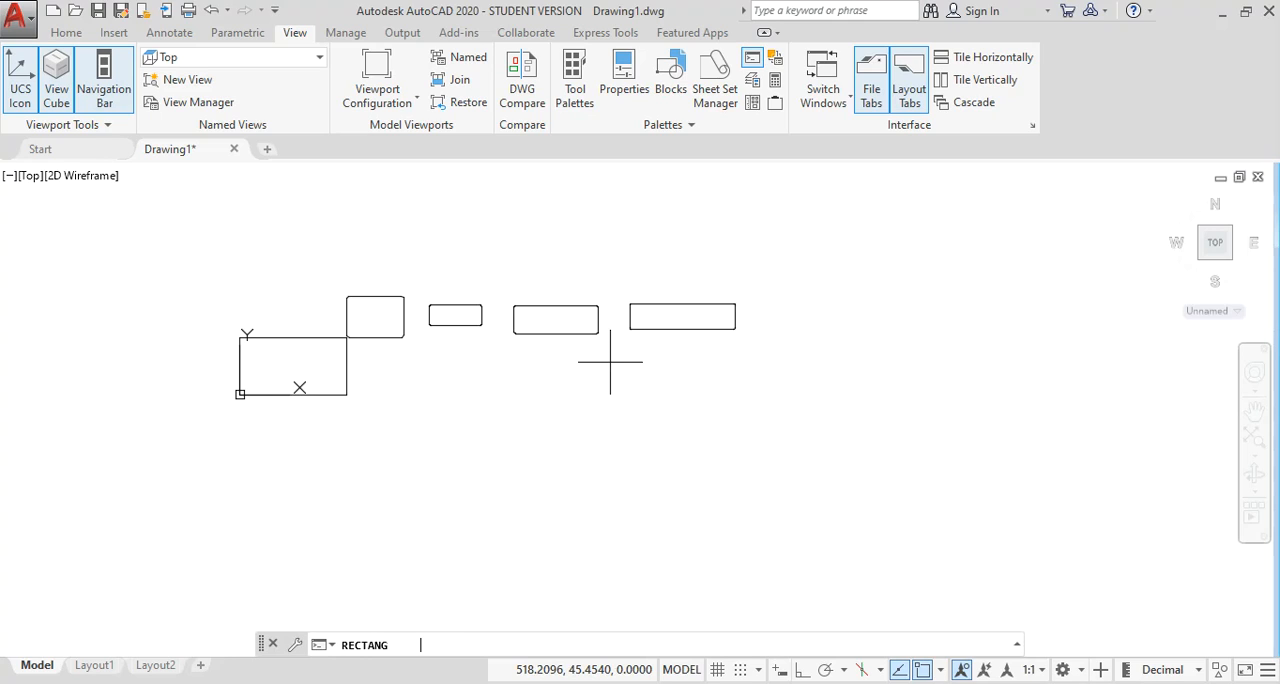
key(Return)
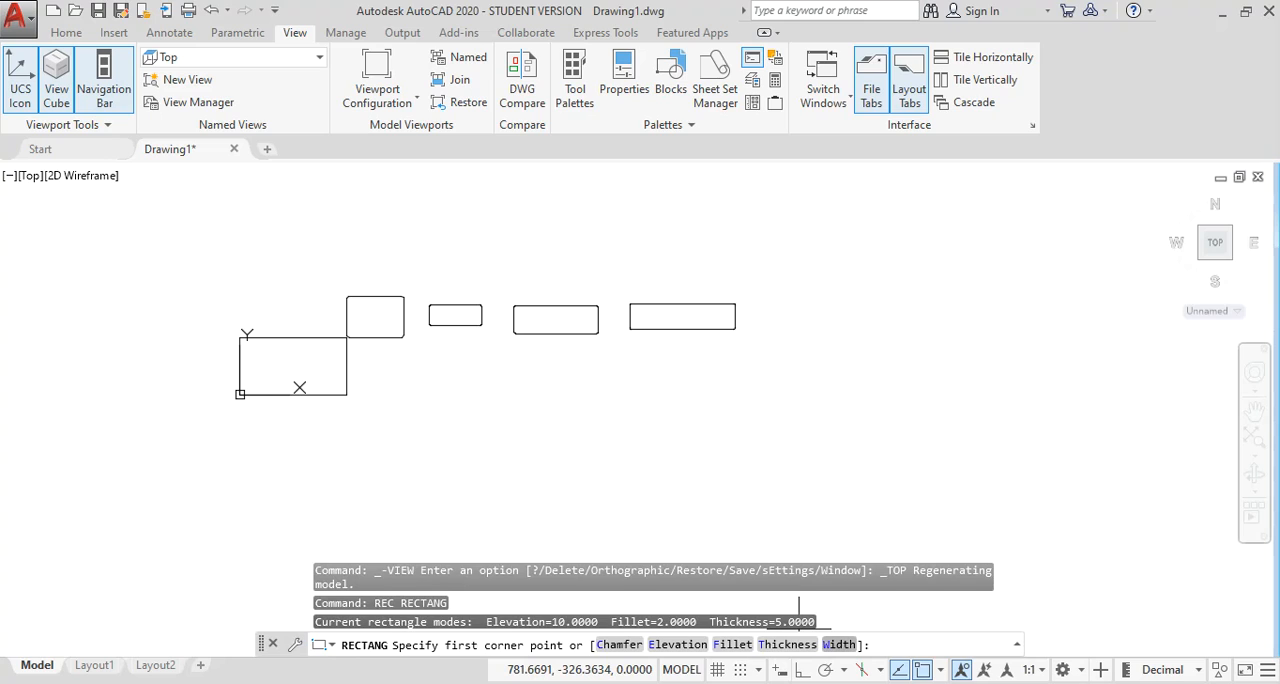
text(w)
key(Return)
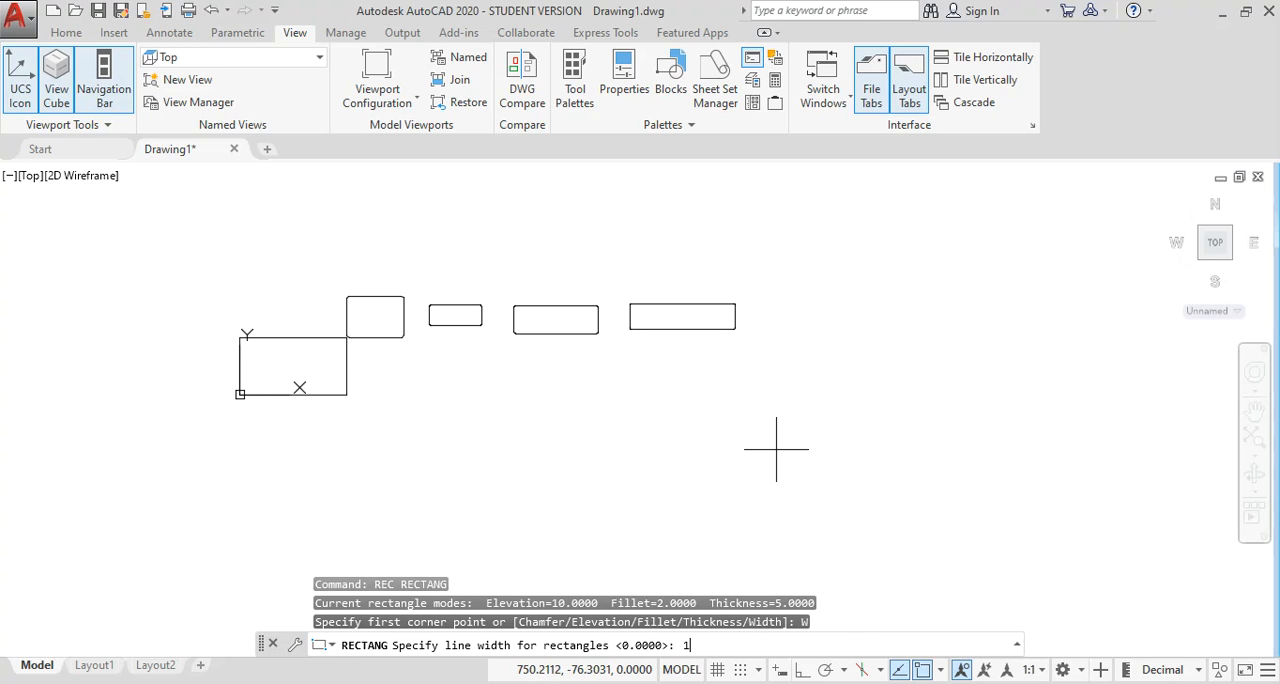
text(1)
key(Return)
middle_drag(777, 337, 568, 338)
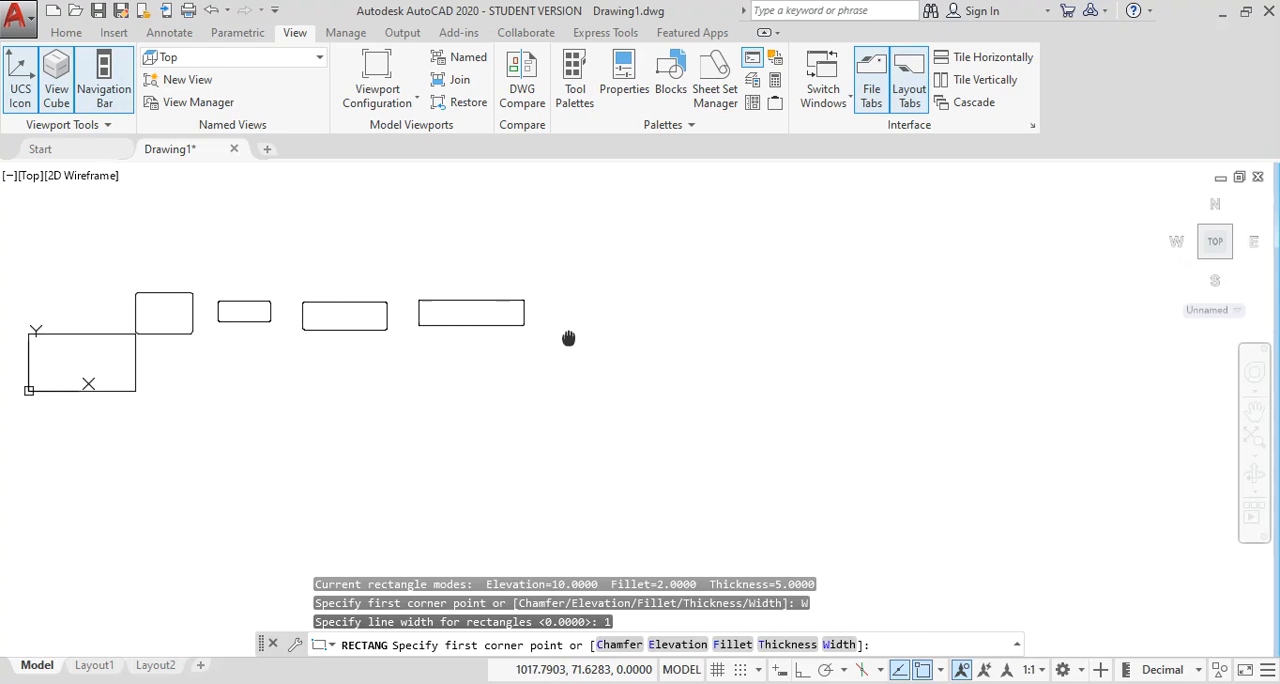
scroll(568, 338, up, 5)
click(500, 315)
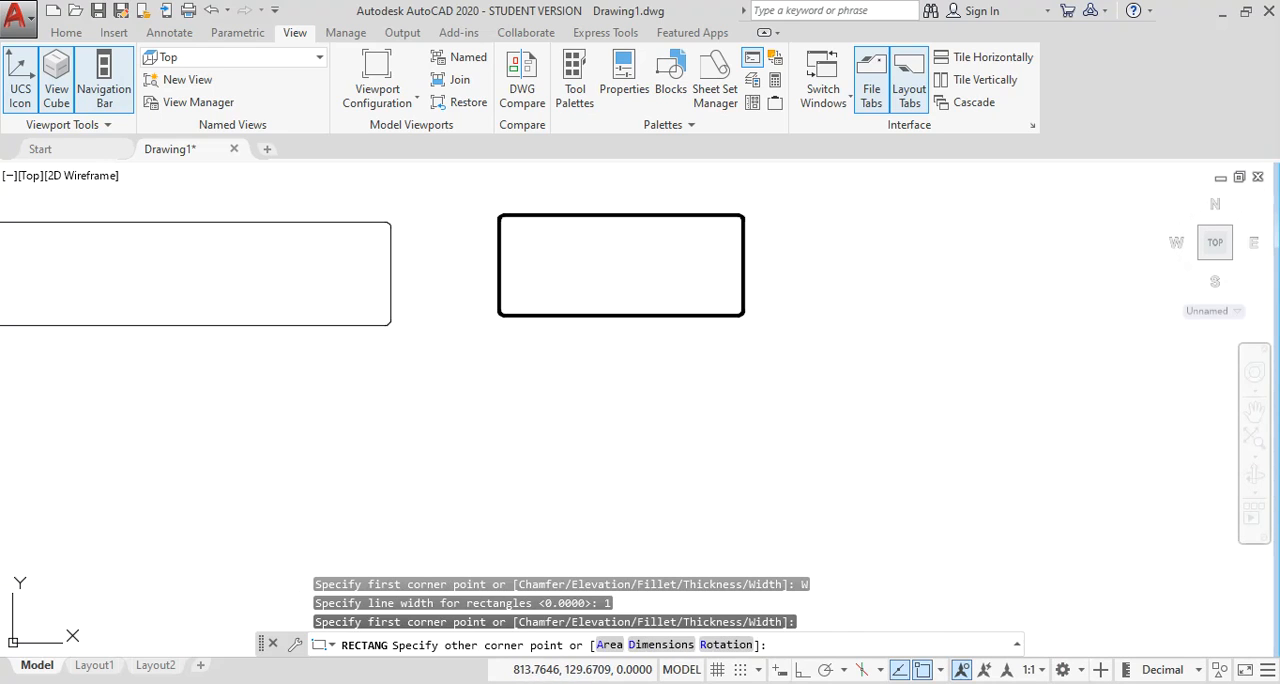
click(743, 215)
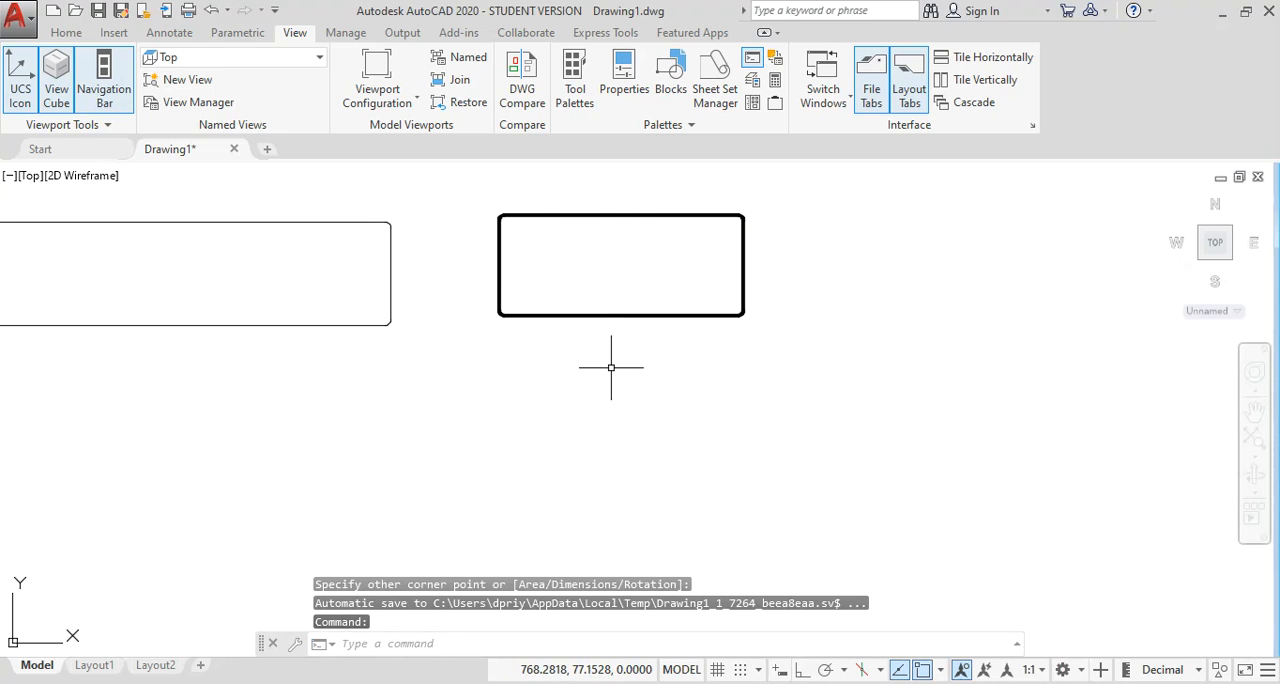
Compare the new rectangle's outline width with its neighbours and regenerate the drawing.
scroll(580, 329, down, 2)
middle_drag(580, 329, 577, 363)
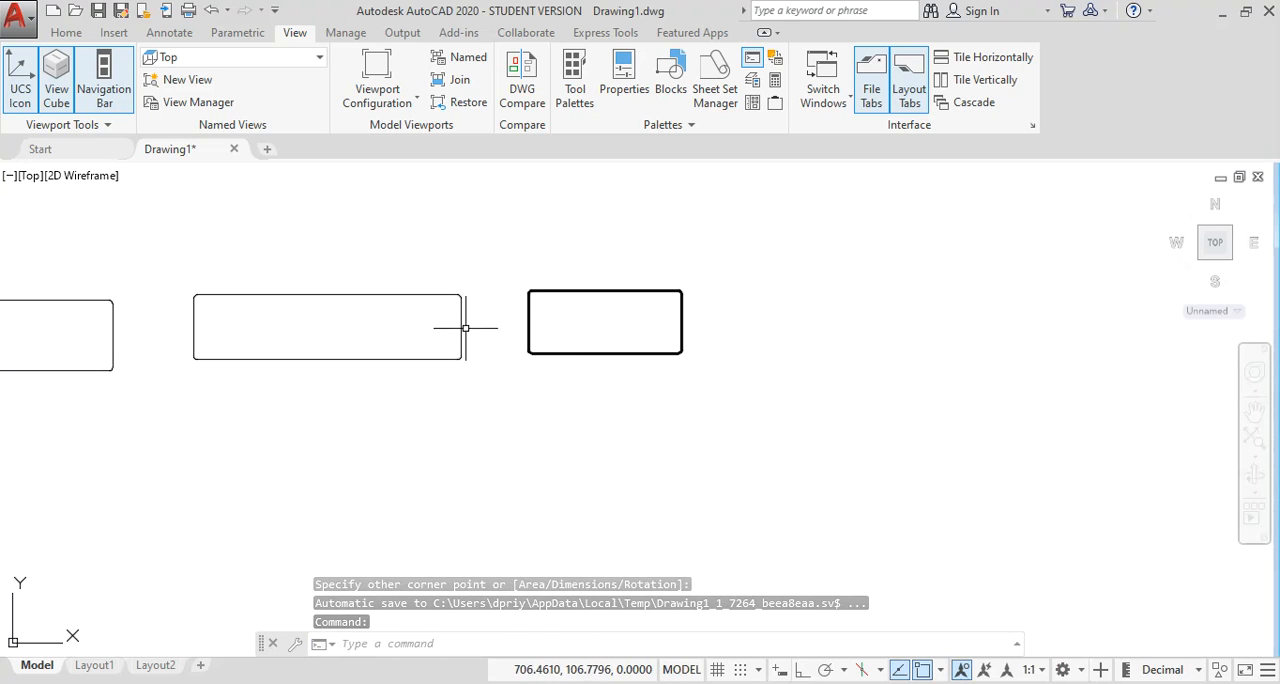
middle_drag(408, 333, 568, 334)
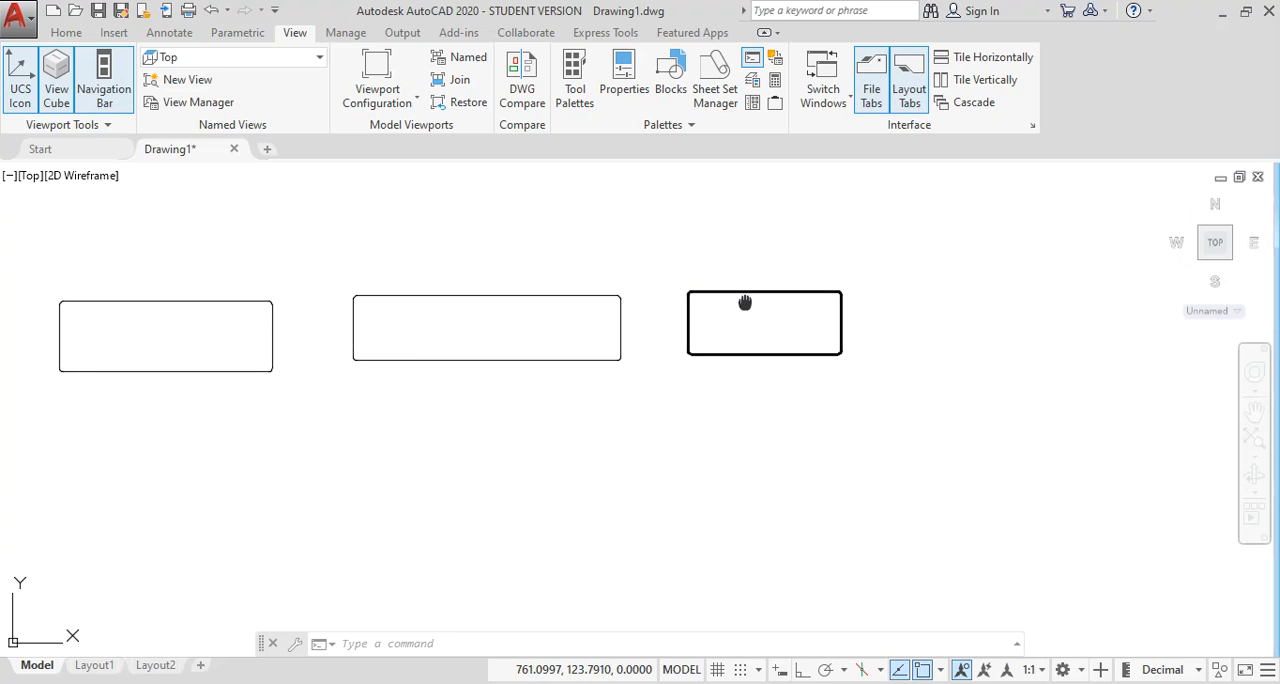
middle_drag(745, 302, 628, 308)
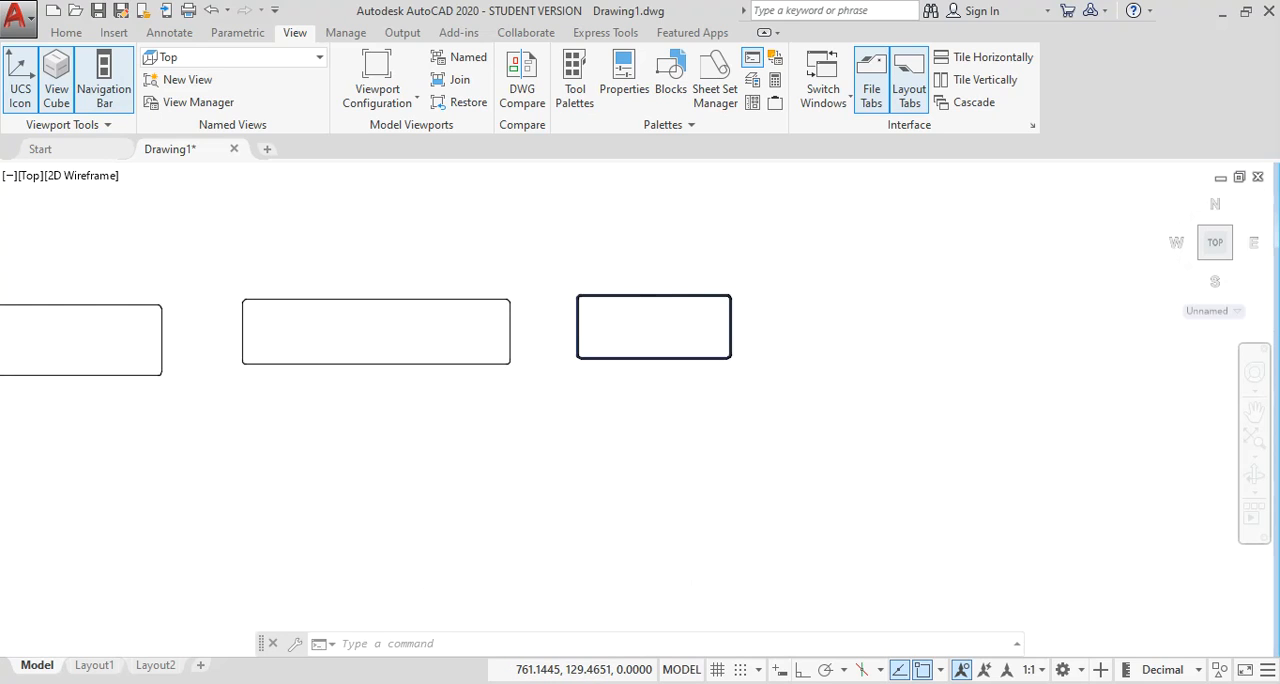
scroll(634, 297, up, 4)
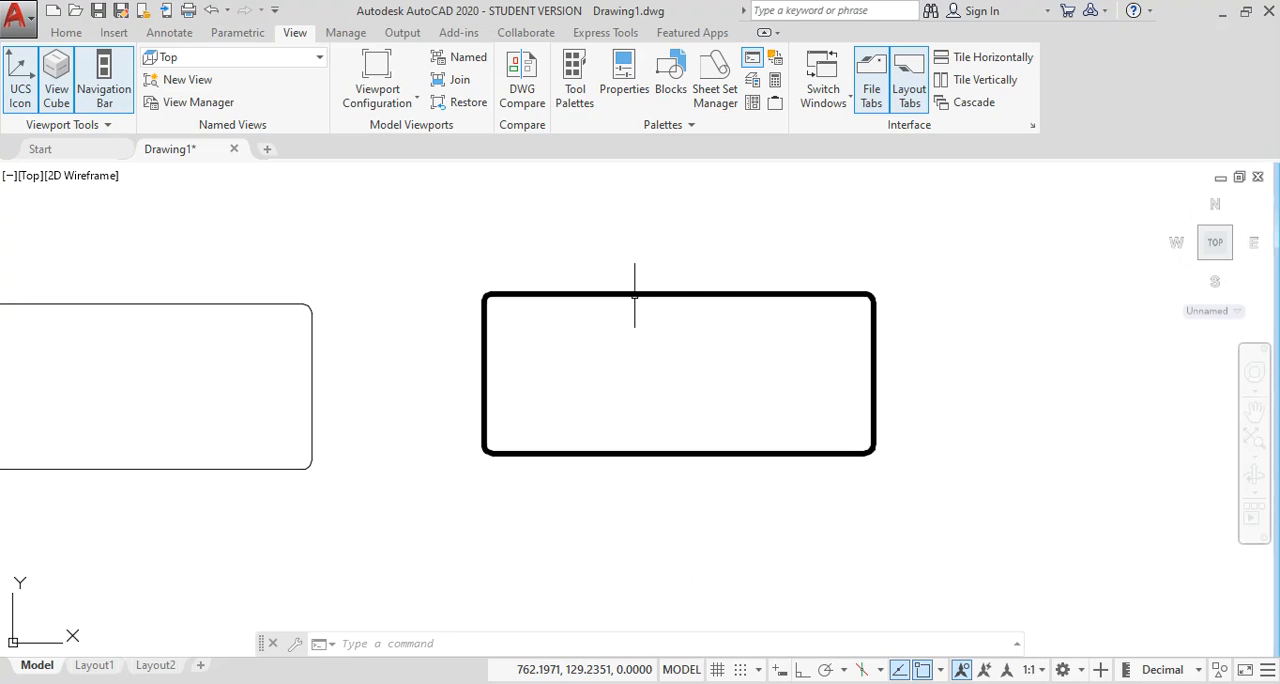
mouse_move(597, 403)
middle_down()
mouse_move(500, 386)
mouse_move(303, 393)
middle_up()
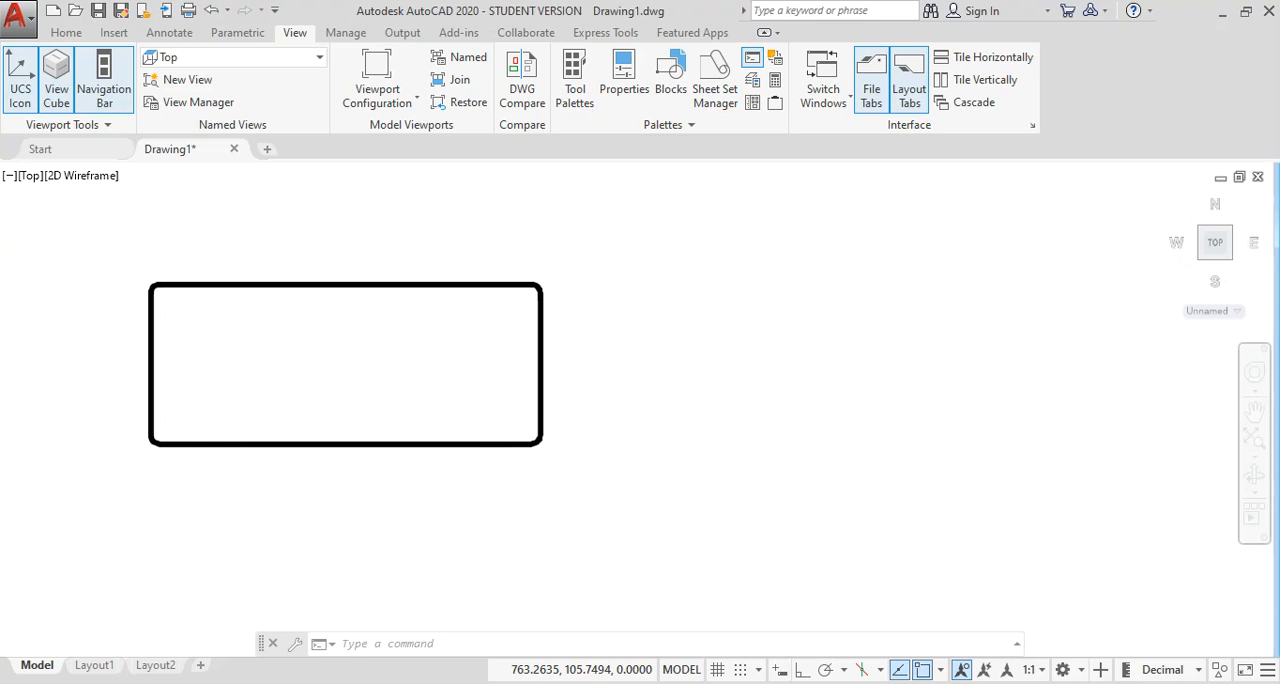
scroll(306, 395, down, 4)
text(re)
key(Return)
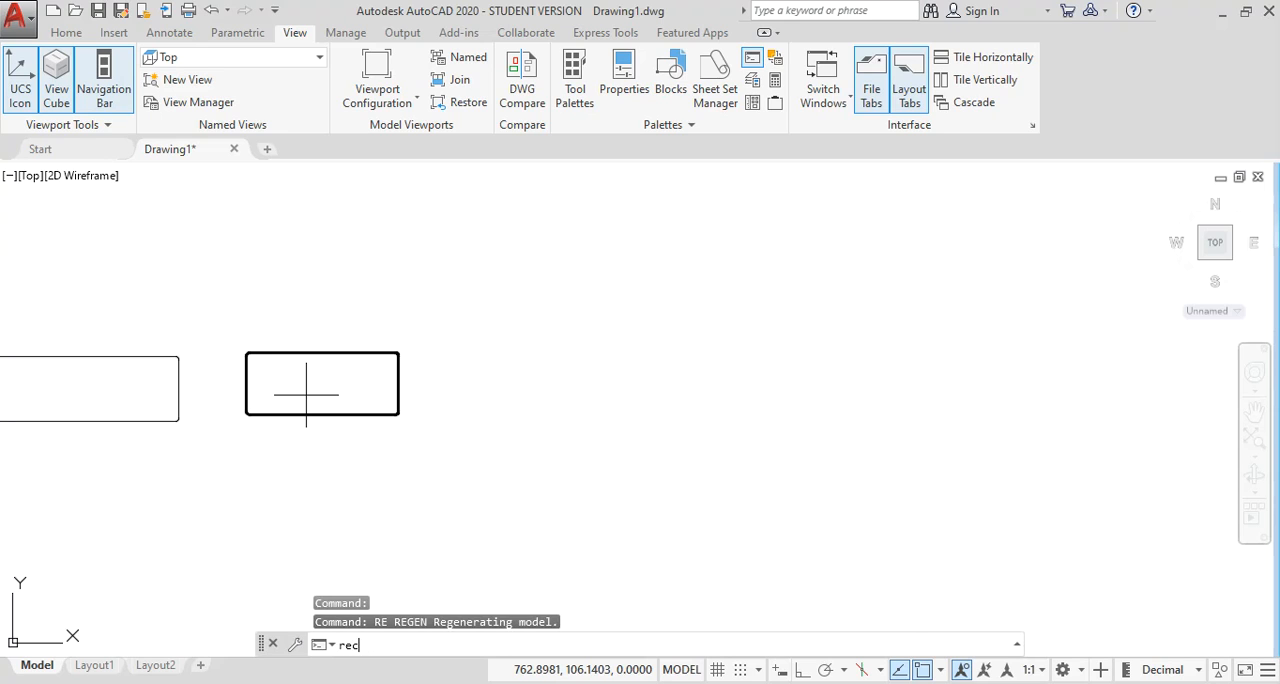
Draw a large rectangle to the right of the thick-outlined one, entering a distance of 1200 for the opposite corner.
text(rec)
key(Return)
click(571, 449)
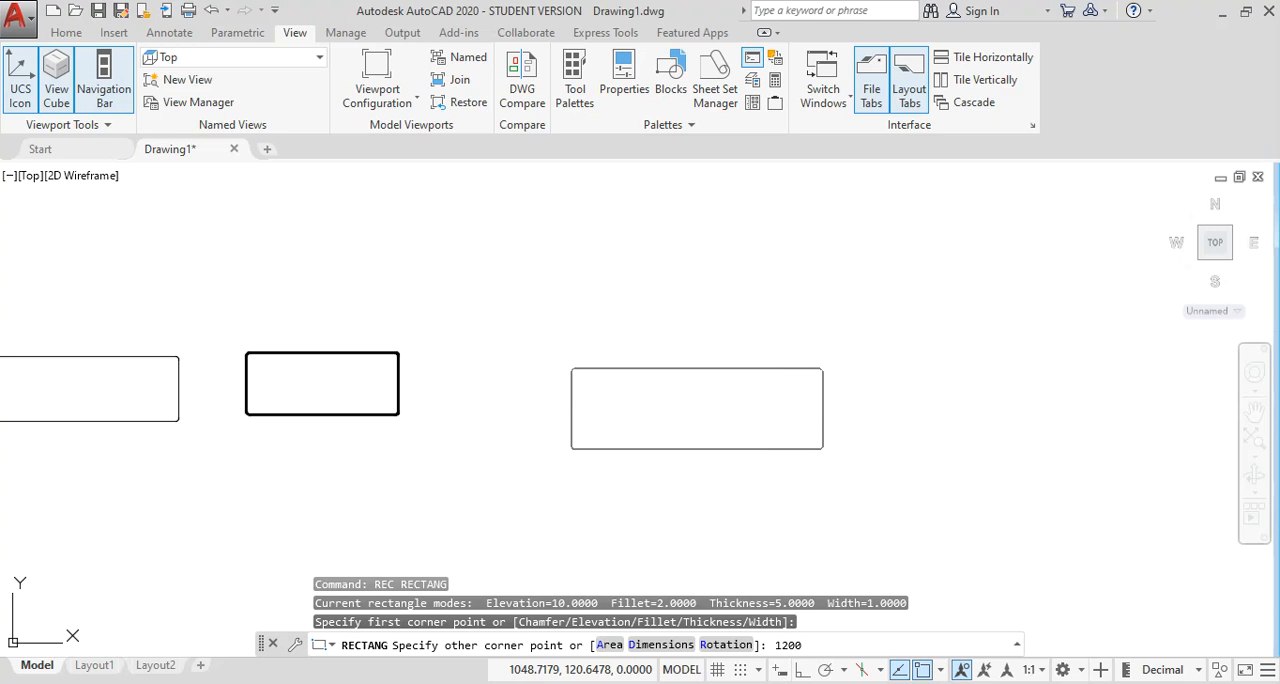
key(Return)
scroll(690, 470, down, 5)
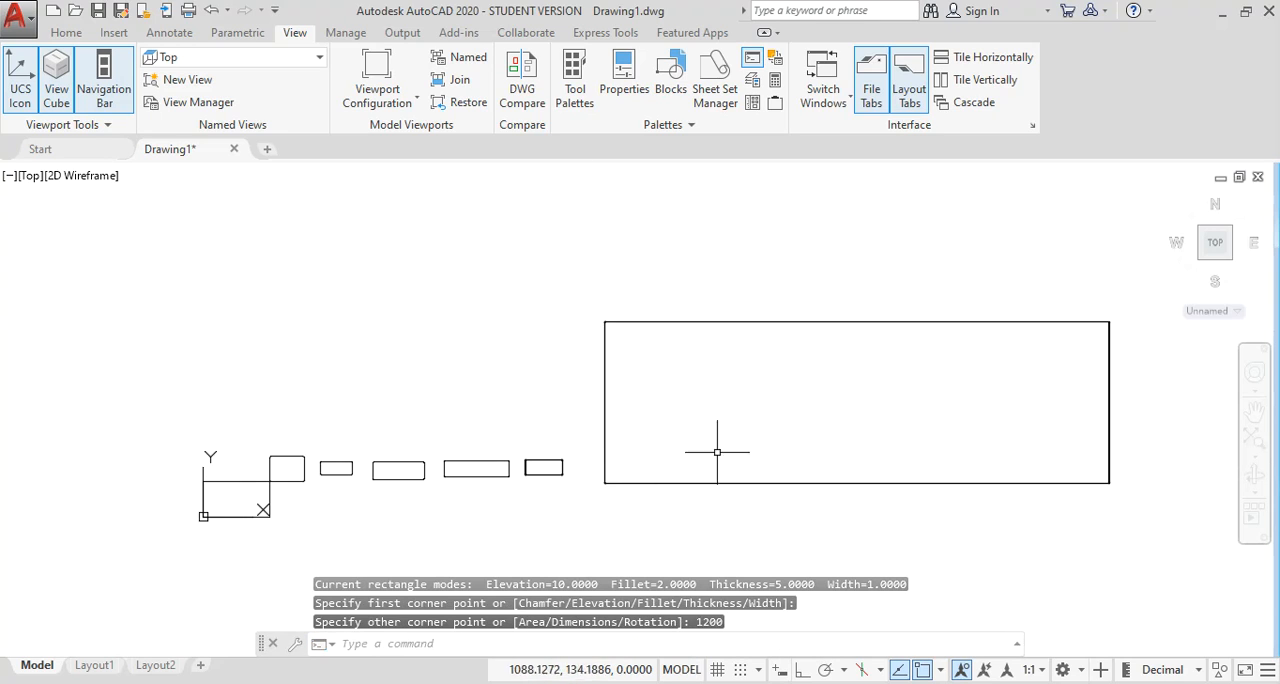
key(Escape)
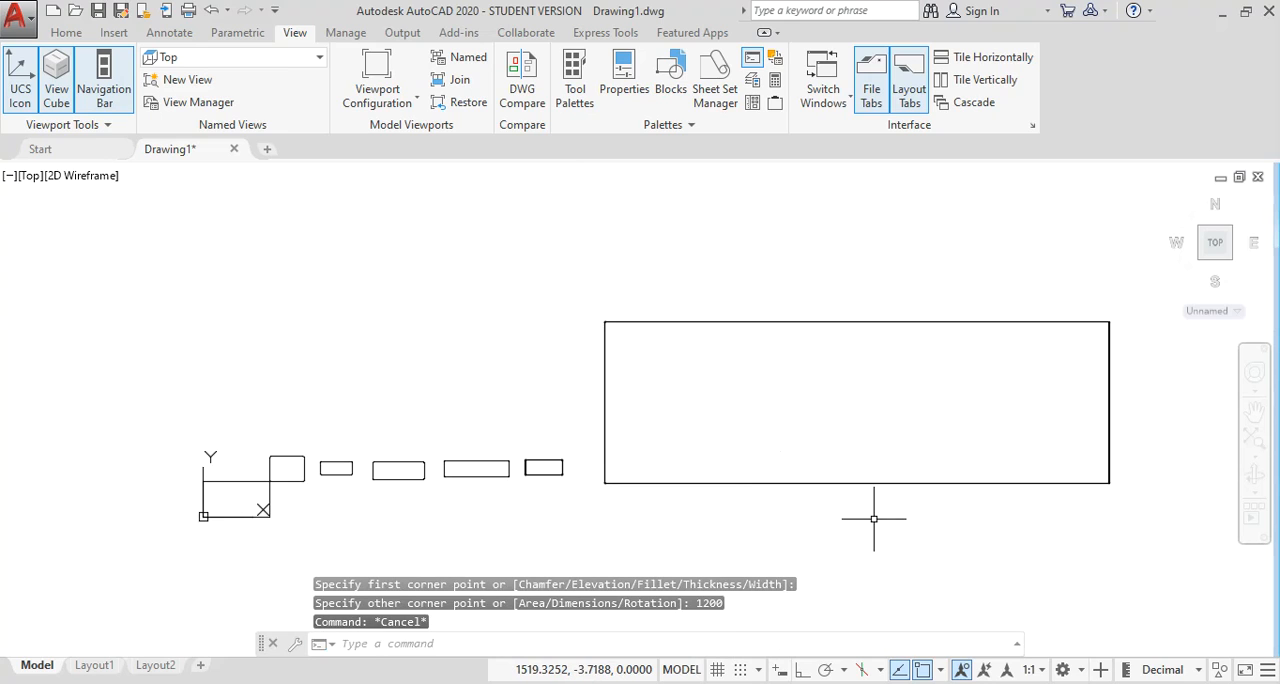
text(rec)
key(Return)
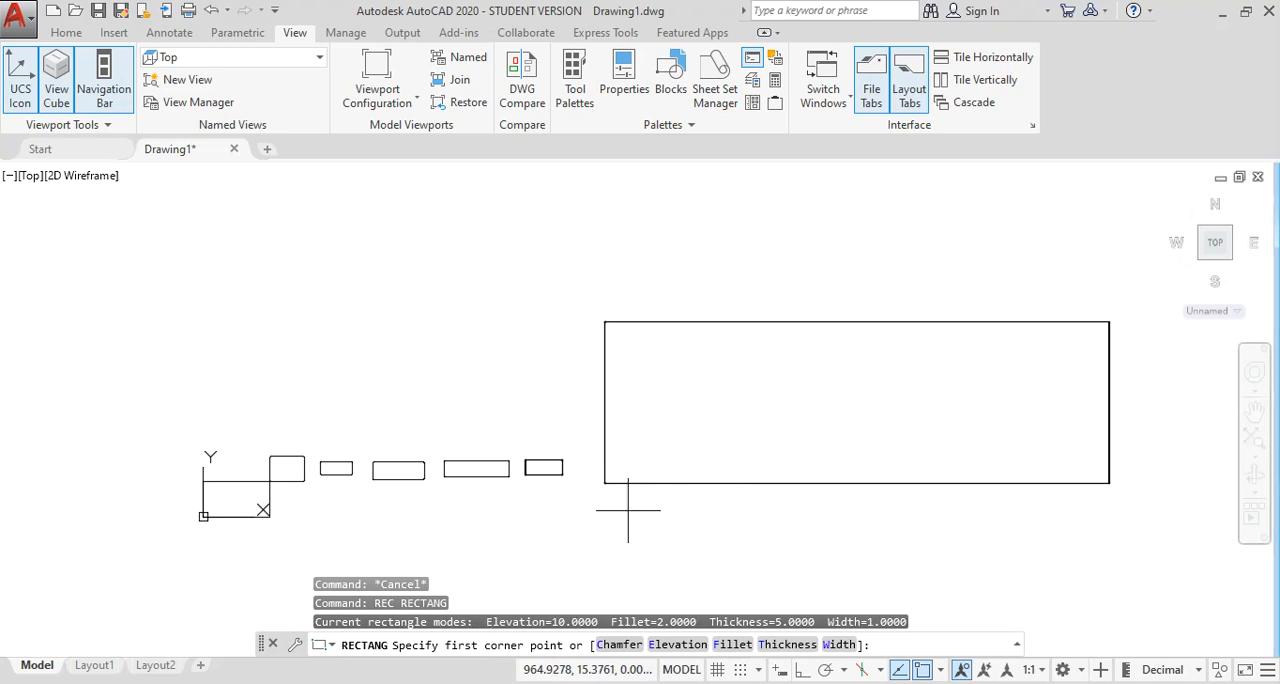
scroll(549, 504, down, 2)
middle_drag(652, 487, 426, 414)
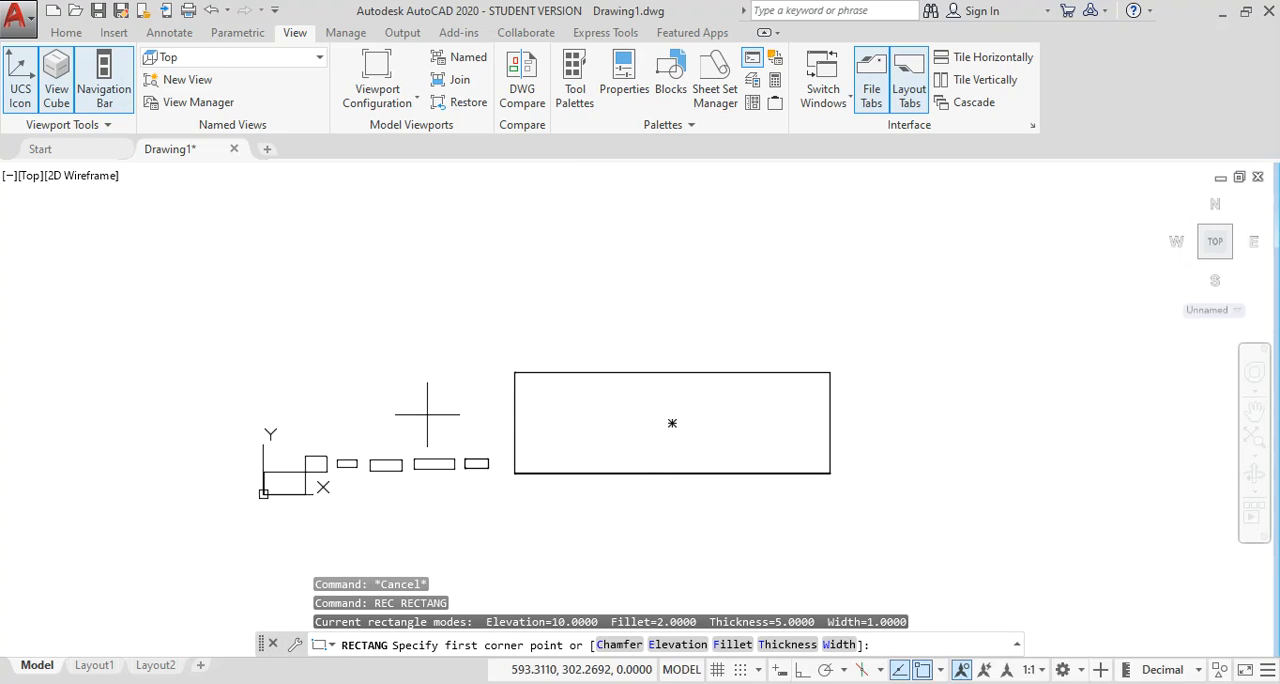
middle_drag(746, 497, 600, 460)
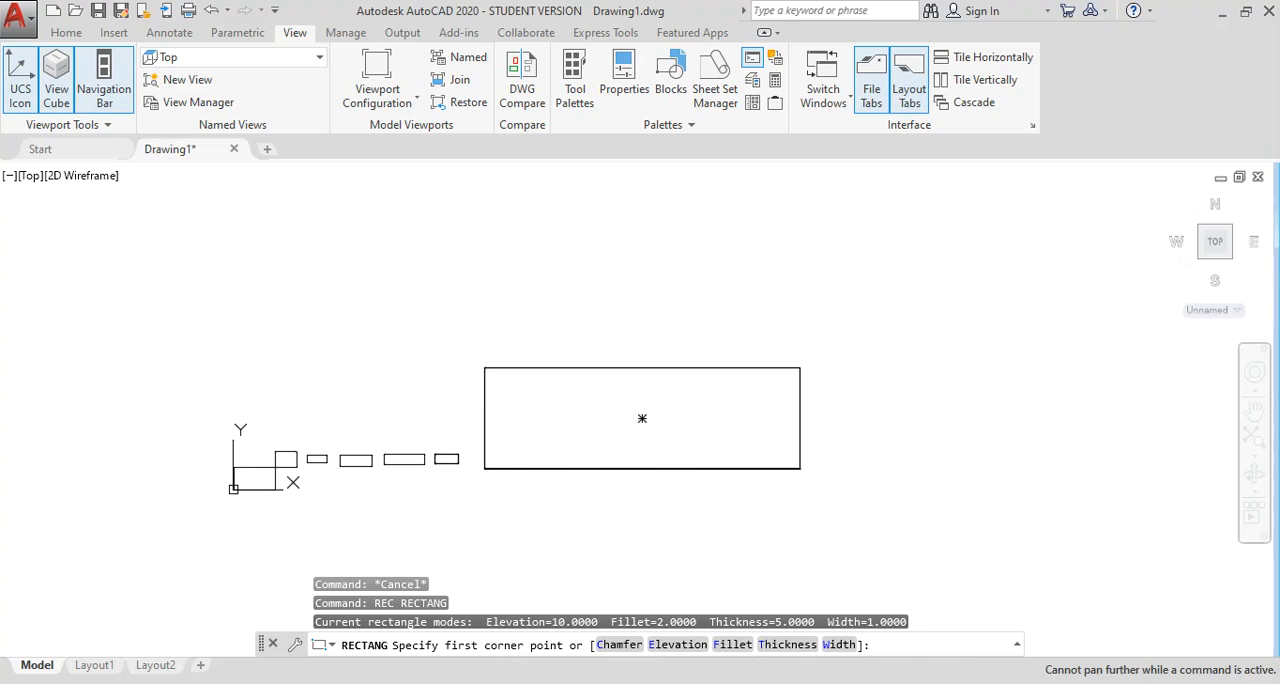
click(800, 368)
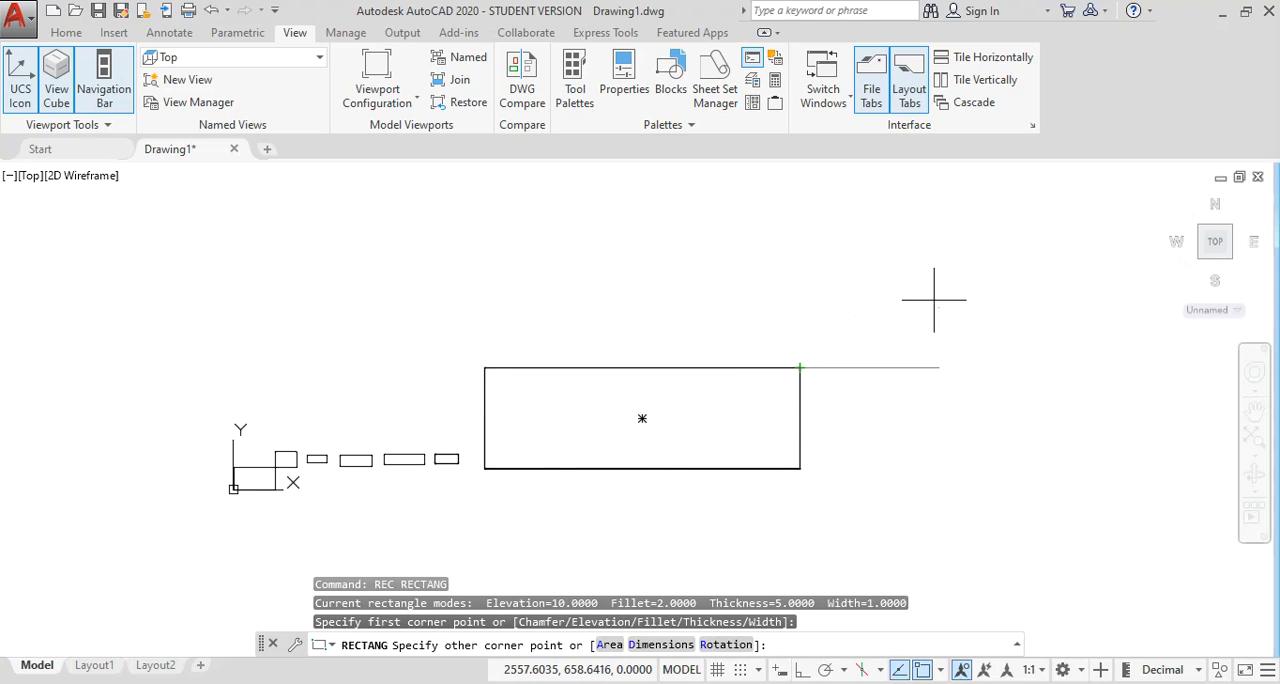
key(Escape)
key(Escape)
Erase the oversized rectangle to the right of the small thick-outlined one.
click(861, 511)
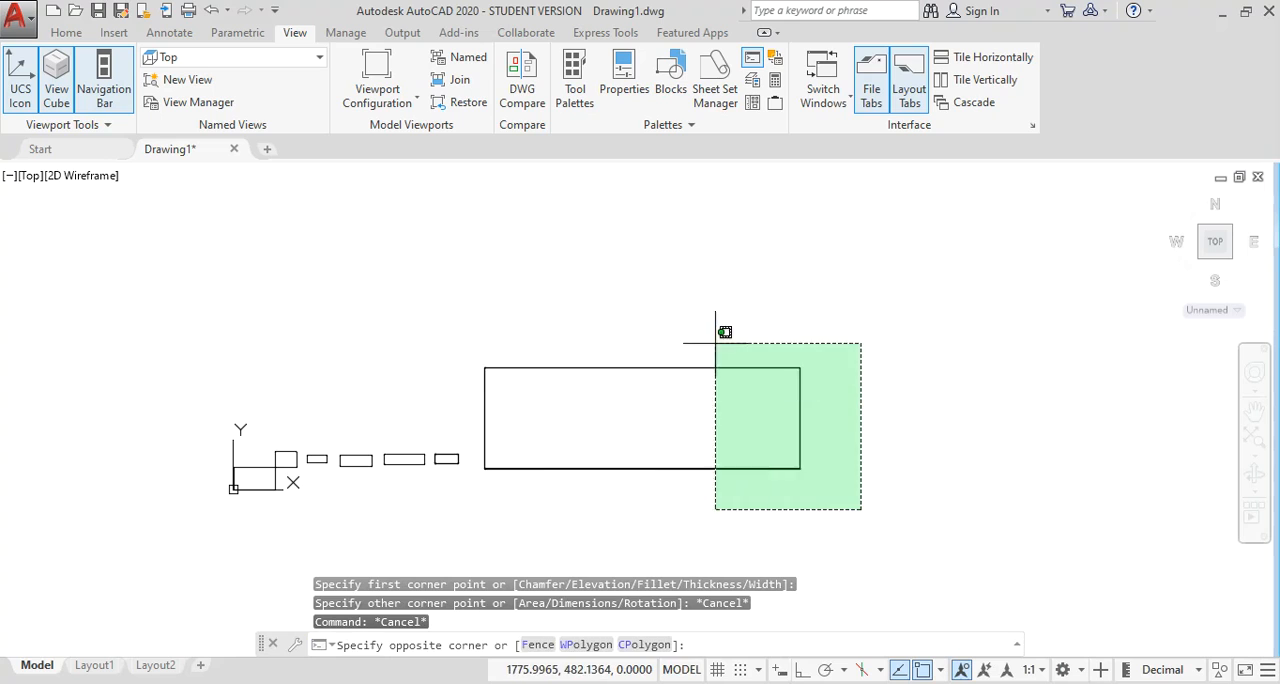
click(703, 318)
text(e)
key(Return)
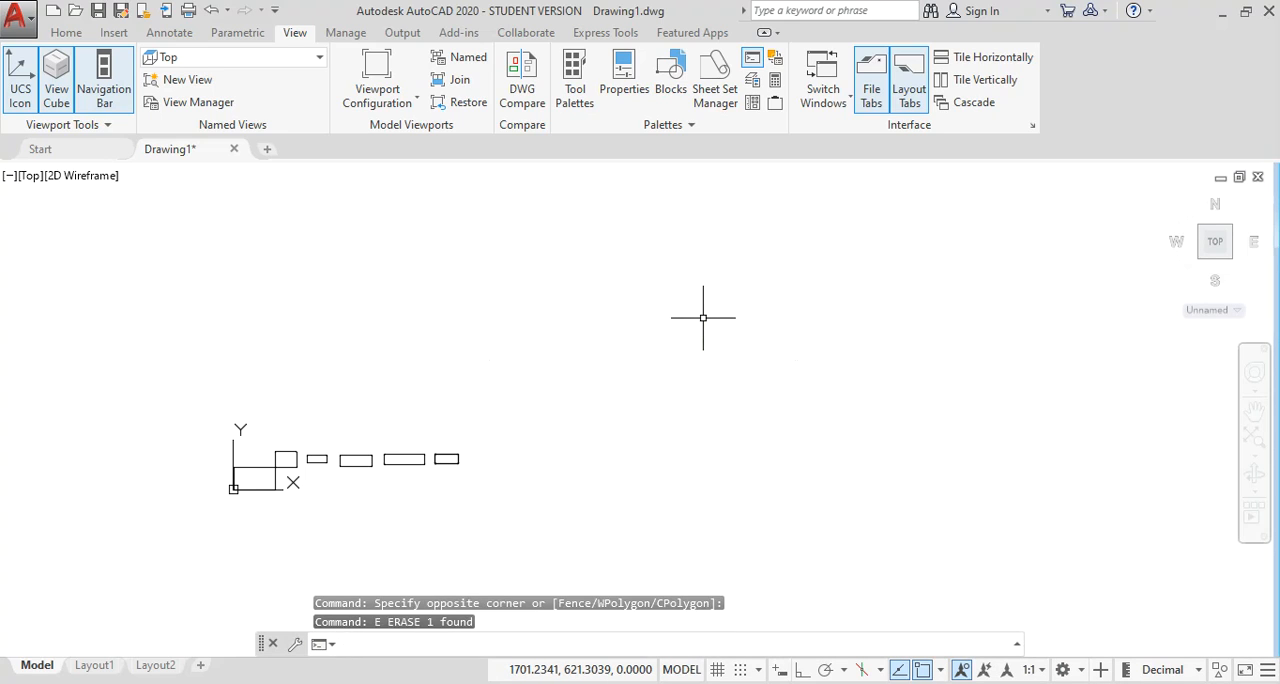
Draw a rectangle to the right of the thick-outlined one using the Area option, with area 1200 and width 40.
text(rec)
key(Return)
scroll(447, 479, up, 4)
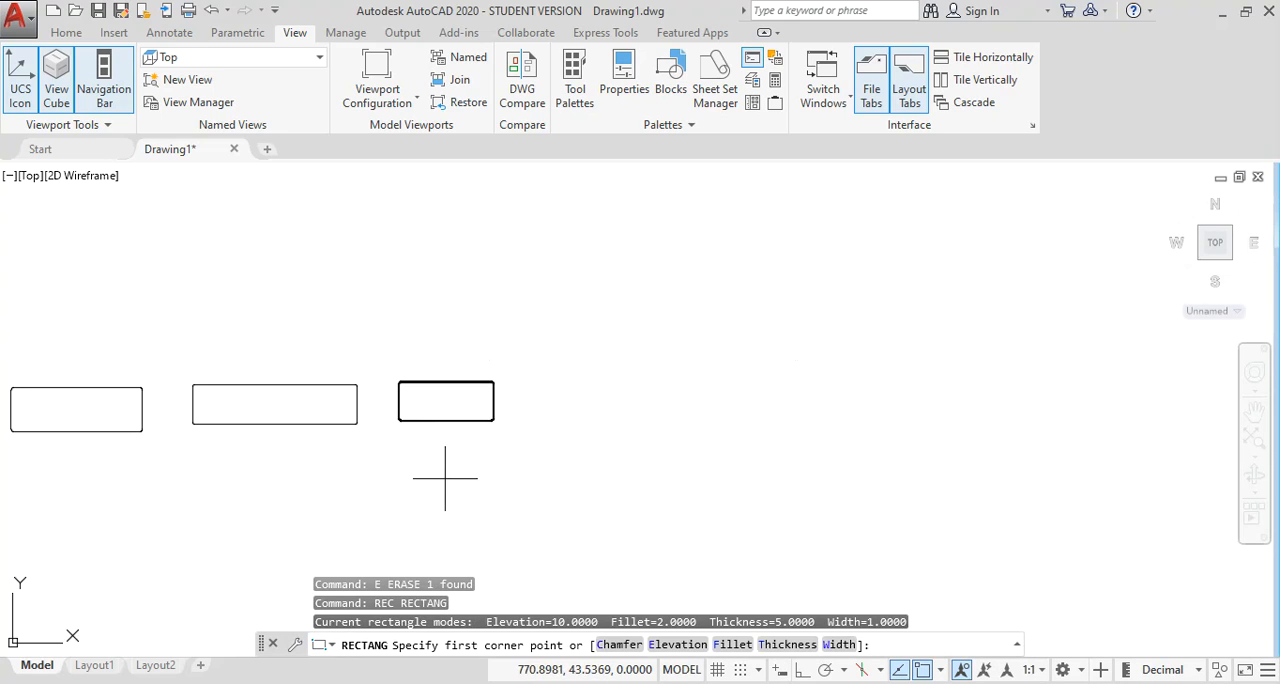
click(546, 369)
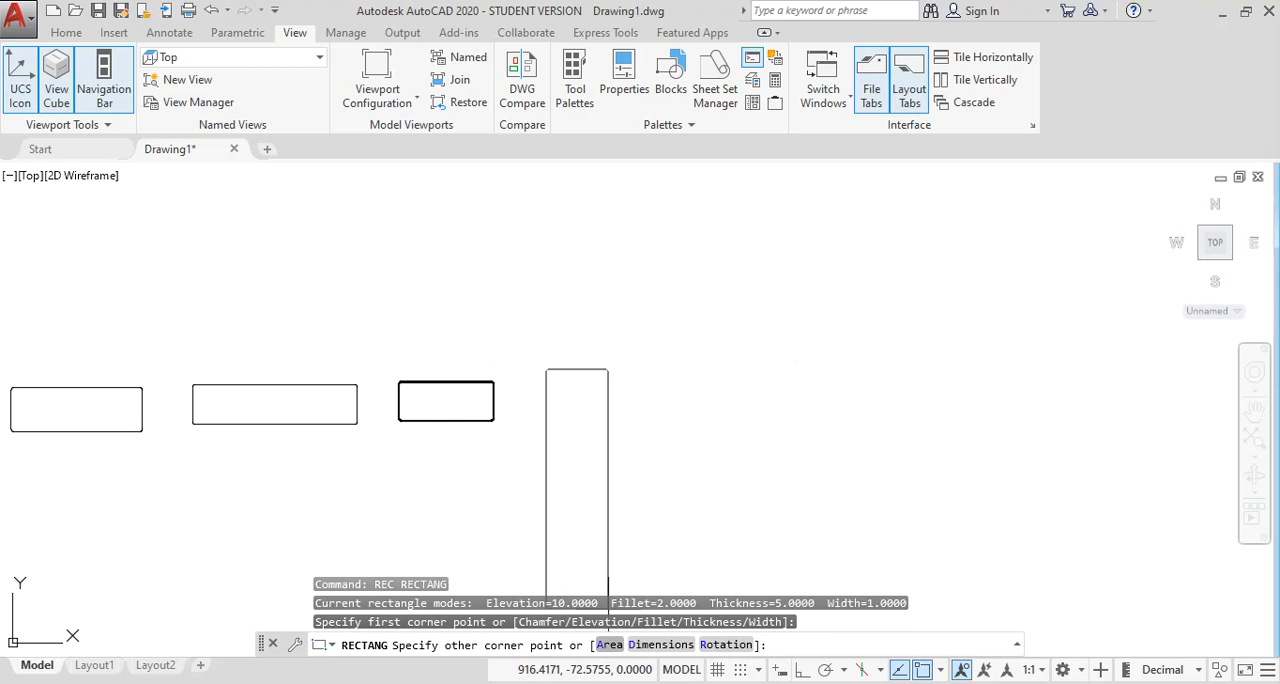
click(609, 644)
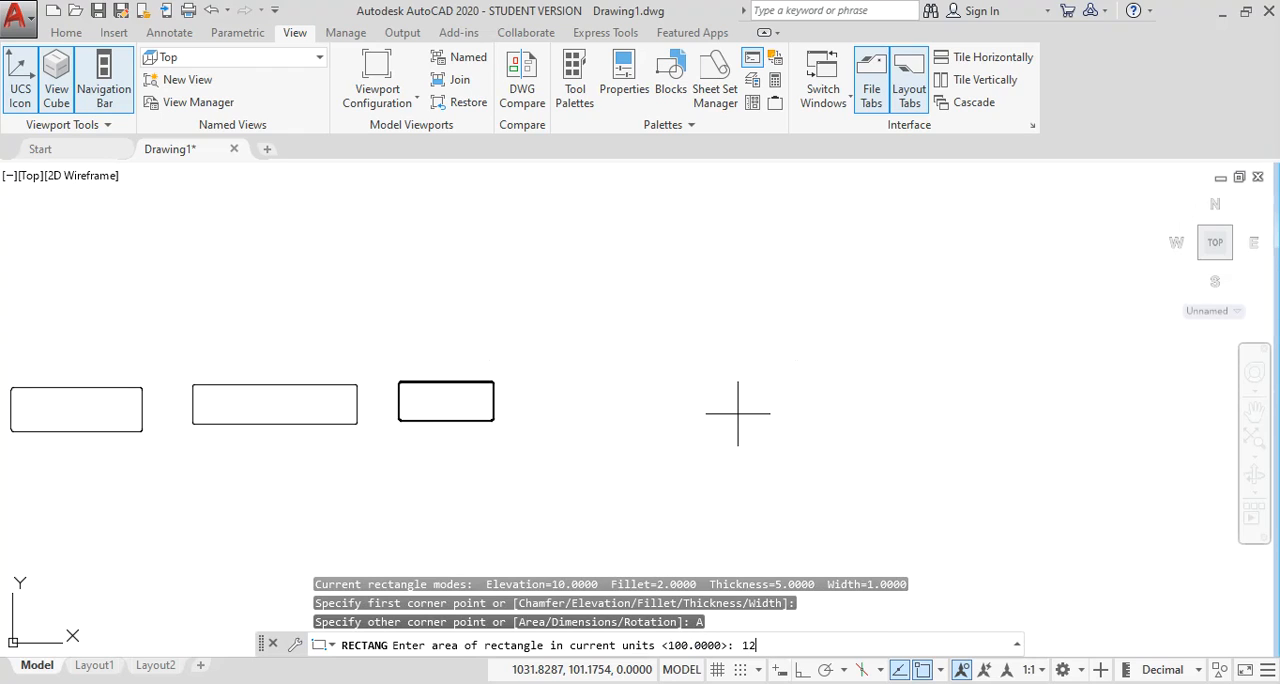
text(1200)
key(Return)
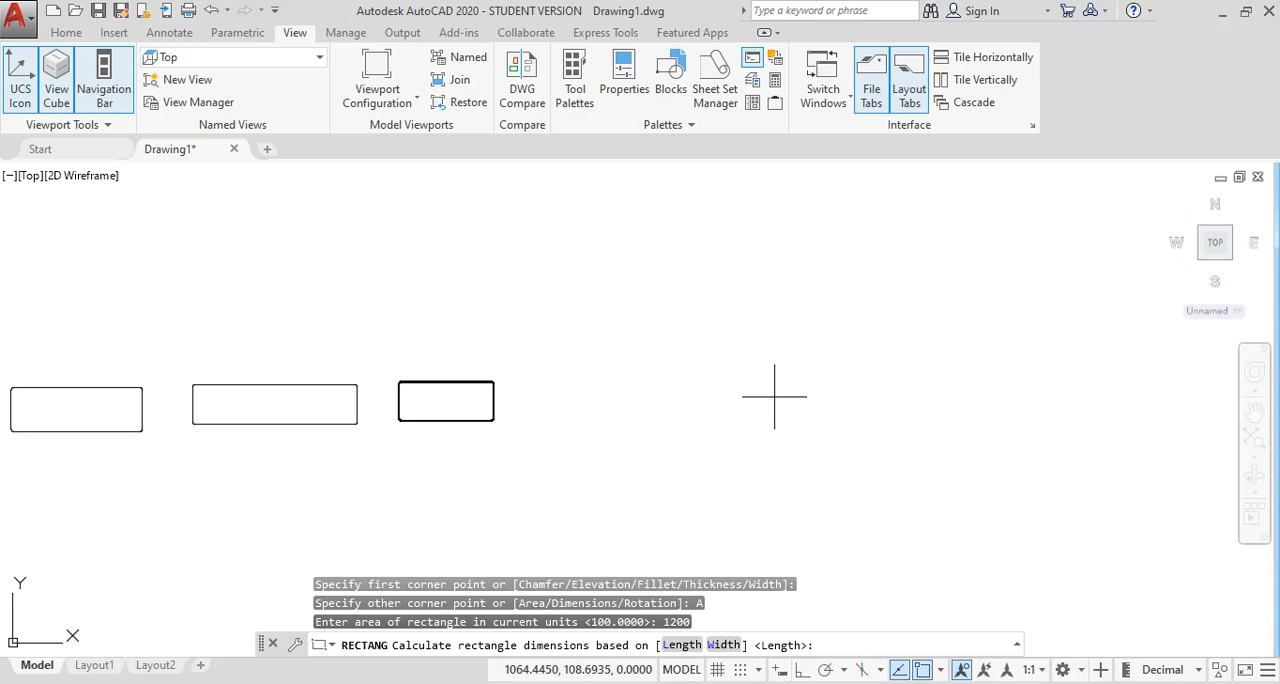
middle_drag(718, 303, 536, 358)
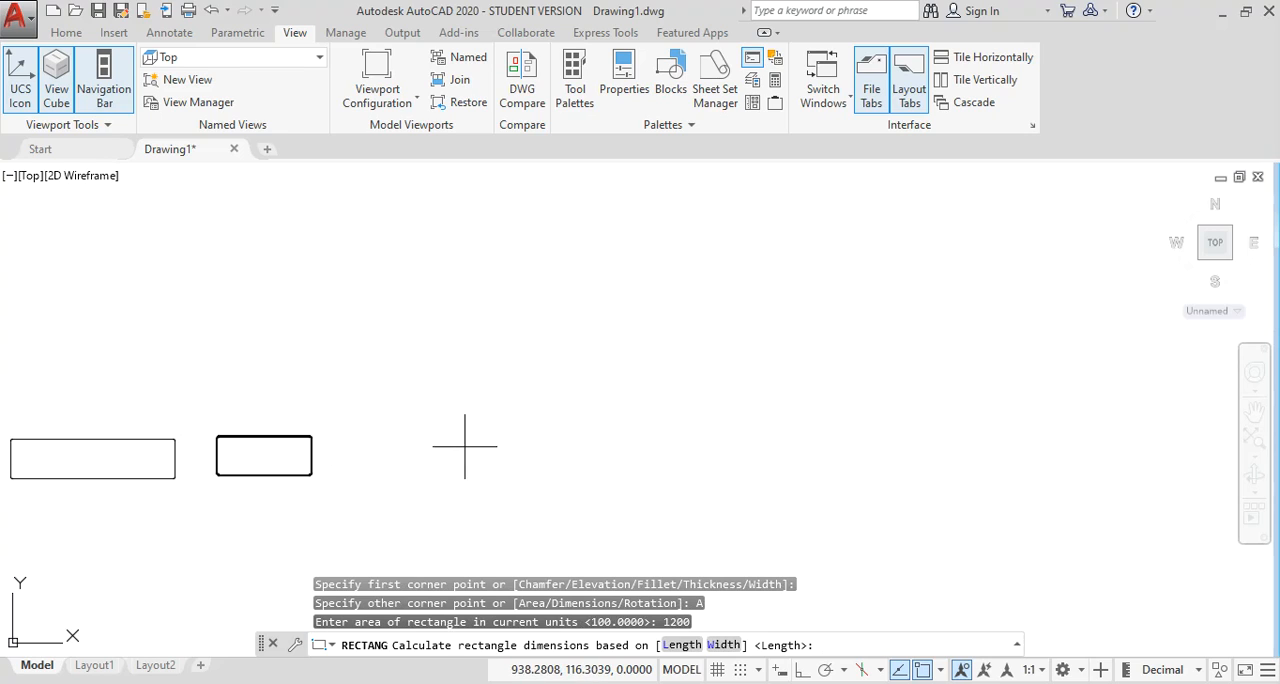
middle_drag(487, 449, 466, 422)
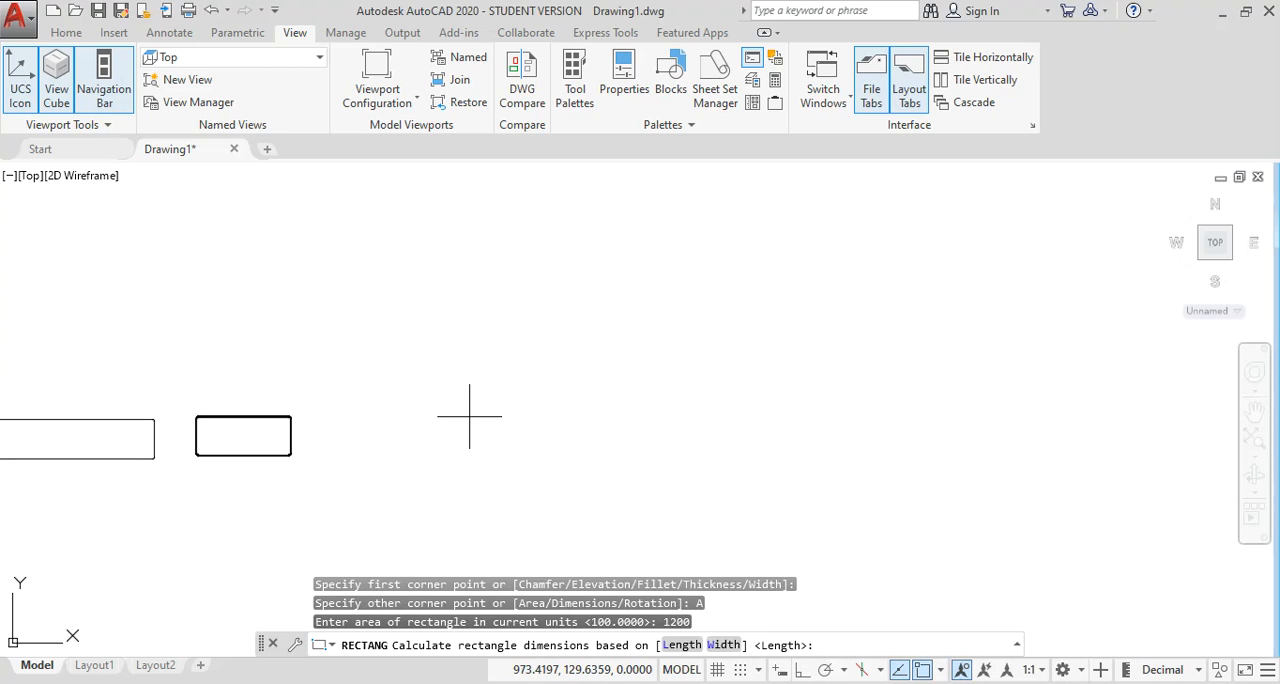
key(Return)
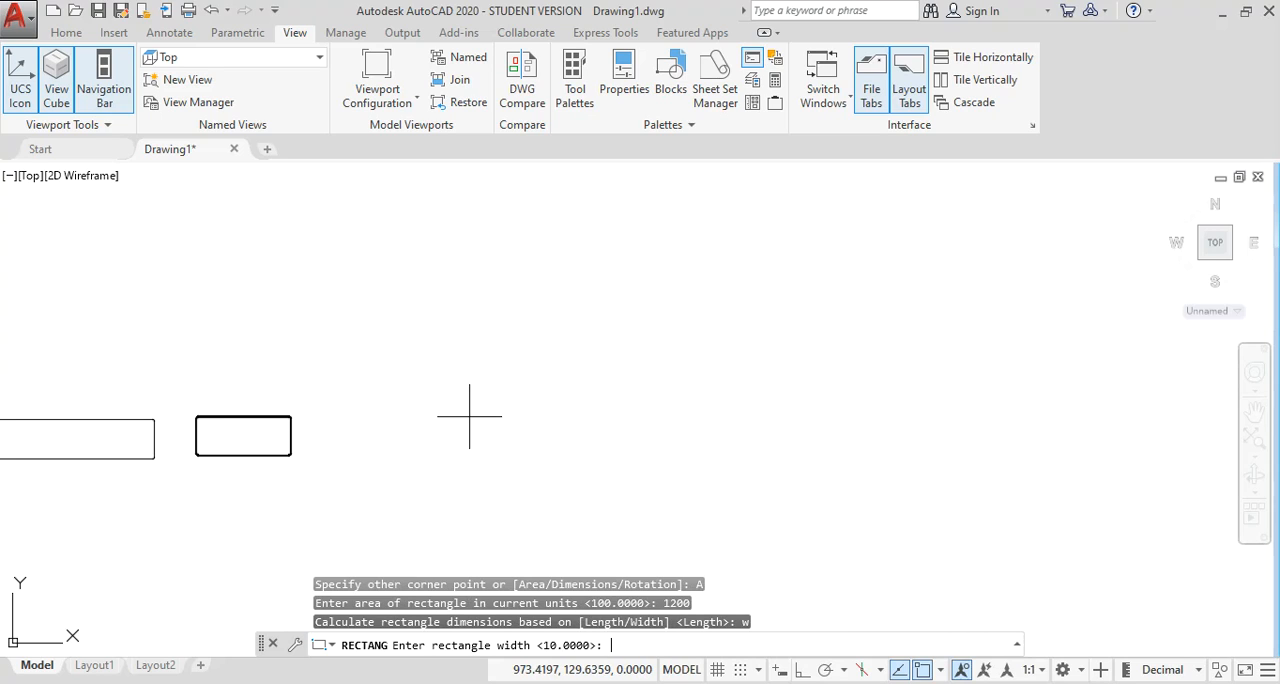
text(40)
key(Return)
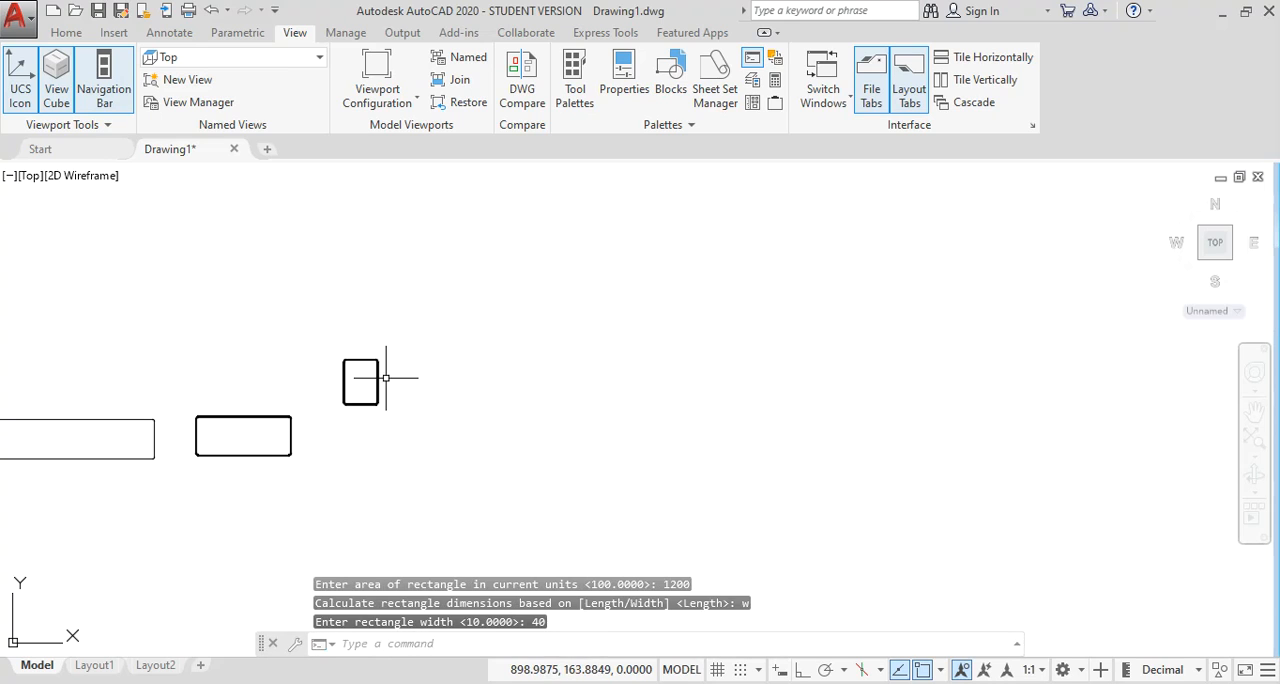
Draw a rectangle to the right of the area-based one using the Dimensions option, with length 50 and width 20.
scroll(359, 381, up, 5)
middle_drag(373, 384, 566, 386)
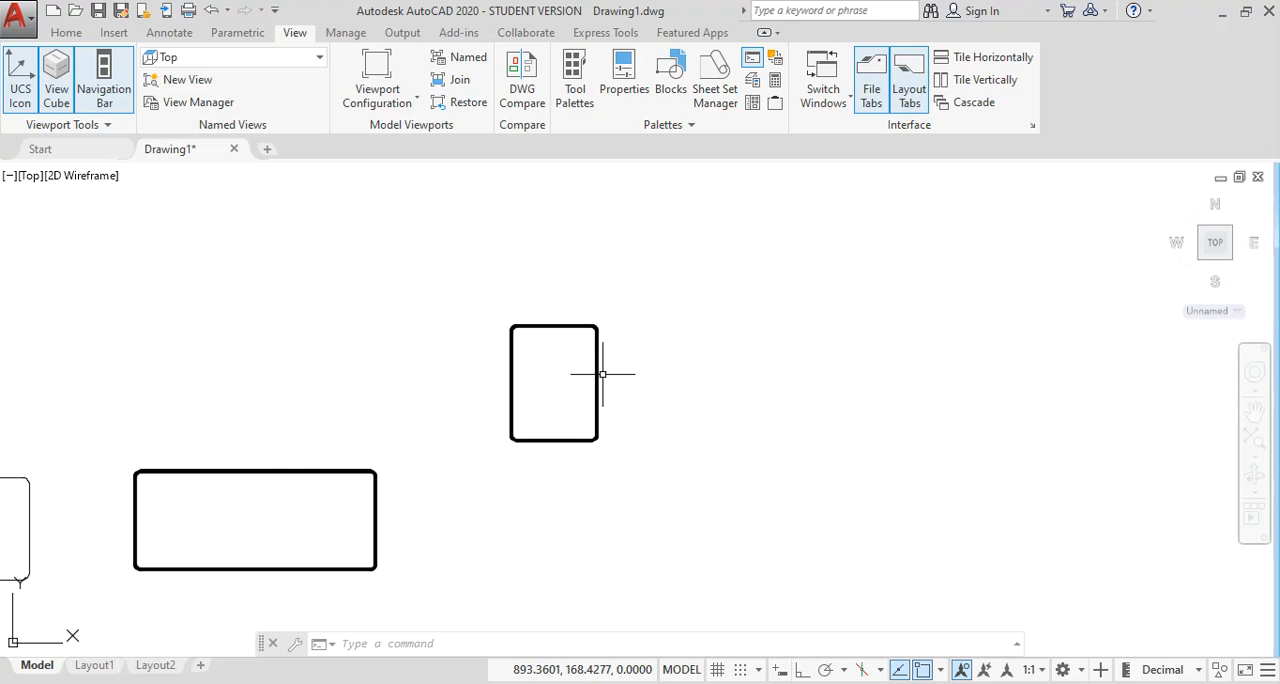
scroll(636, 398, down, 2)
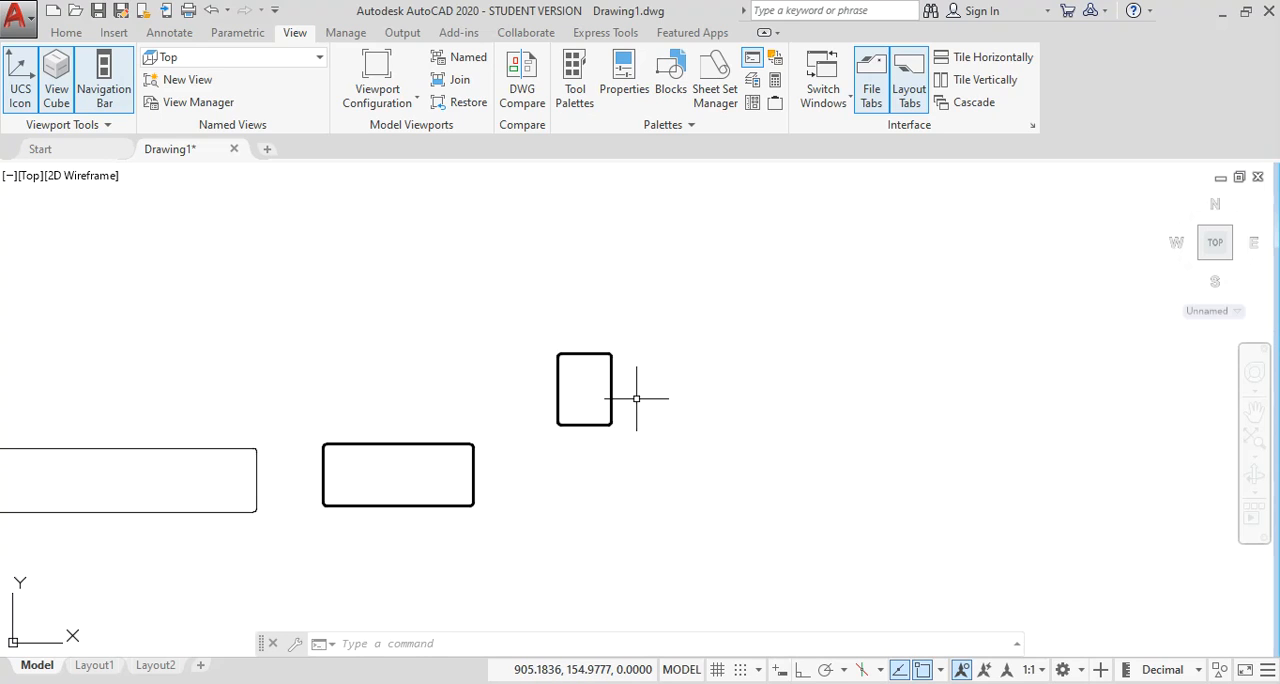
mouse_move(617, 400)
middle_down()
mouse_move(480, 400)
mouse_move(434, 409)
mouse_move(431, 434)
middle_up()
scroll(520, 406, down, 2)
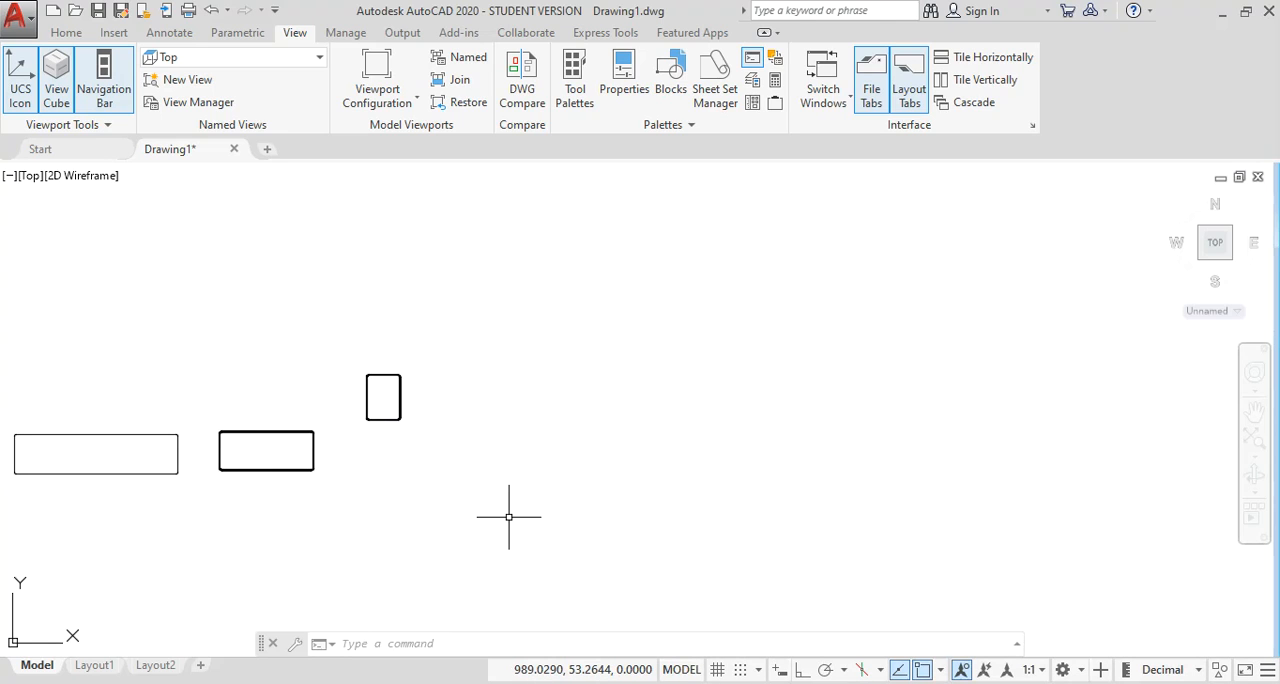
key(Return)
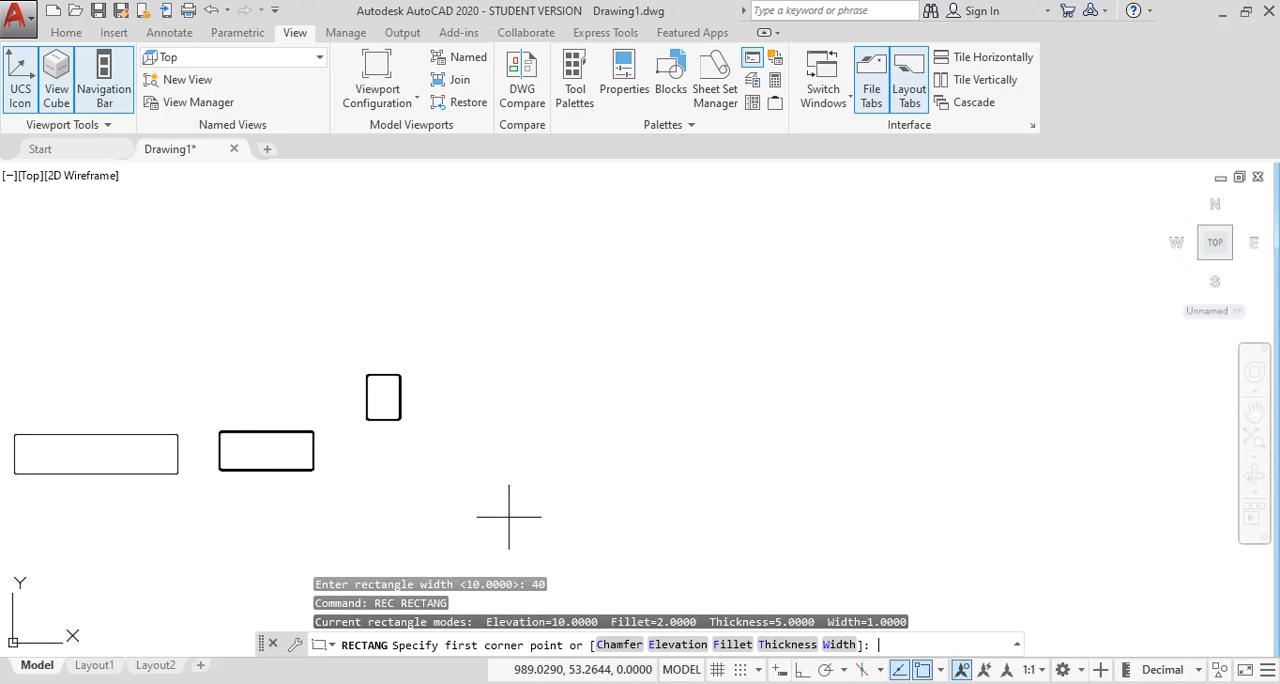
click(467, 411)
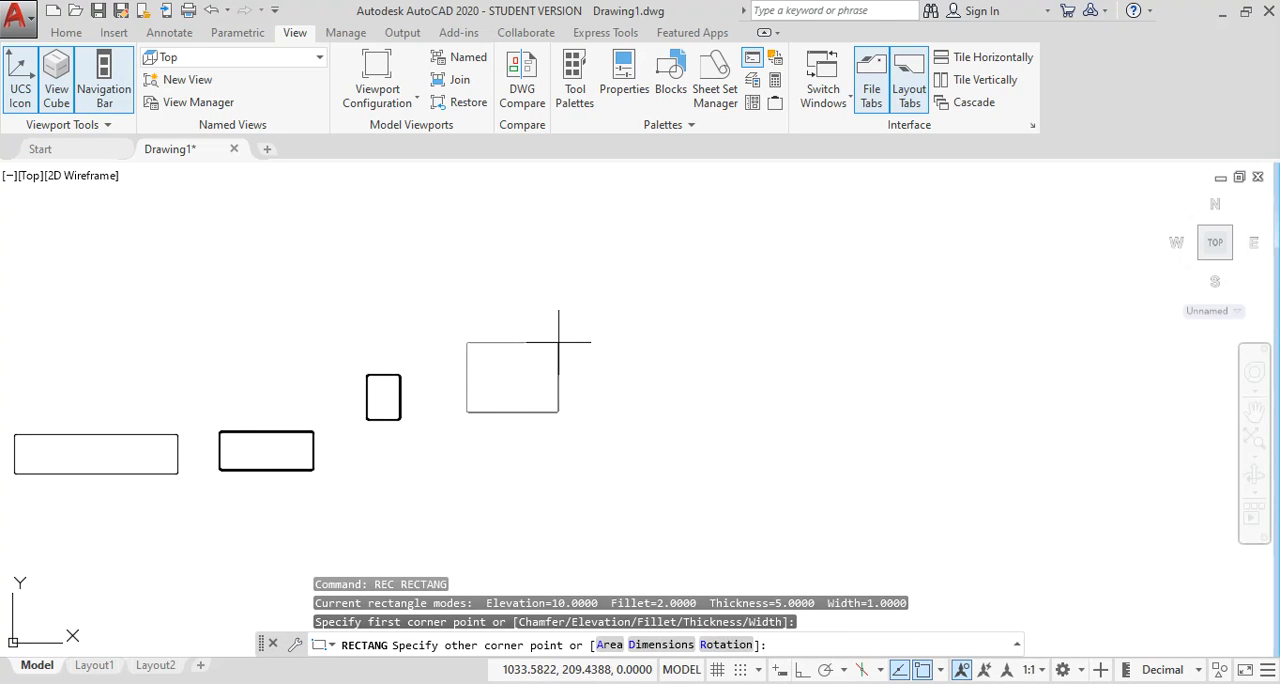
text(D)
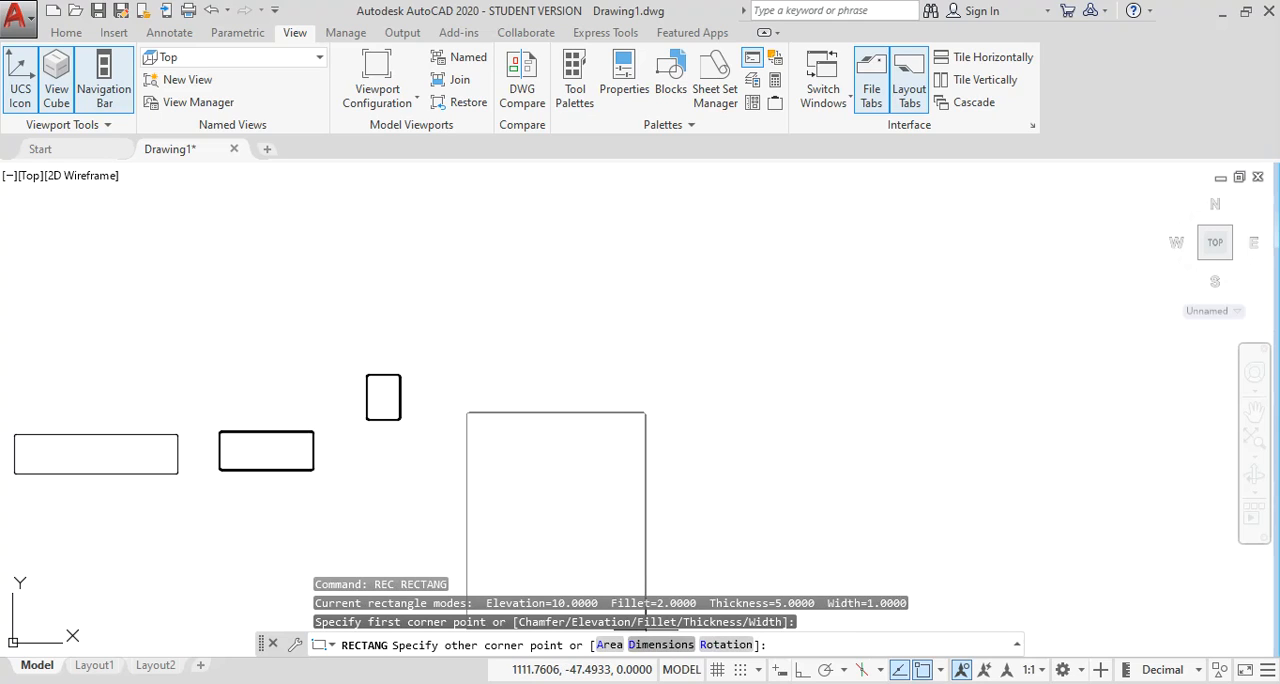
key(Return)
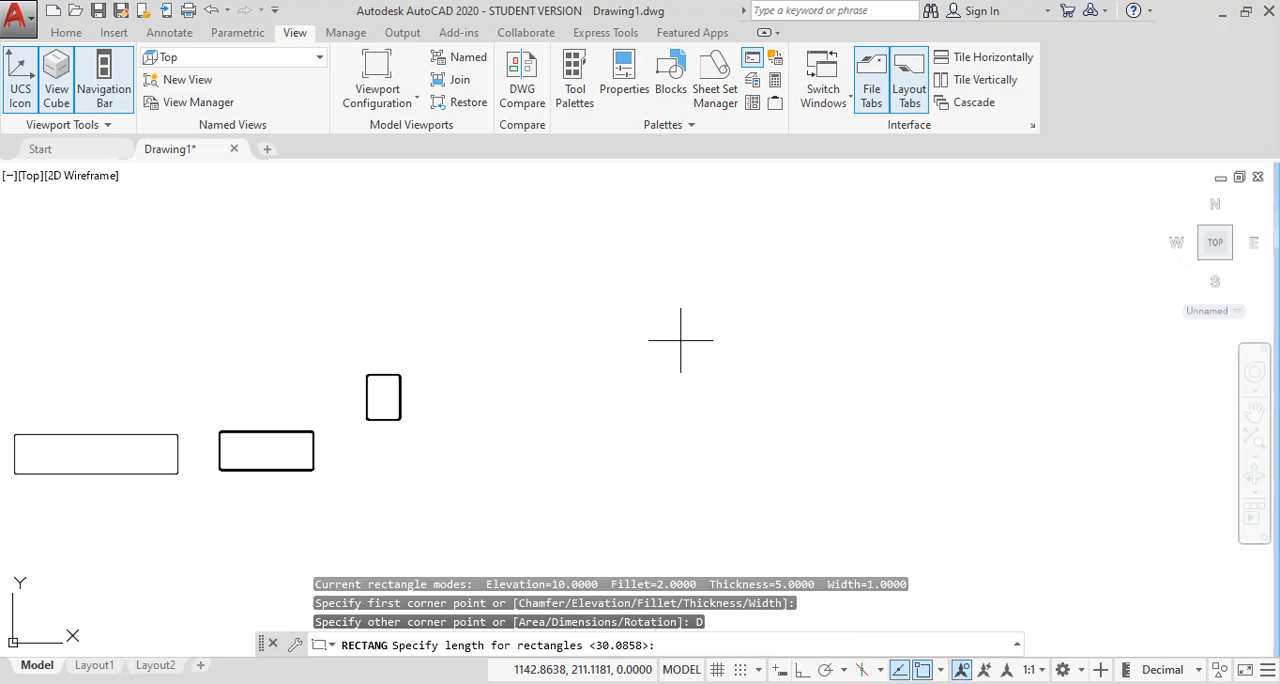
key(Return)
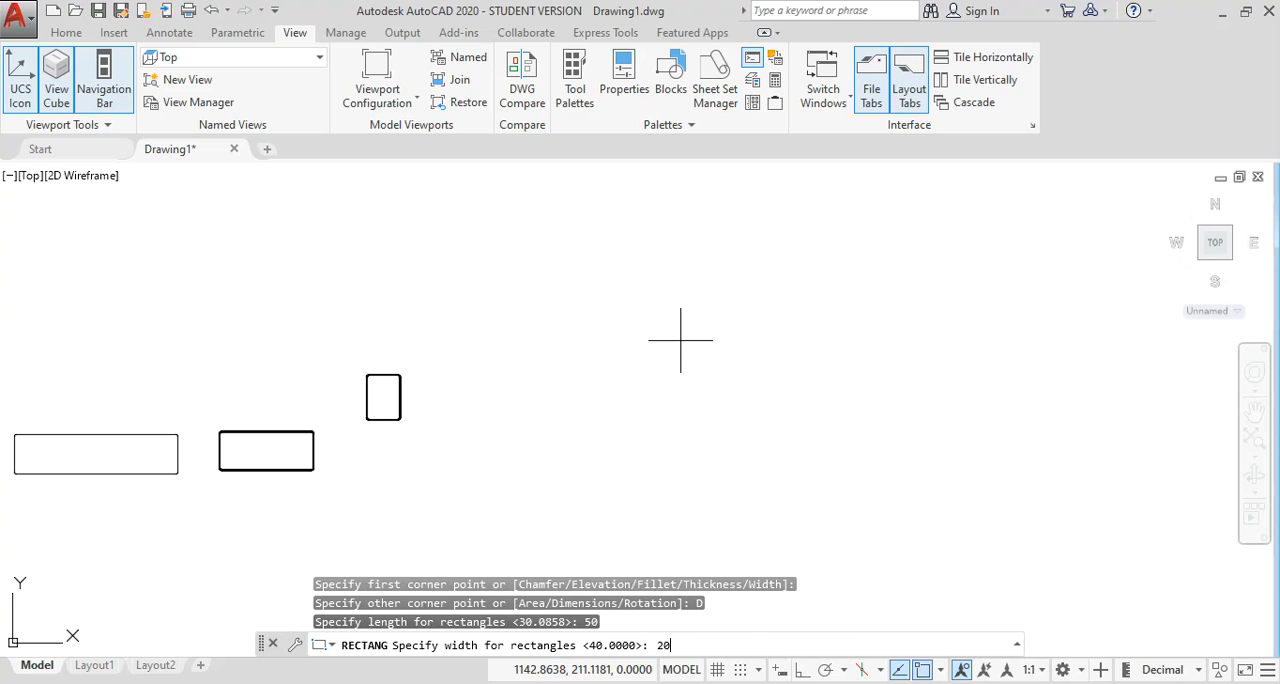
key(Return)
scroll(523, 386, up, 4)
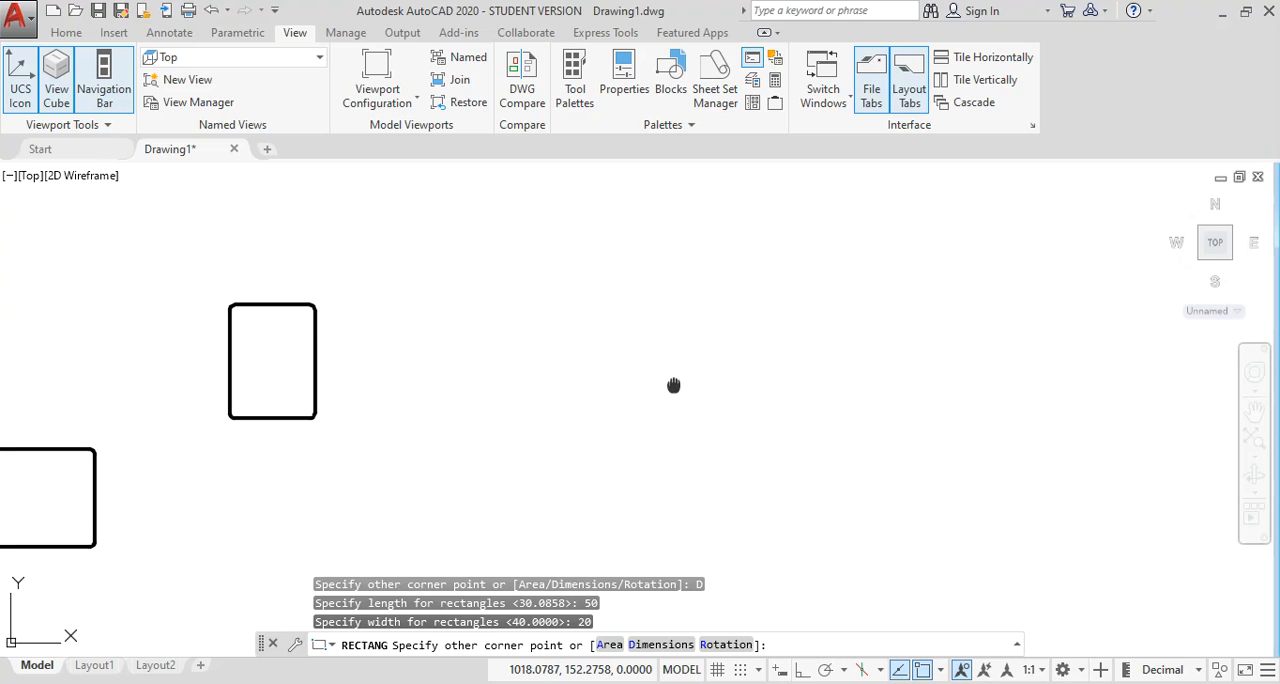
middle_drag(674, 386, 505, 378)
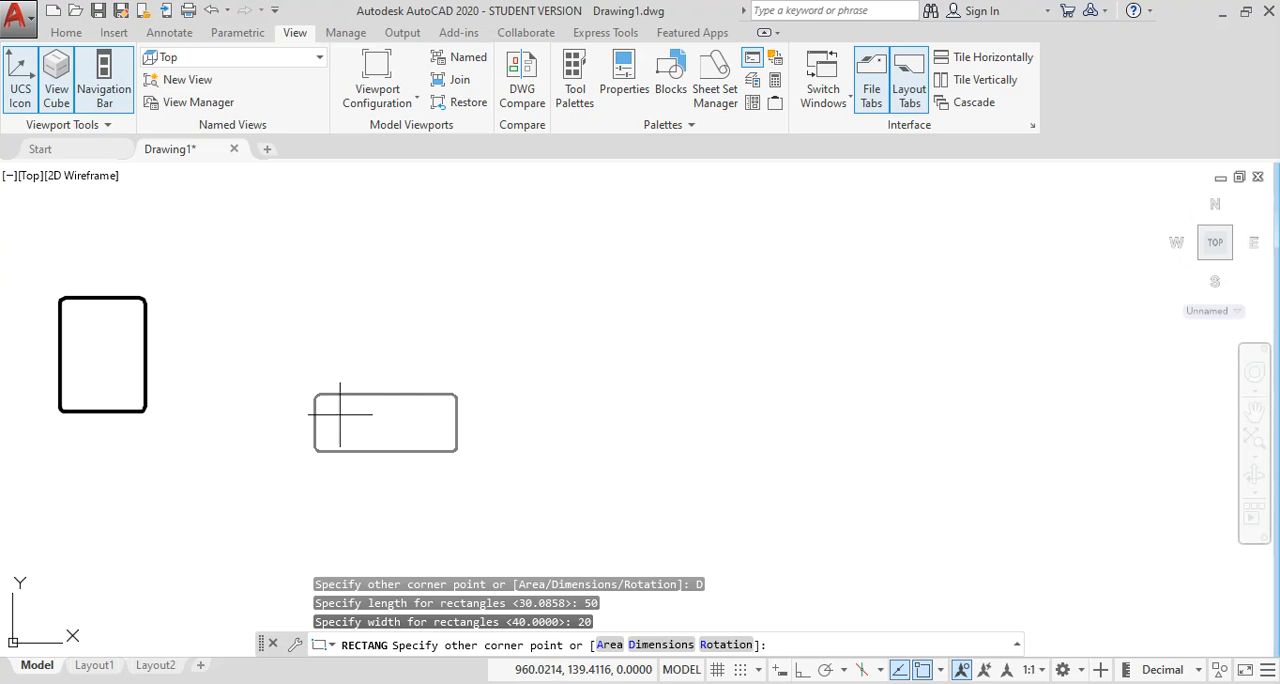
click(423, 338)
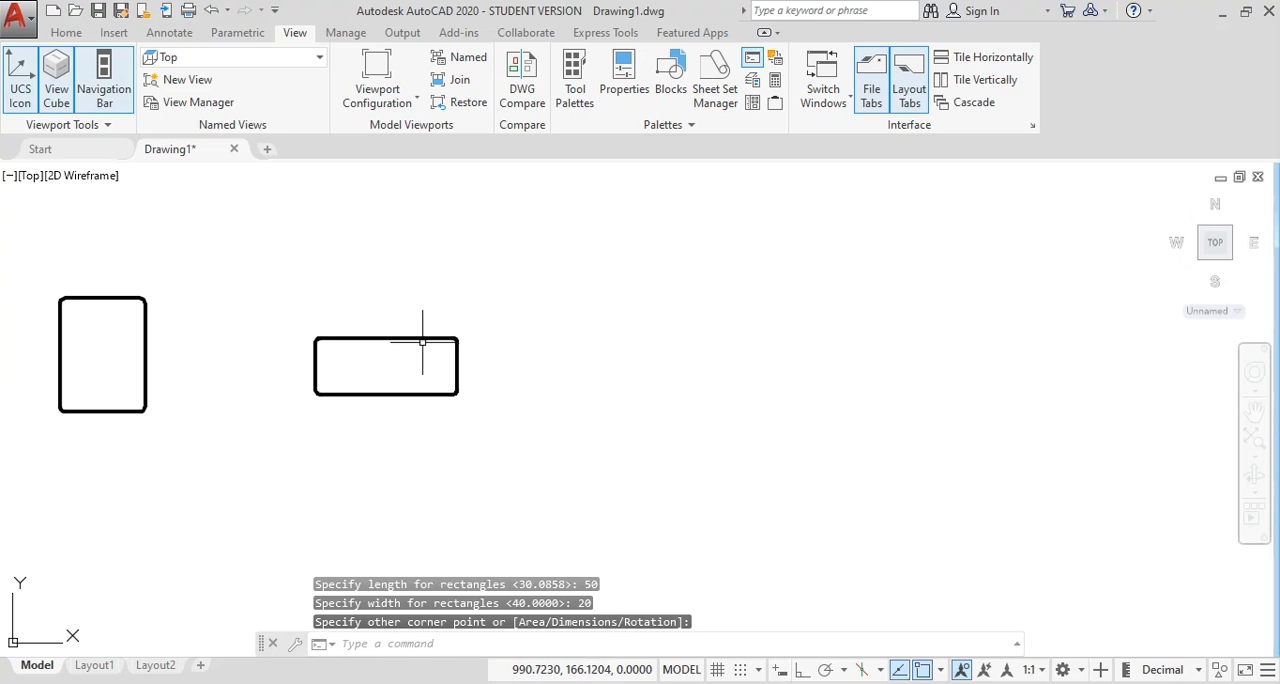
mouse_move(466, 428)
middle_down()
mouse_move(477, 411)
mouse_move(415, 419)
middle_up()
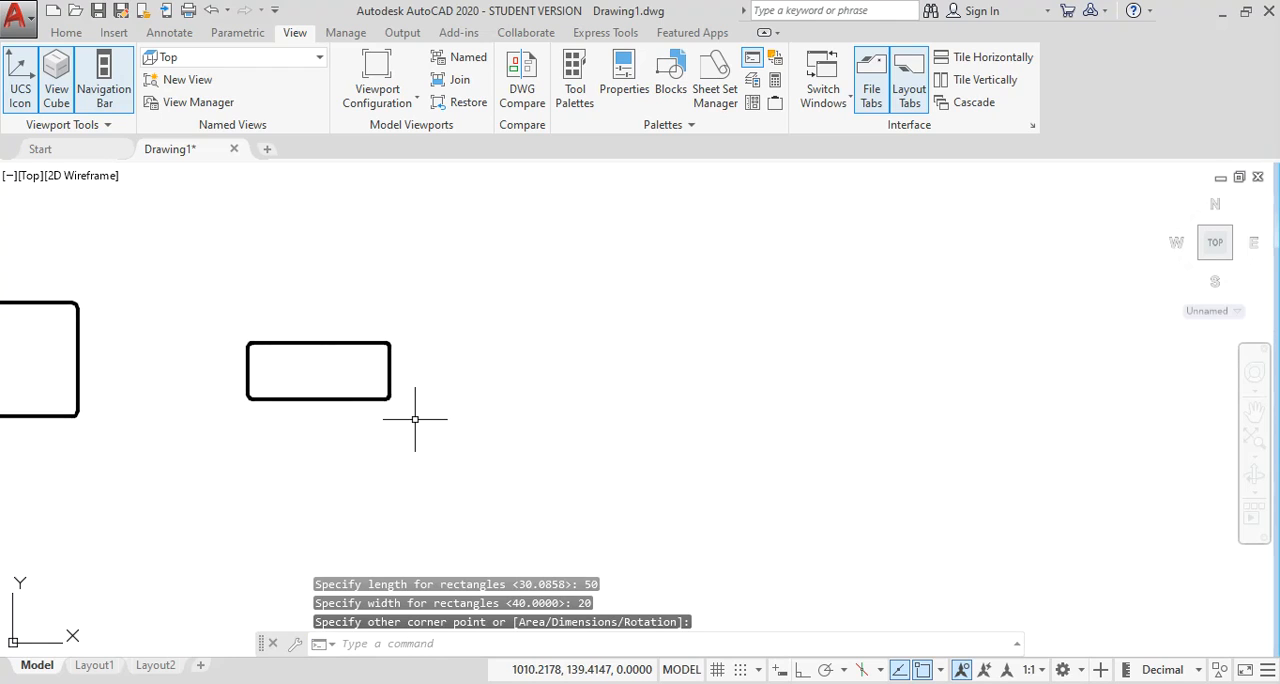
text(r)
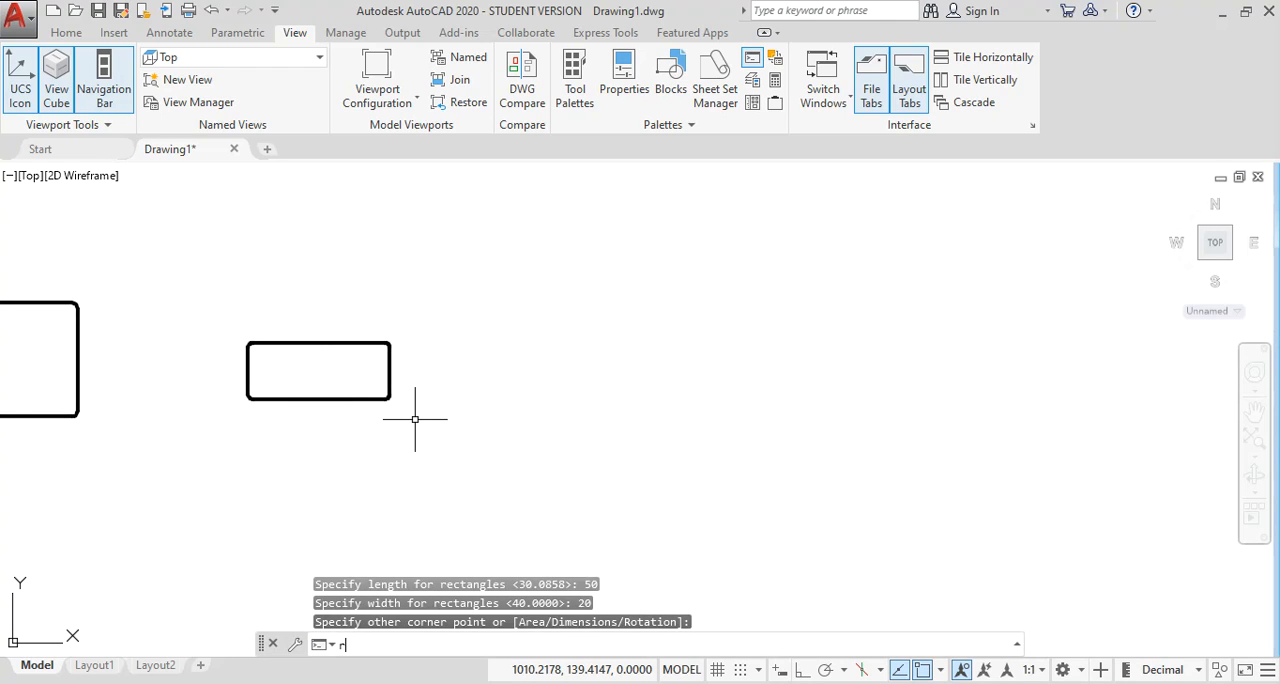
text(ec)
key(Return)
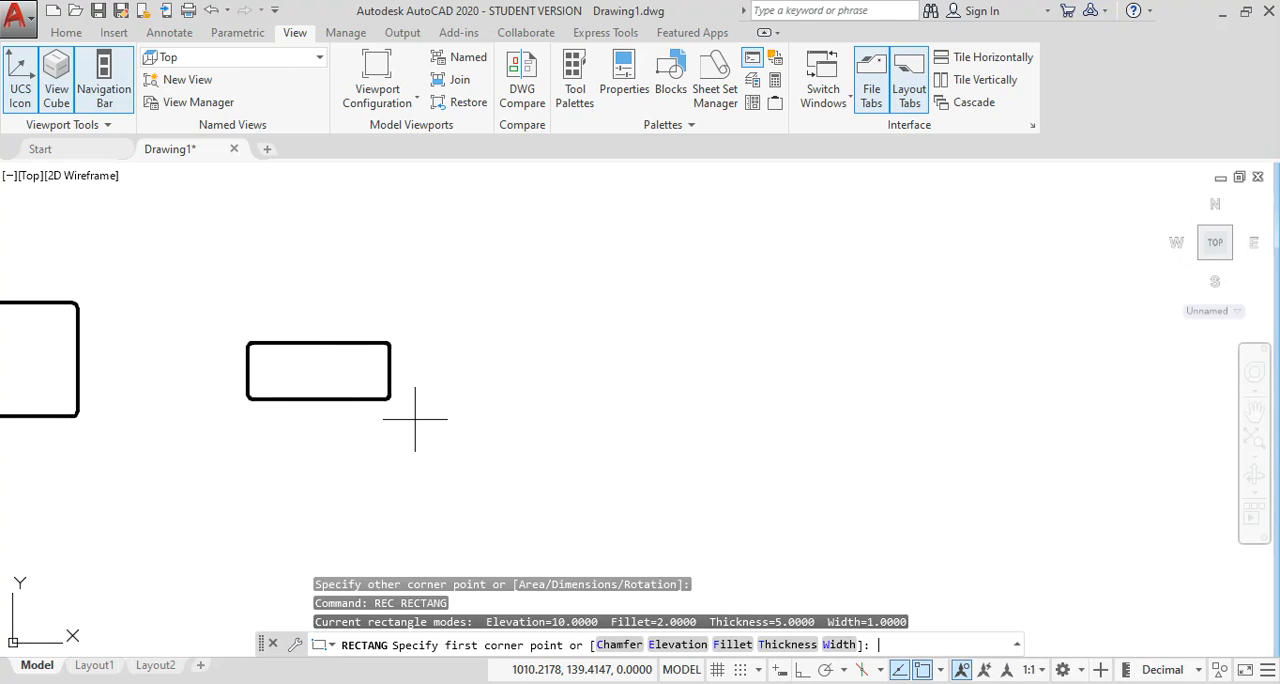
click(483, 385)
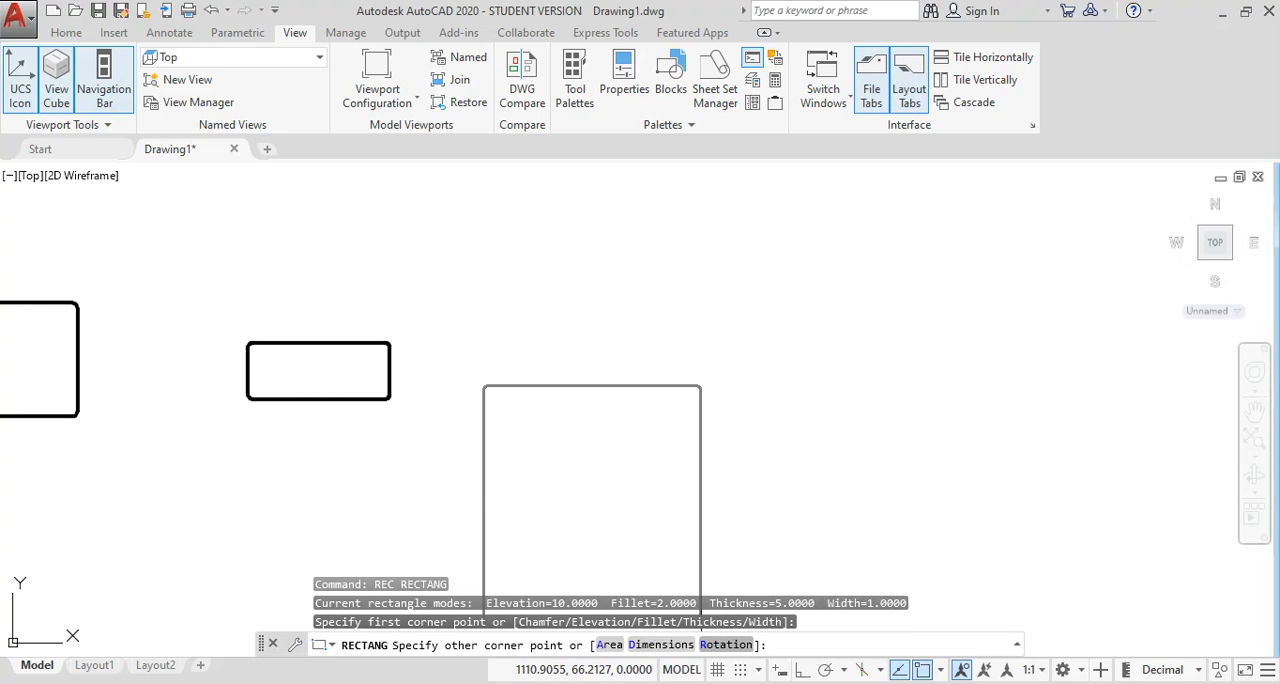
click(726, 644)
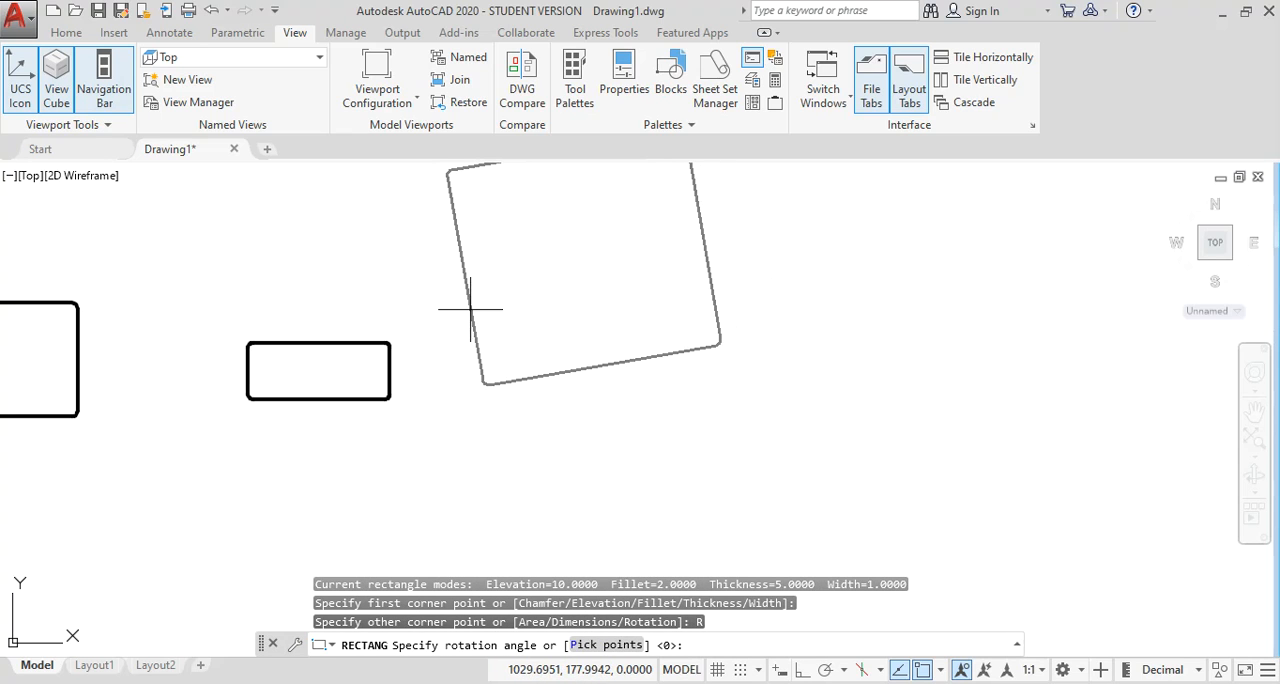
text(30)
key(Return)
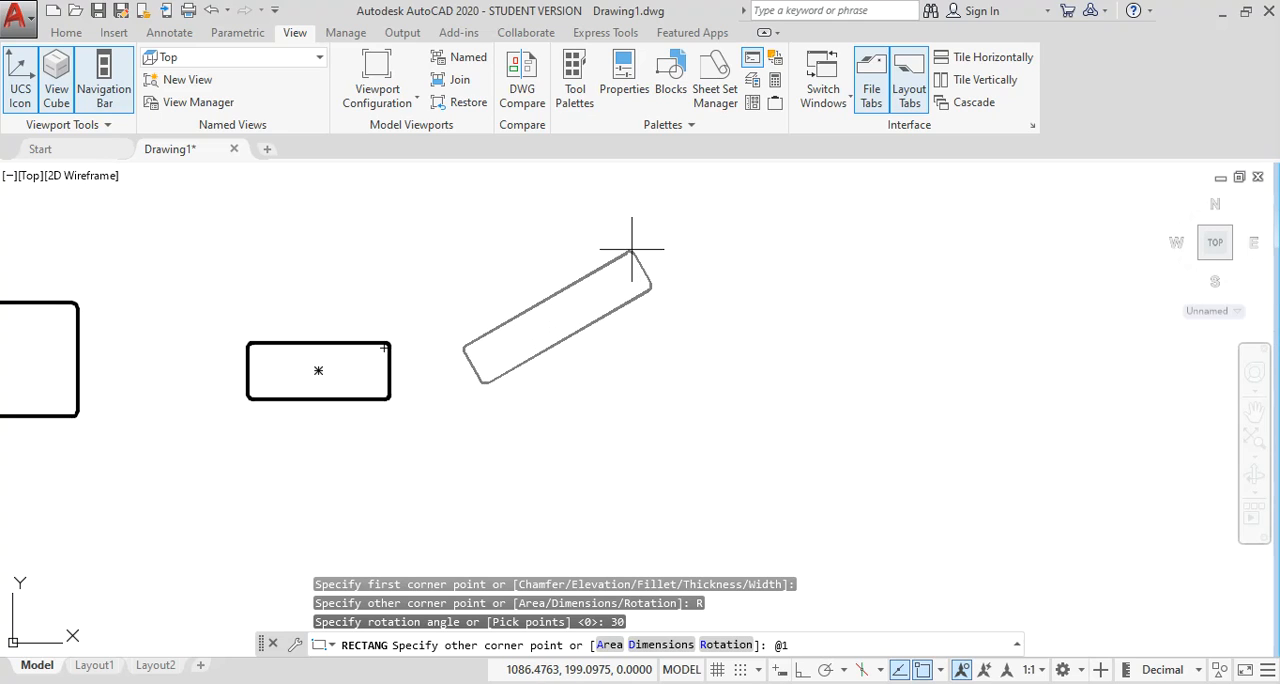
text(00,70)
key(Return)
Inspect the rotated rectangle up close and bring the whole row of rectangles into view.
scroll(617, 380, down, 2)
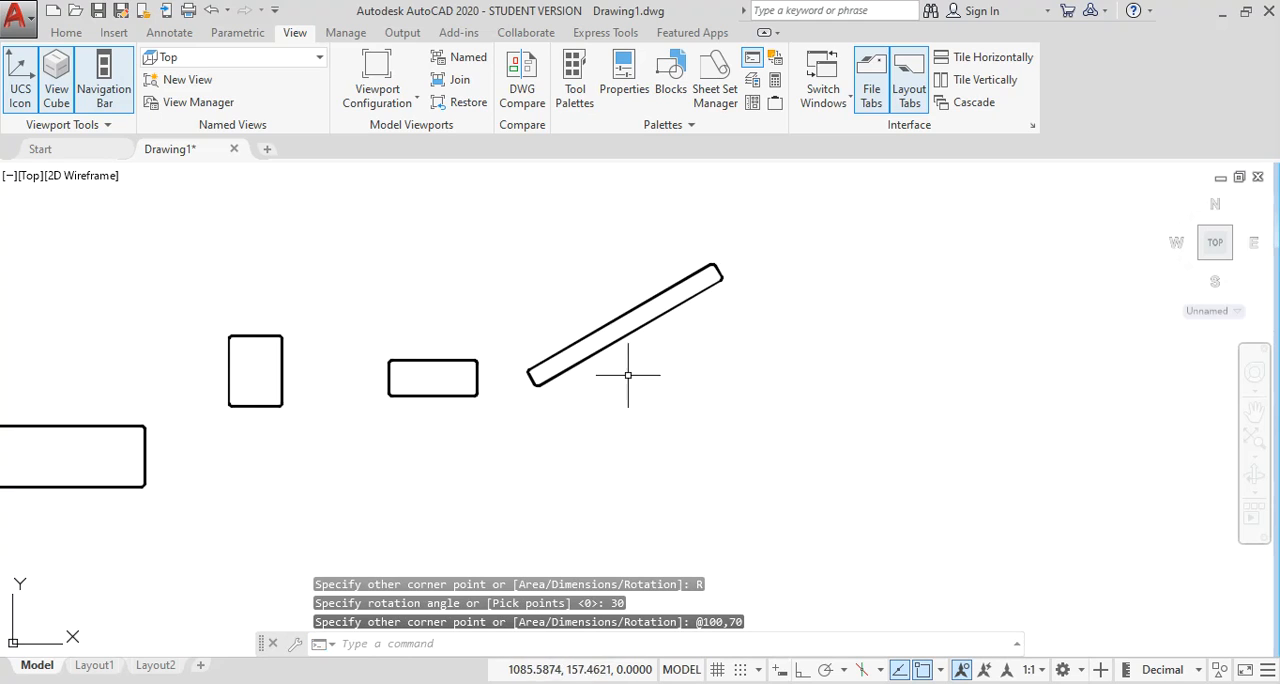
middle_drag(660, 371, 561, 378)
scroll(553, 325, up, 2)
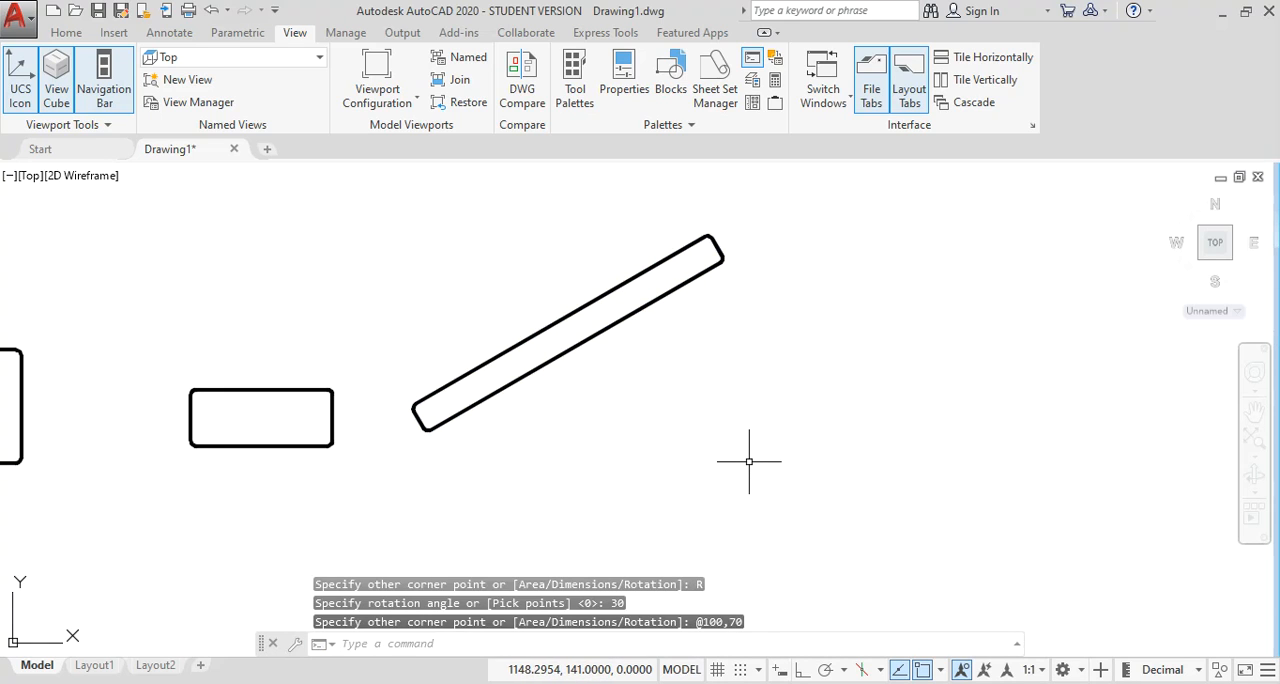
scroll(749, 461, down, 3)
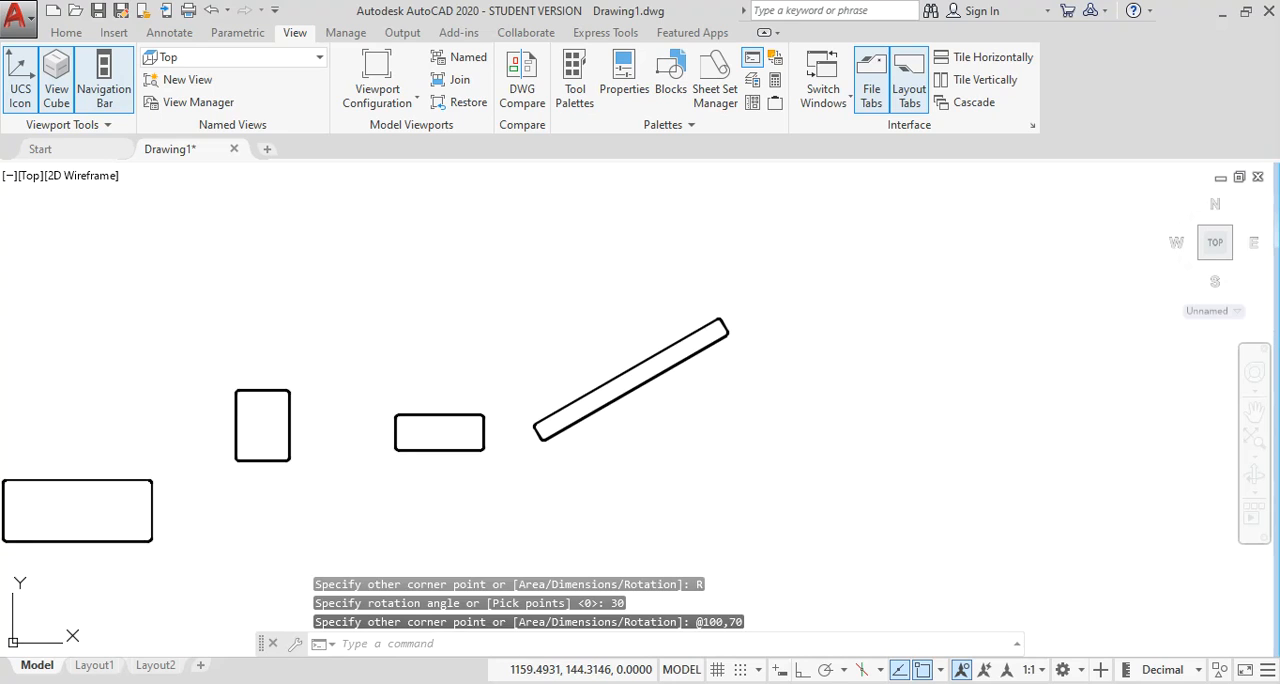
middle_drag(737, 451, 926, 435)
scroll(926, 435, down, 4)
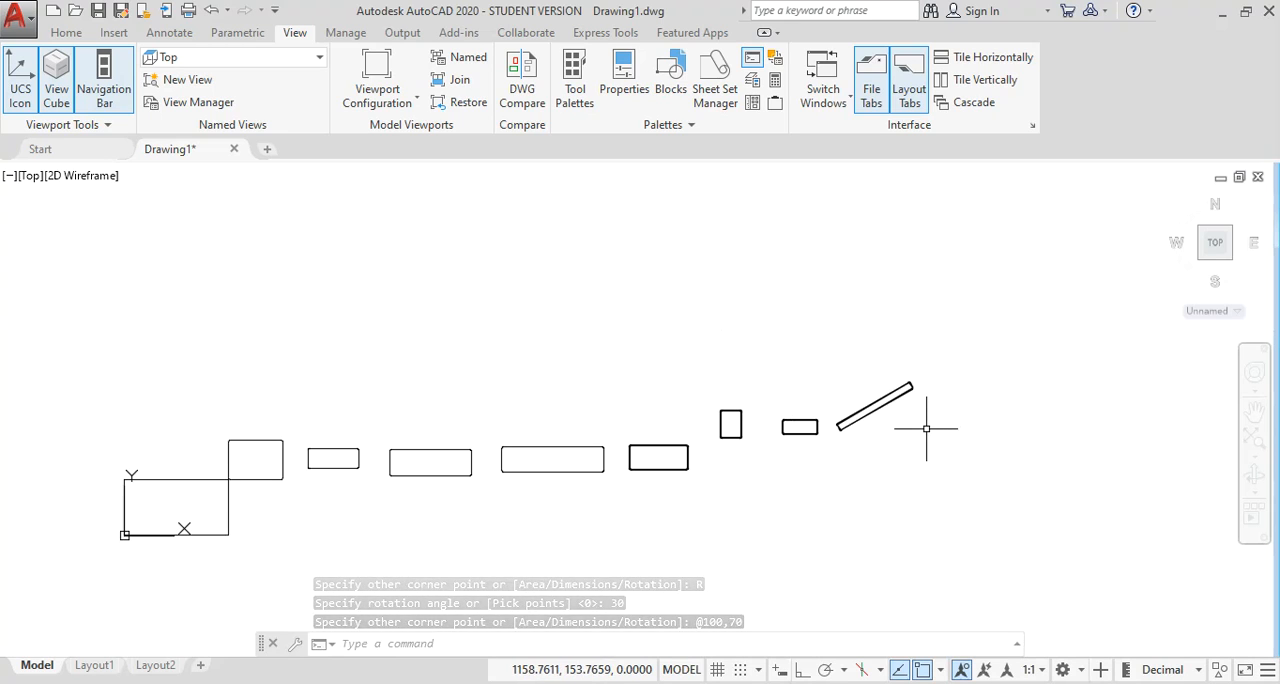